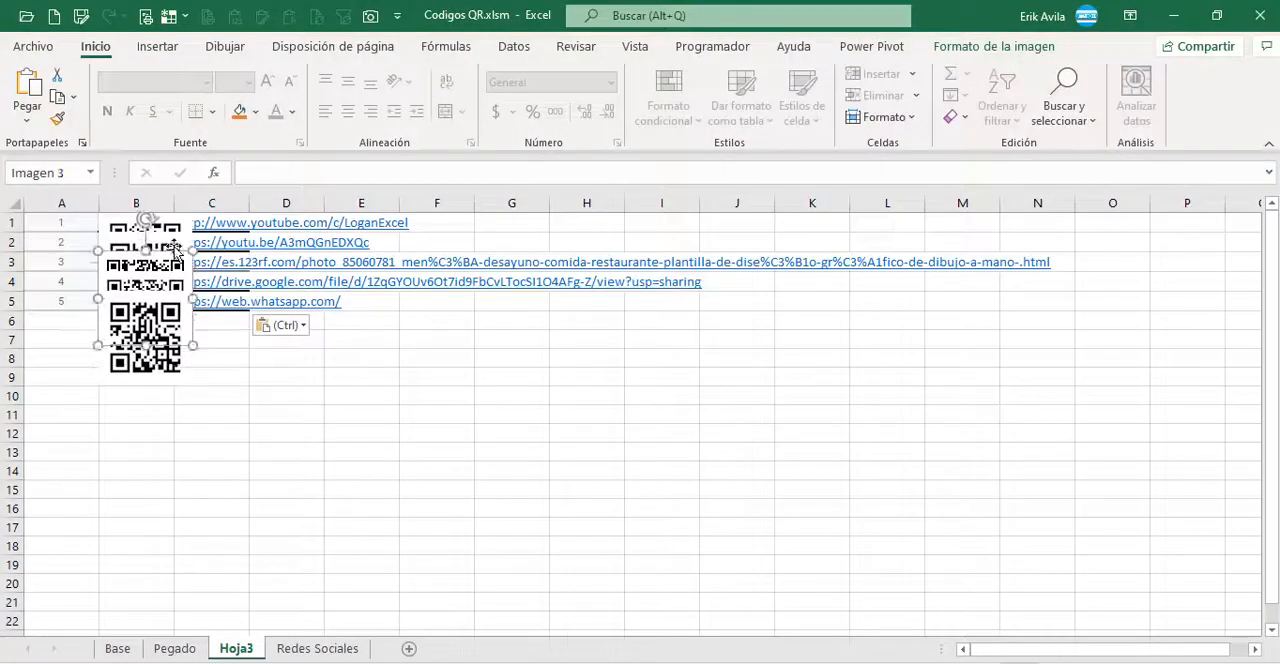
Step: Examine the QR codes and their links on the Hoja3 and Pegado sheets and in the Google Sheets file
left_click(165, 365)
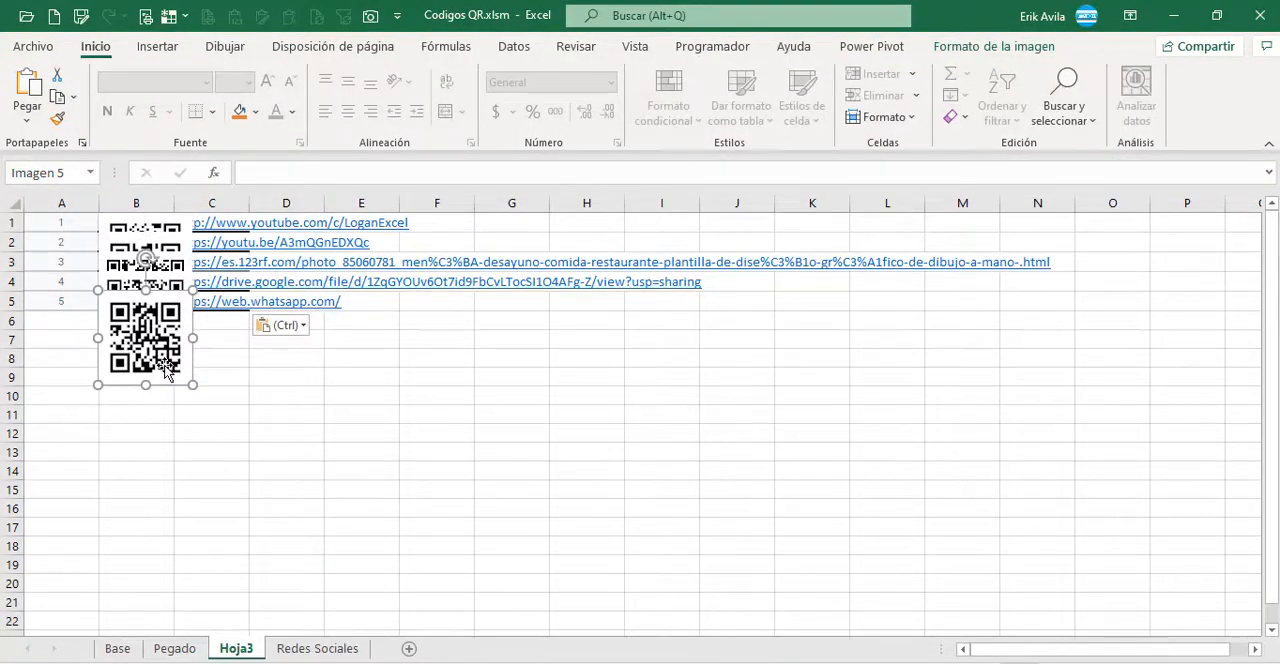
left_click(257, 414)
key("ctrl+Page_Up")
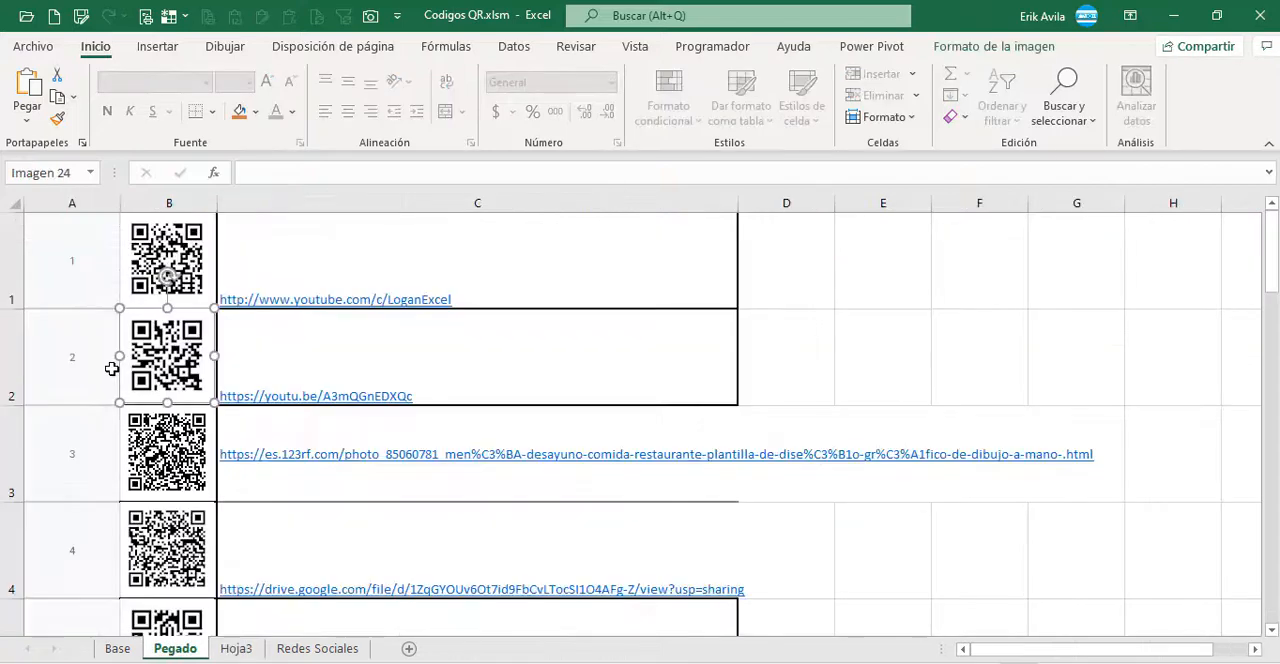
left_click(50, 293)
scroll(137, 414, "down", 1)
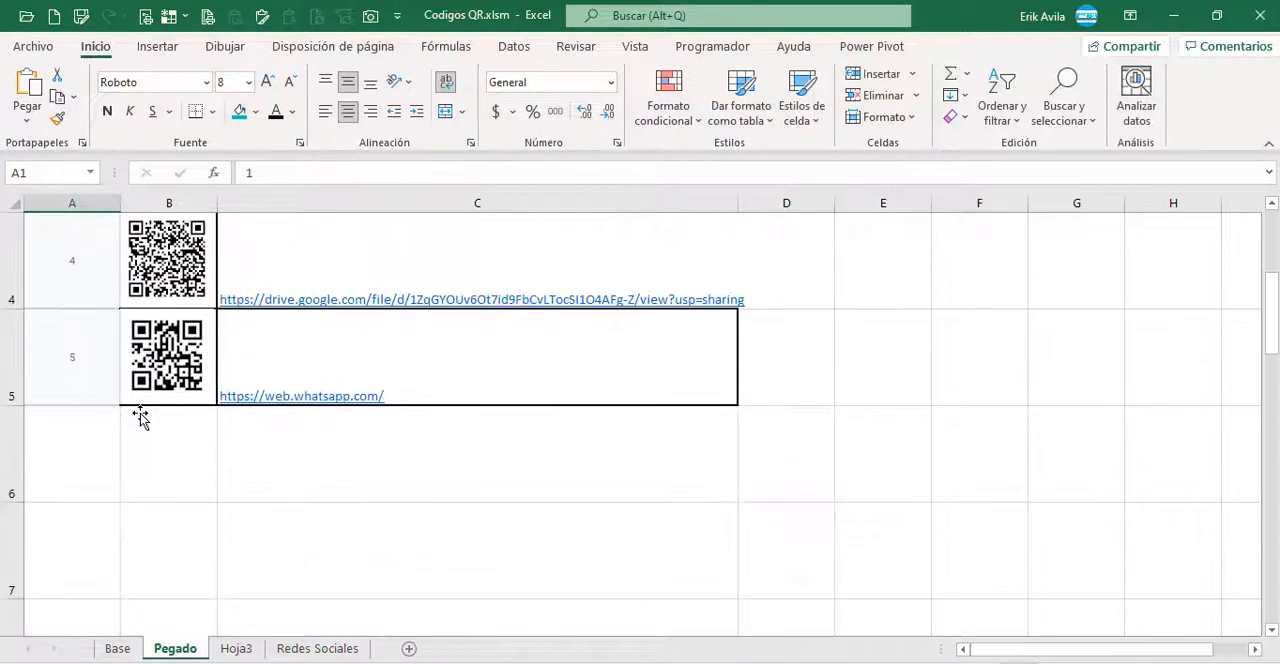
left_click(158, 365)
scroll(111, 373, "up", 1)
left_click(89, 297)
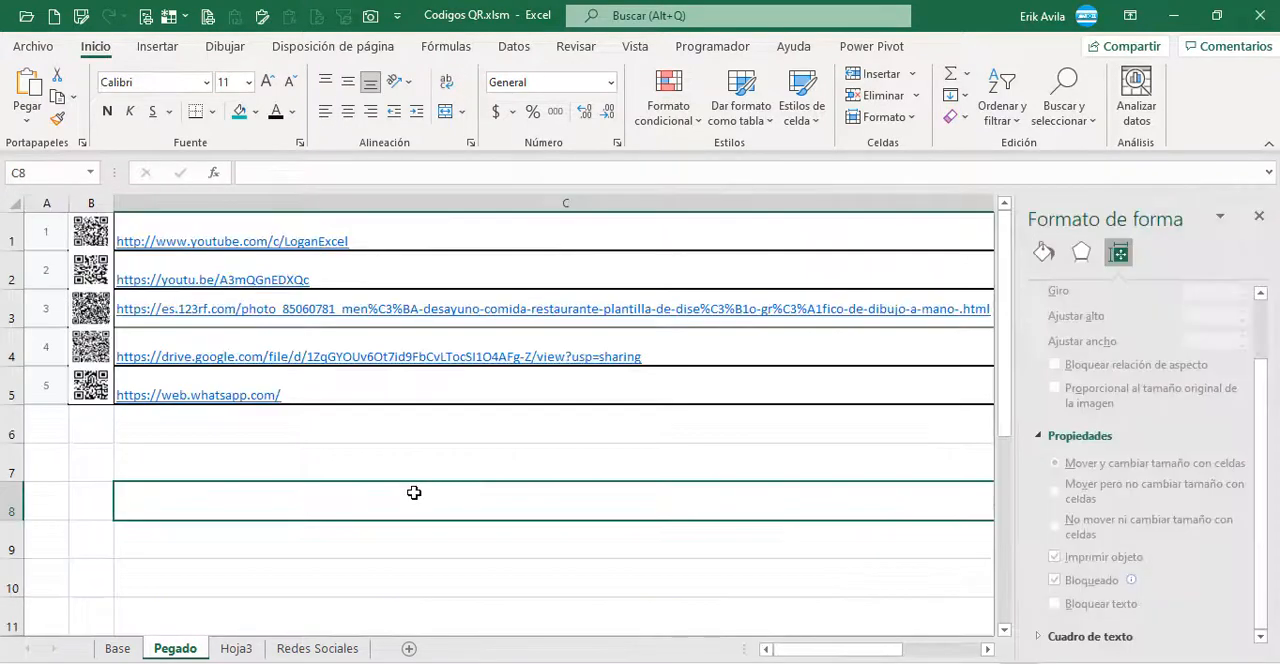
key("Left")
key("ctrl+Up")
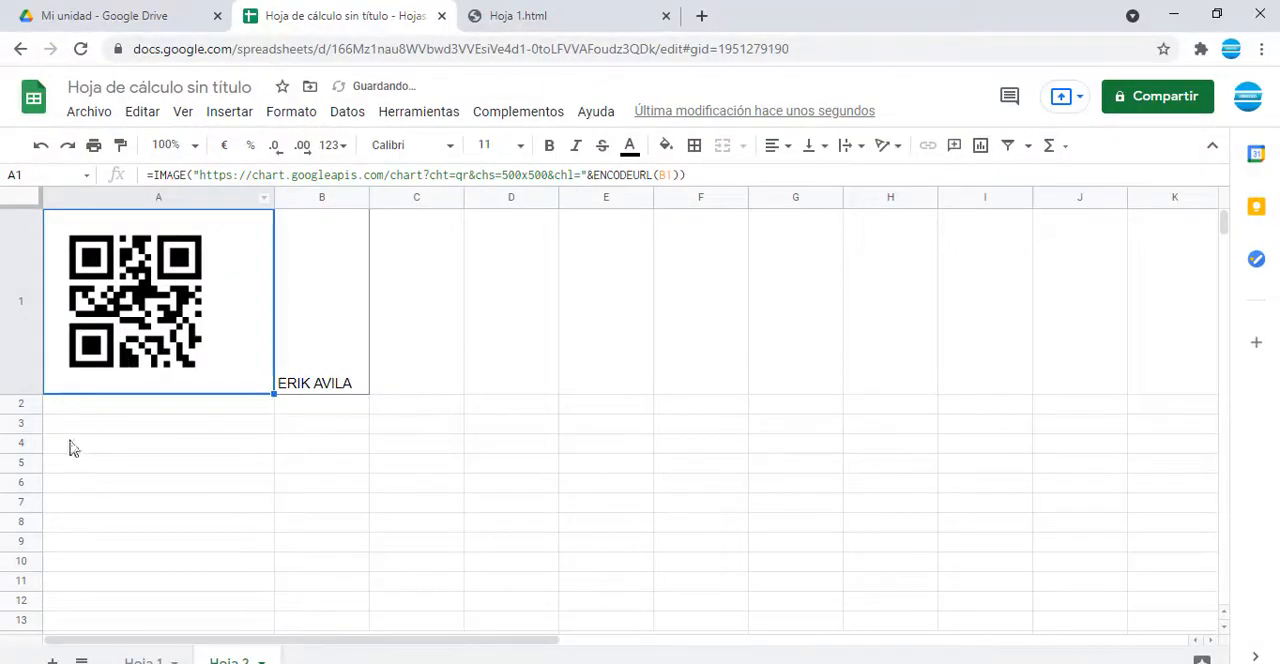
left_click_drag(32, 392, 30, 460)
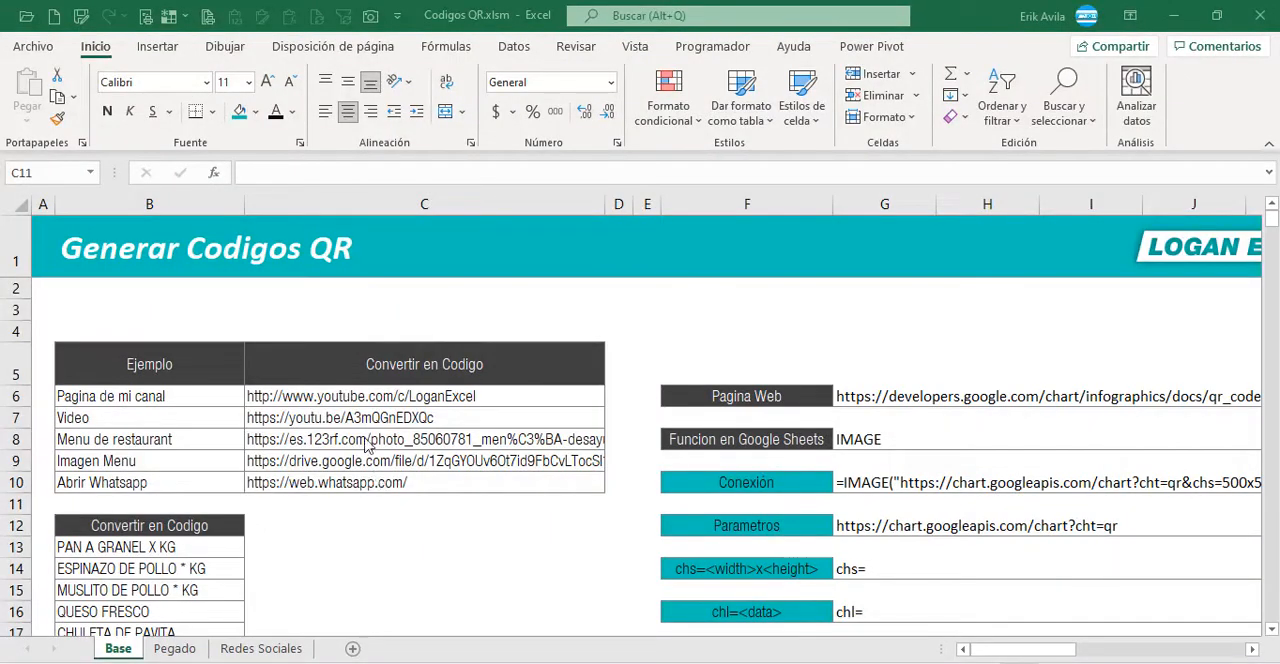
Step: Examine the example table on the Base sheet, covering the channel page, video, restaurant menu, menu image and WhatsApp links
left_click(343, 441)
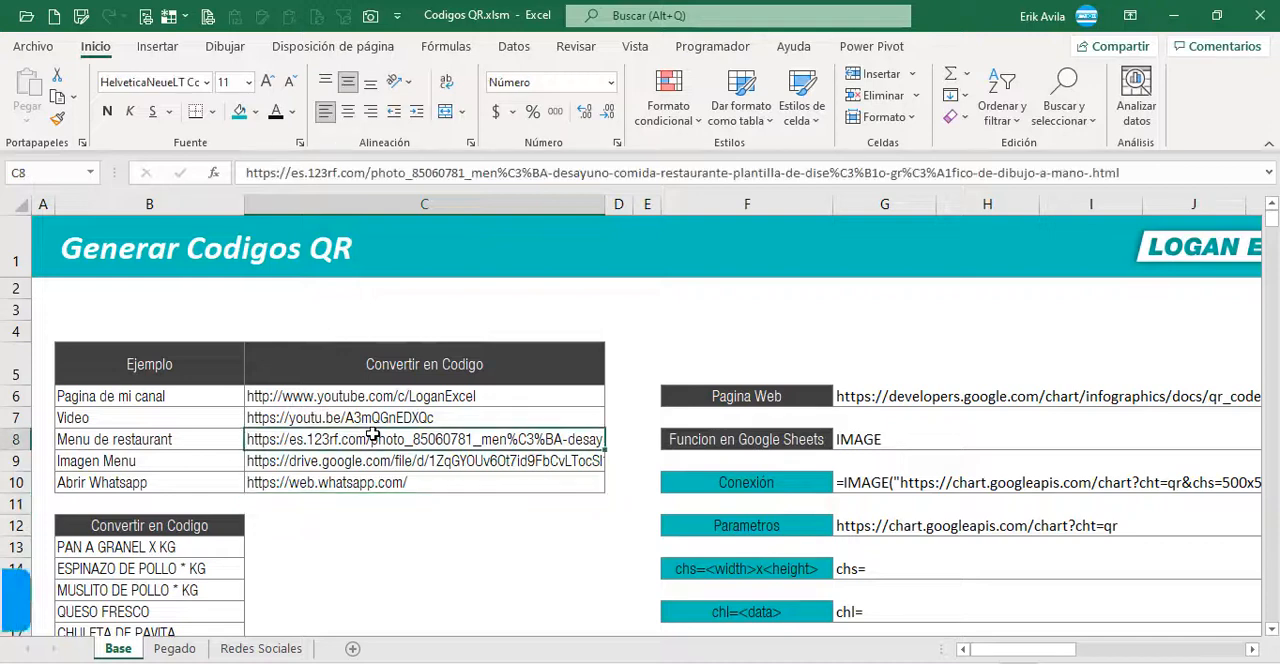
left_click(222, 398)
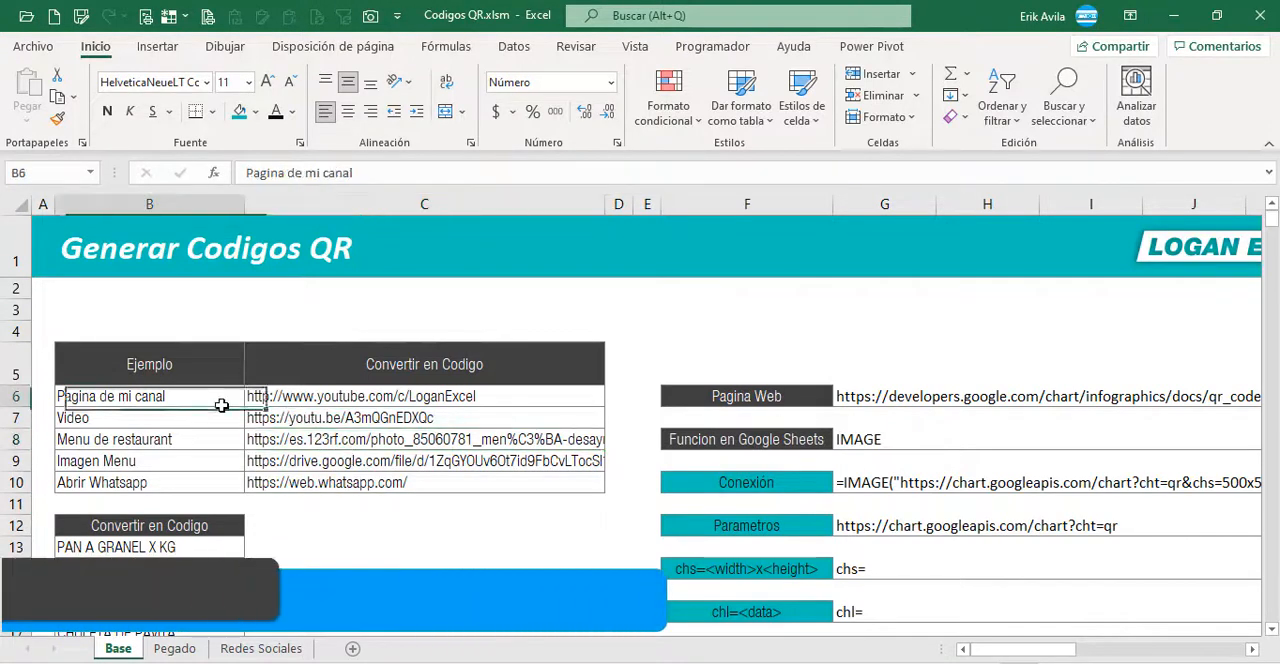
left_click(368, 439)
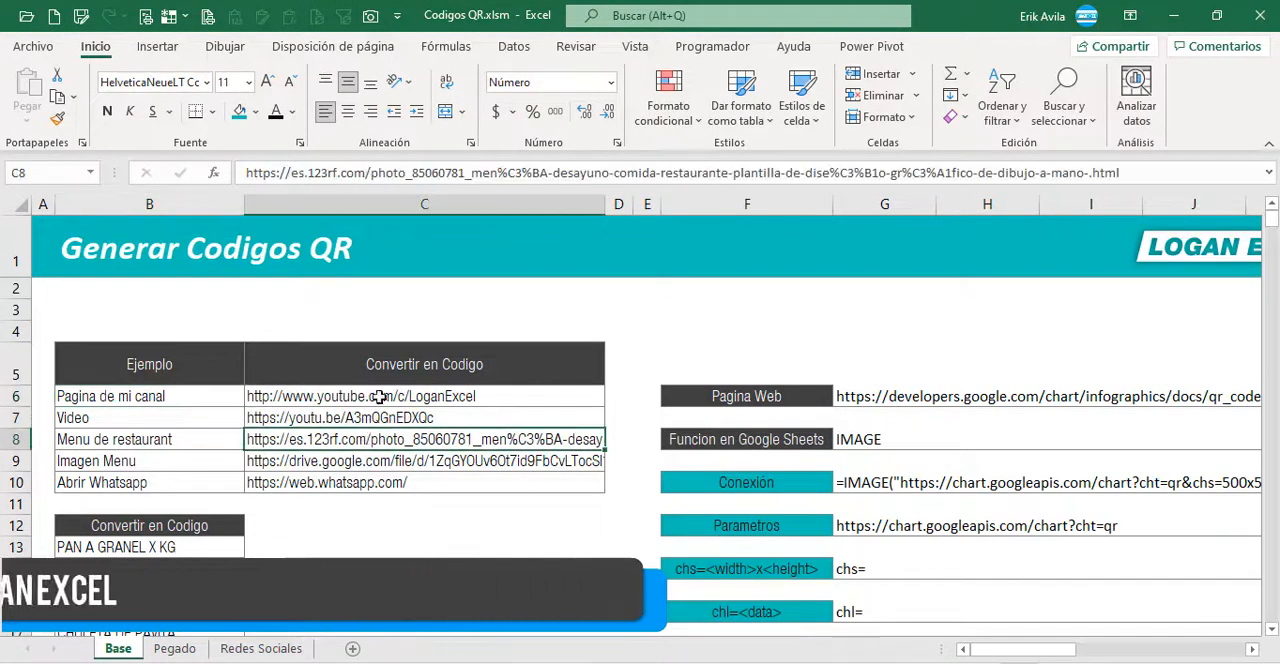
left_click(383, 463)
left_click(374, 396)
scroll(196, 439, "down", 1)
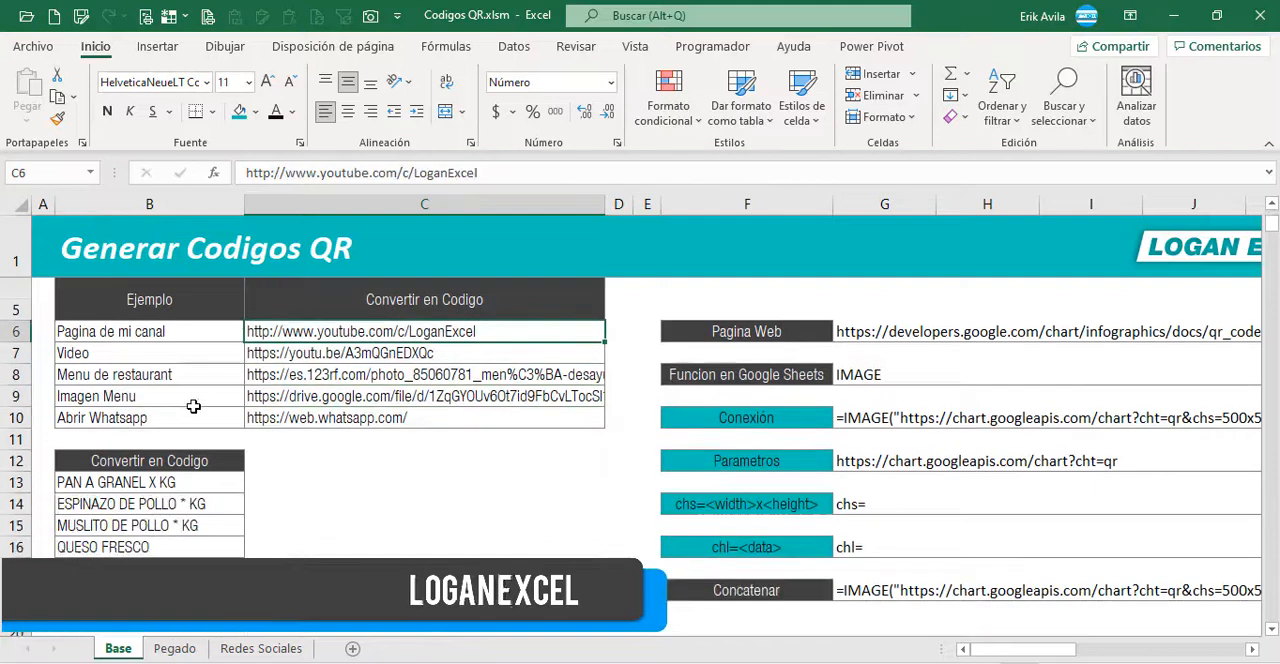
left_click(194, 402)
left_click(296, 335)
left_click_drag(326, 383, 321, 418)
left_click(316, 381)
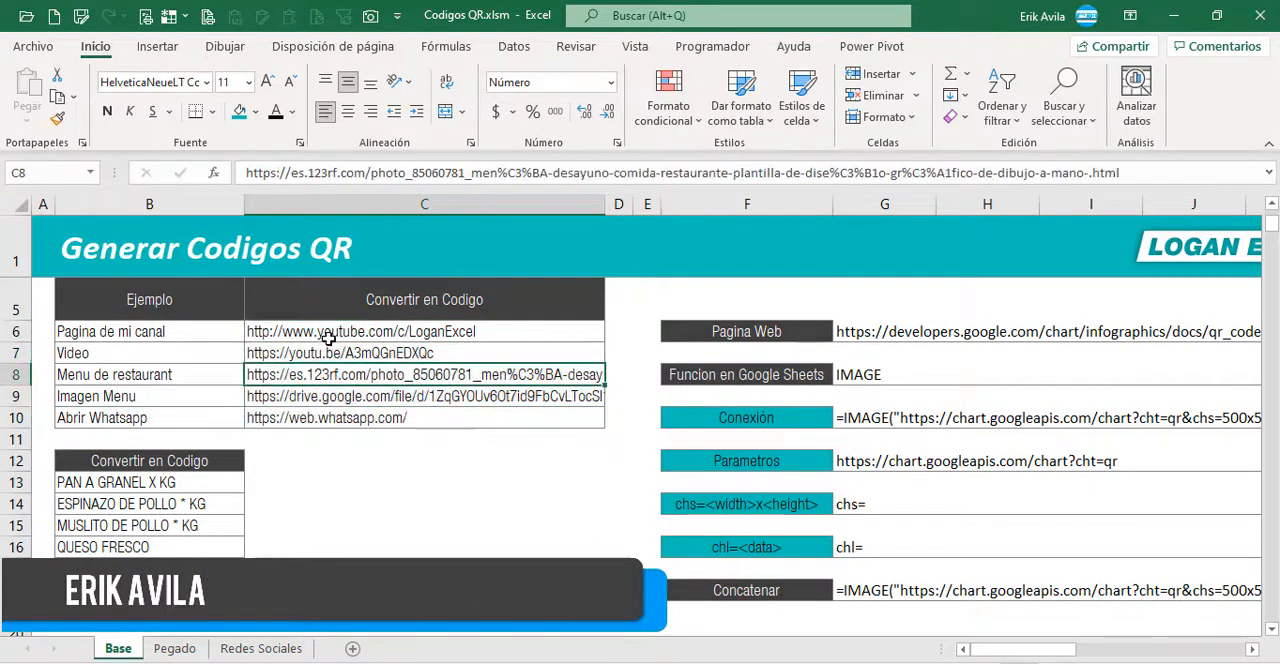
left_click(326, 333)
left_click(188, 351)
scroll(187, 390, "up", 1)
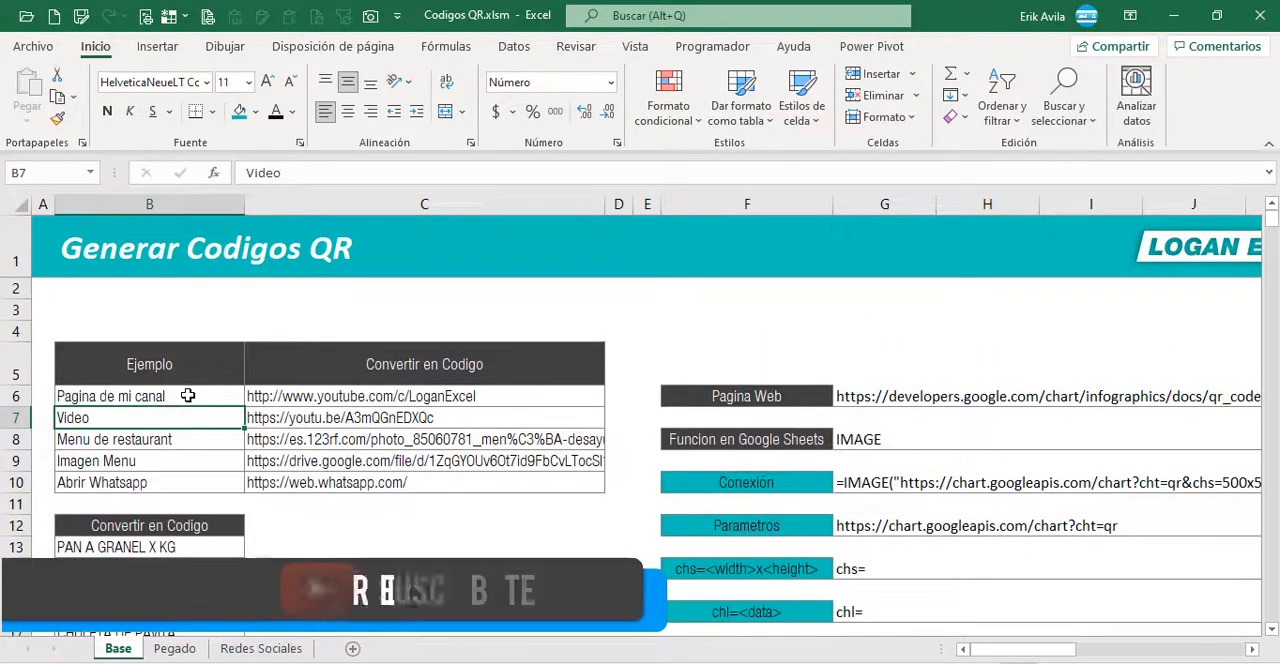
left_click(187, 394)
left_click(210, 421)
left_click(338, 416)
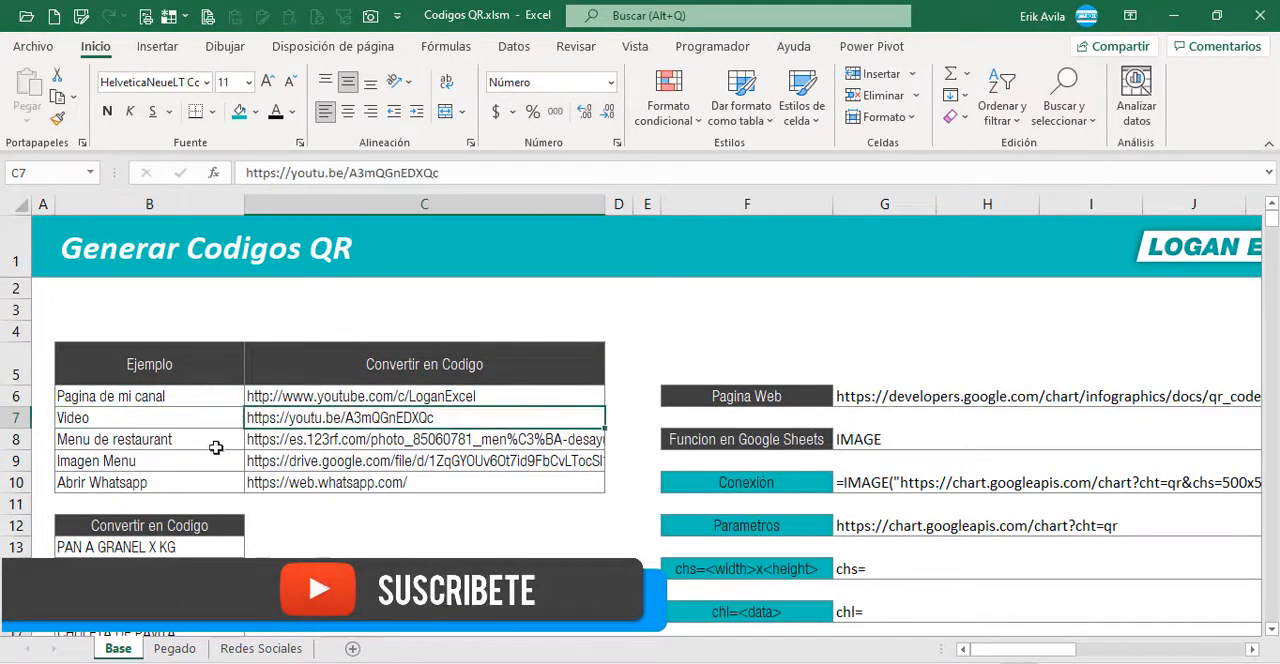
left_click(211, 444)
left_click(227, 465)
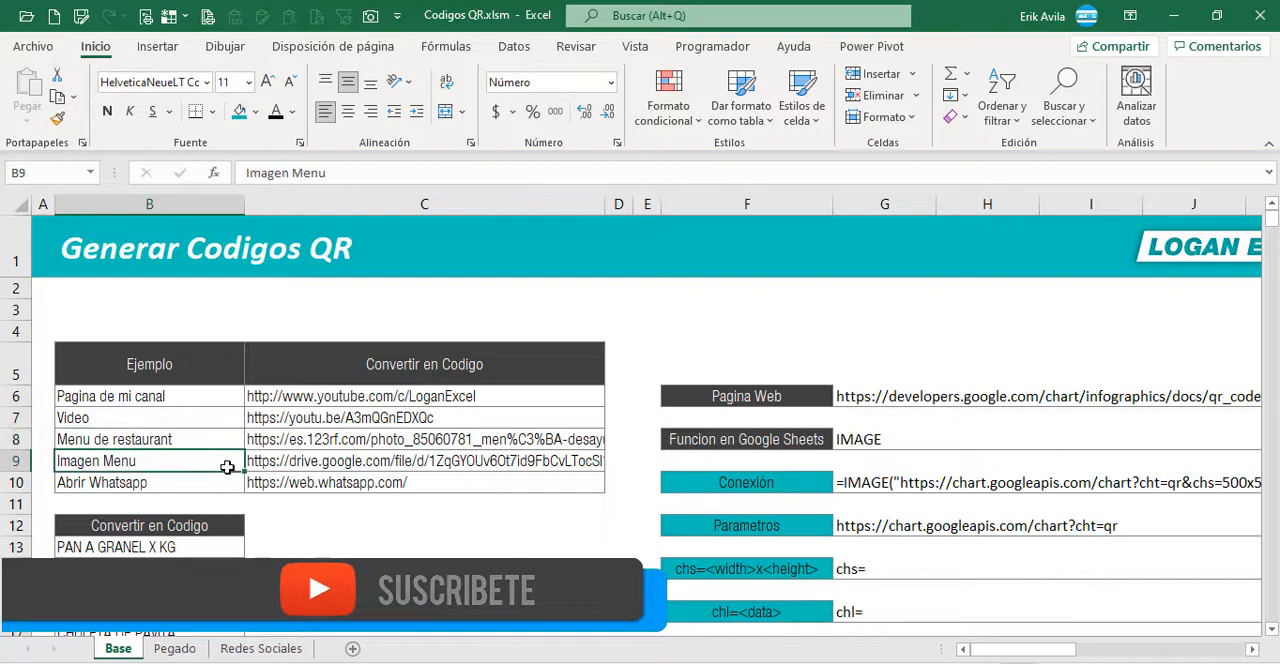
left_click(228, 484)
left_click(300, 484)
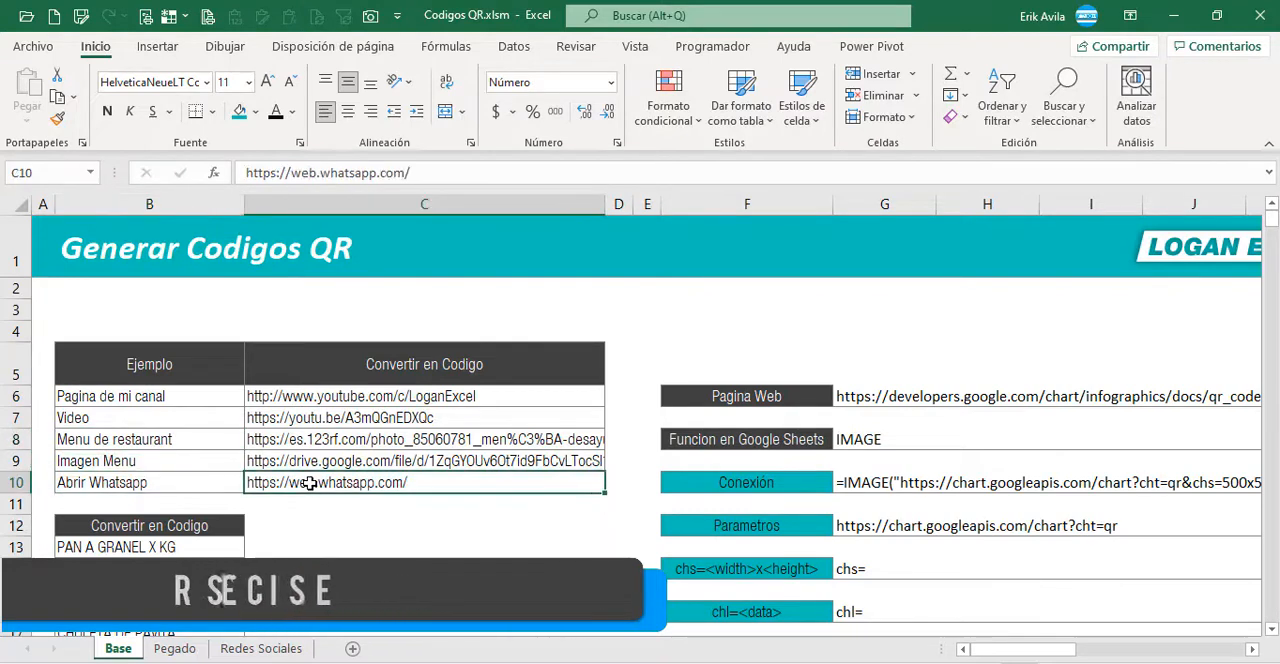
Step: Examine the product list under Convertir en Codigo and the reference section with the web page and IMAGE connection formula
scroll(181, 502, "down", 1)
left_click_drag(150, 482, 150, 547)
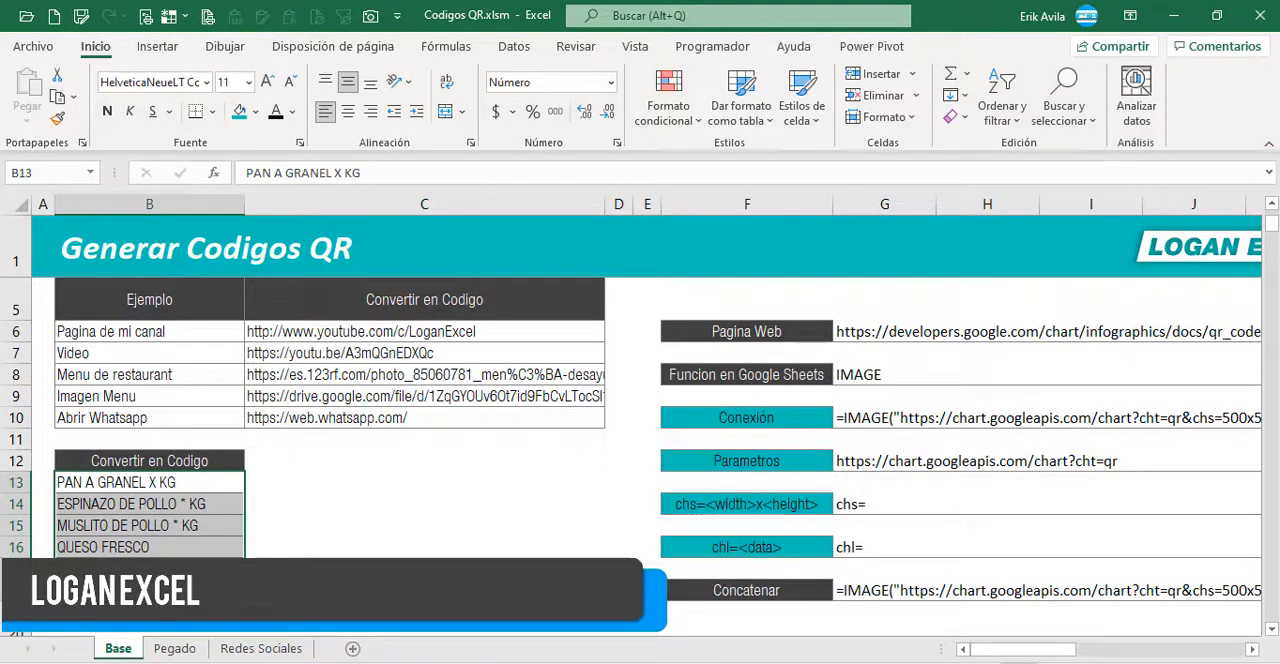
left_click(190, 547)
left_click(199, 505)
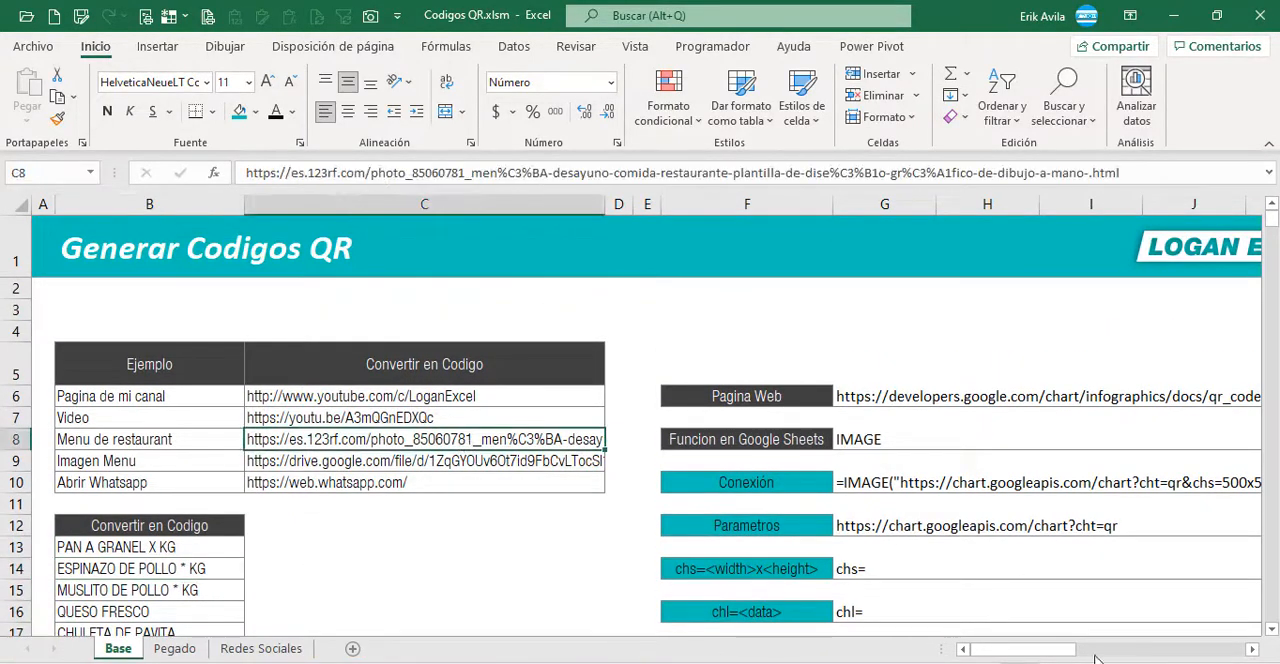
left_click_drag(1066, 651, 1091, 652)
scroll(344, 507, "down", 1)
left_click(350, 418)
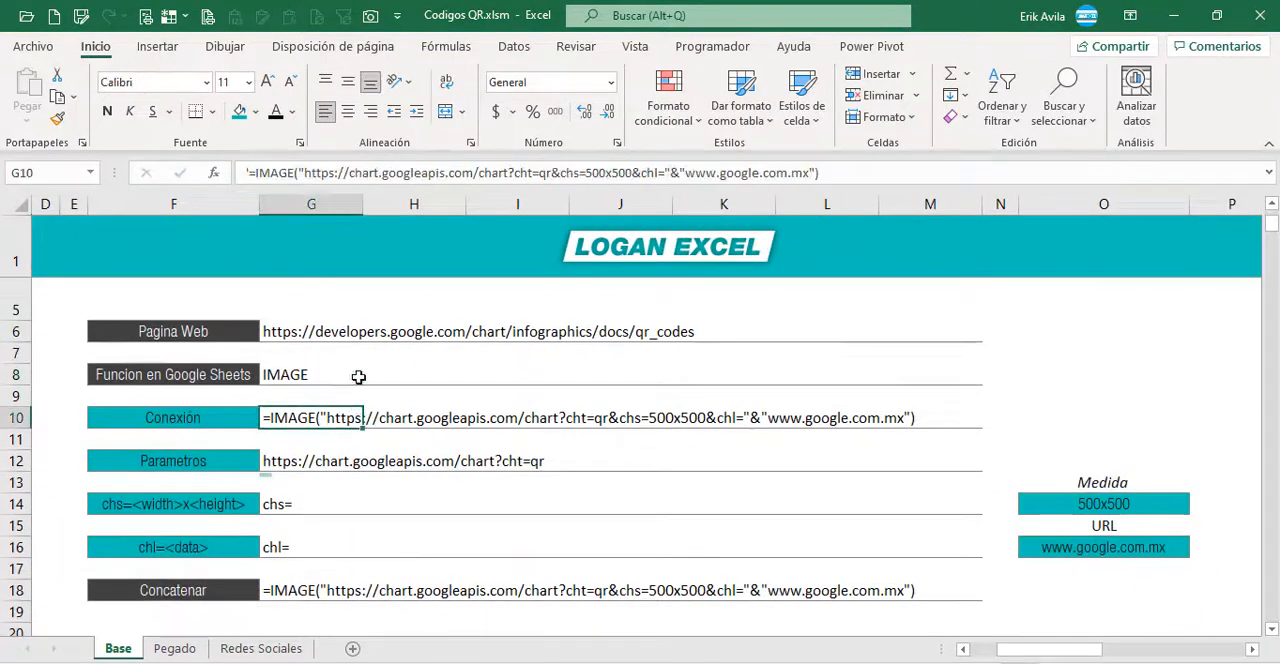
left_click(352, 331)
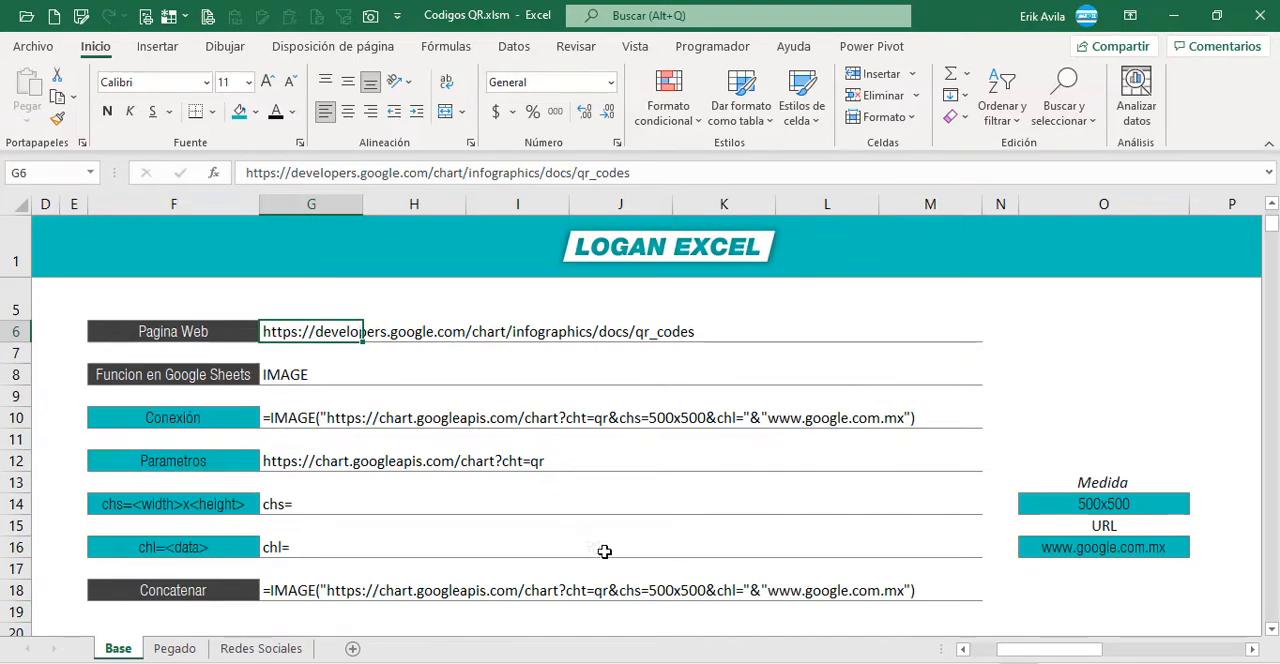
Step: Switch to Google Drive in Chrome and create a blank Google Sheets spreadsheet
left_click(711, 662)
left_click(412, 614)
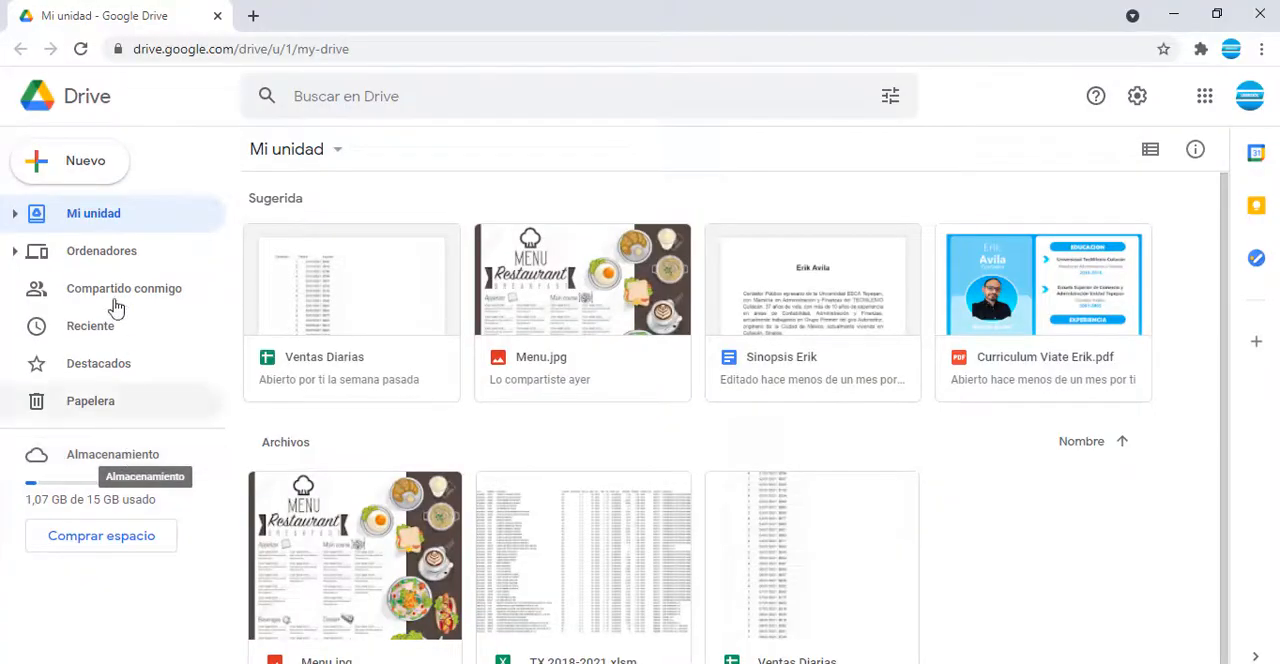
left_click(40, 170)
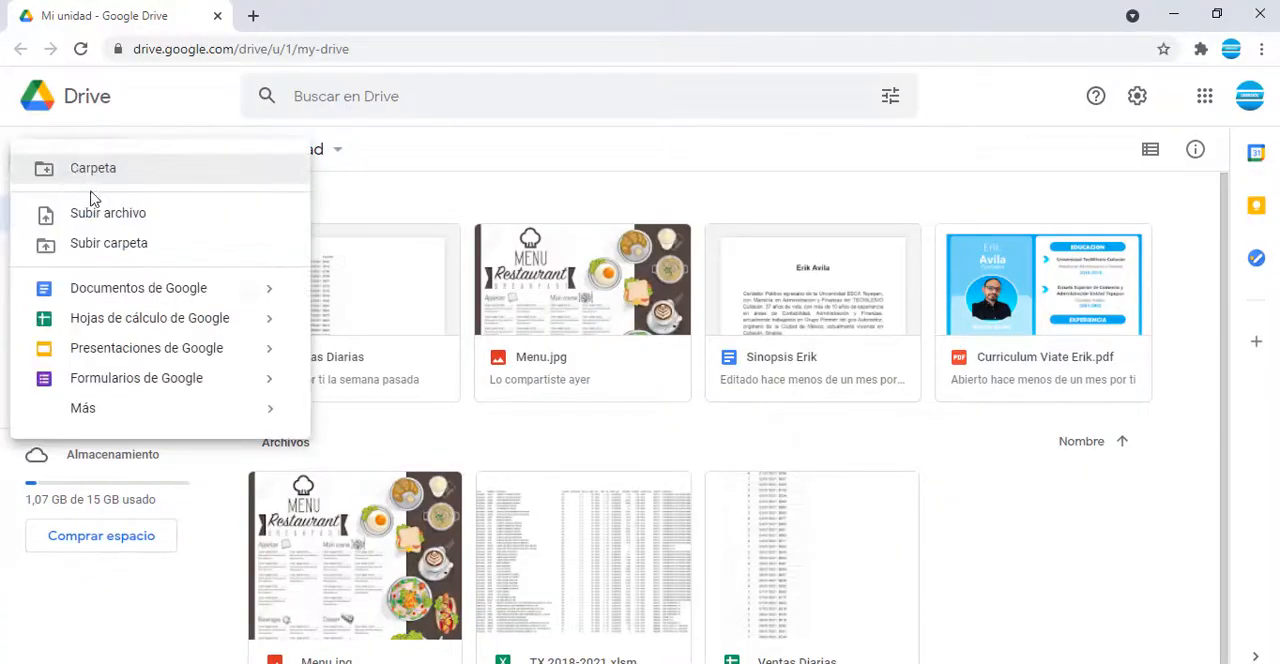
left_click(111, 318)
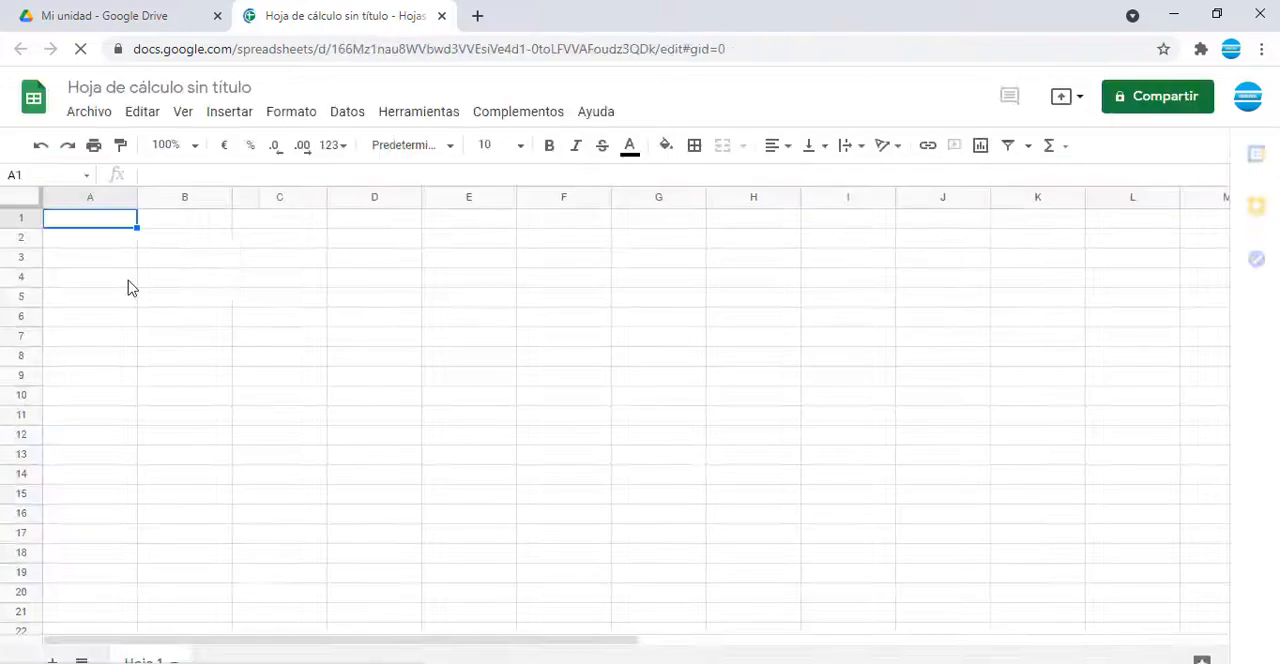
left_click(127, 282)
left_click(113, 220)
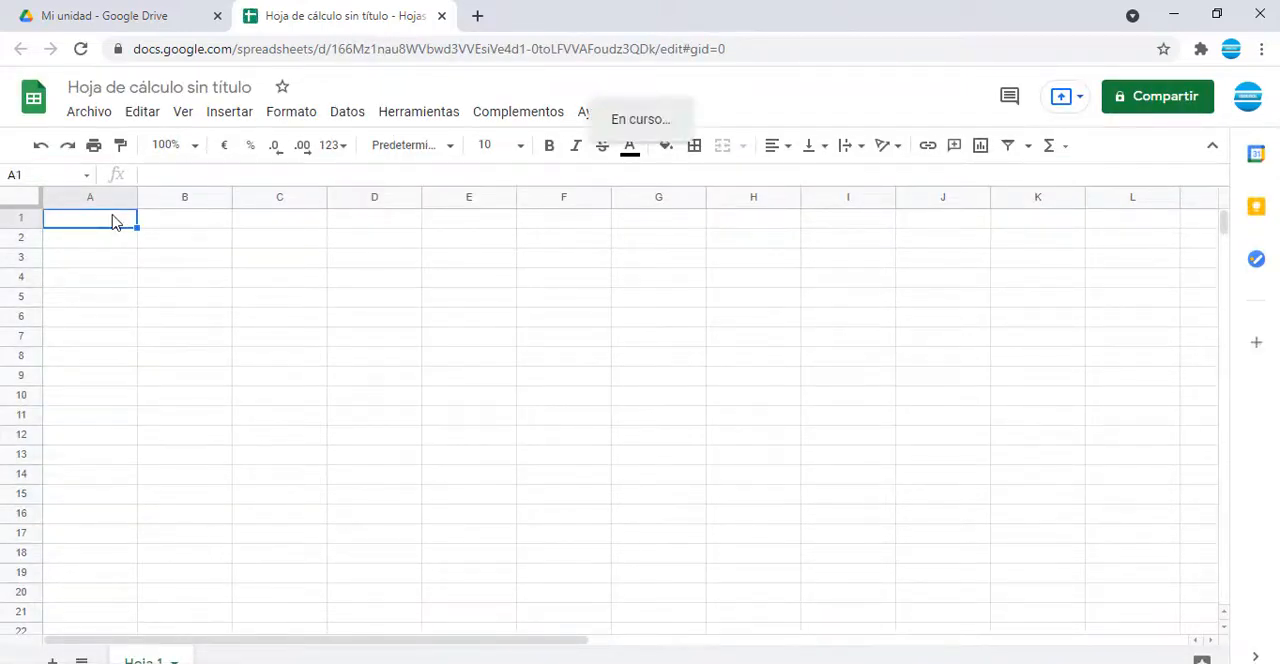
Step: Switch back to Excel and examine the Pagina Web, Funcion en Google Sheets and Conexión entries on the Base sheet
key("alt+Tab")
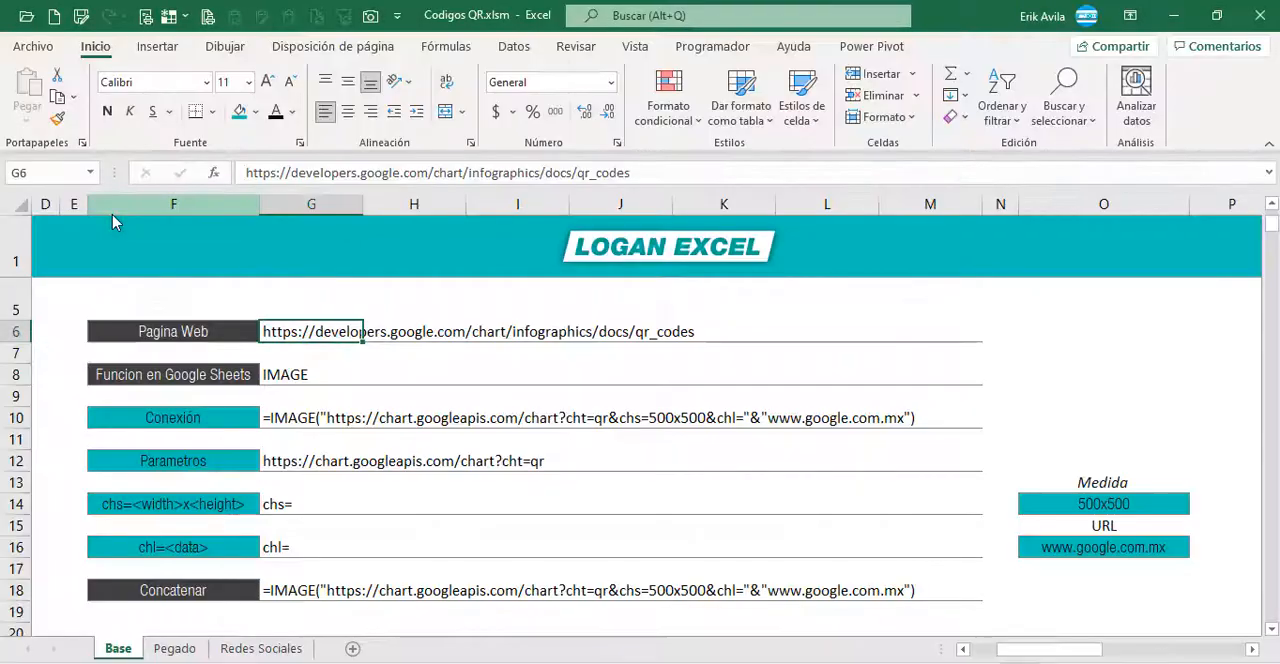
left_click(275, 378)
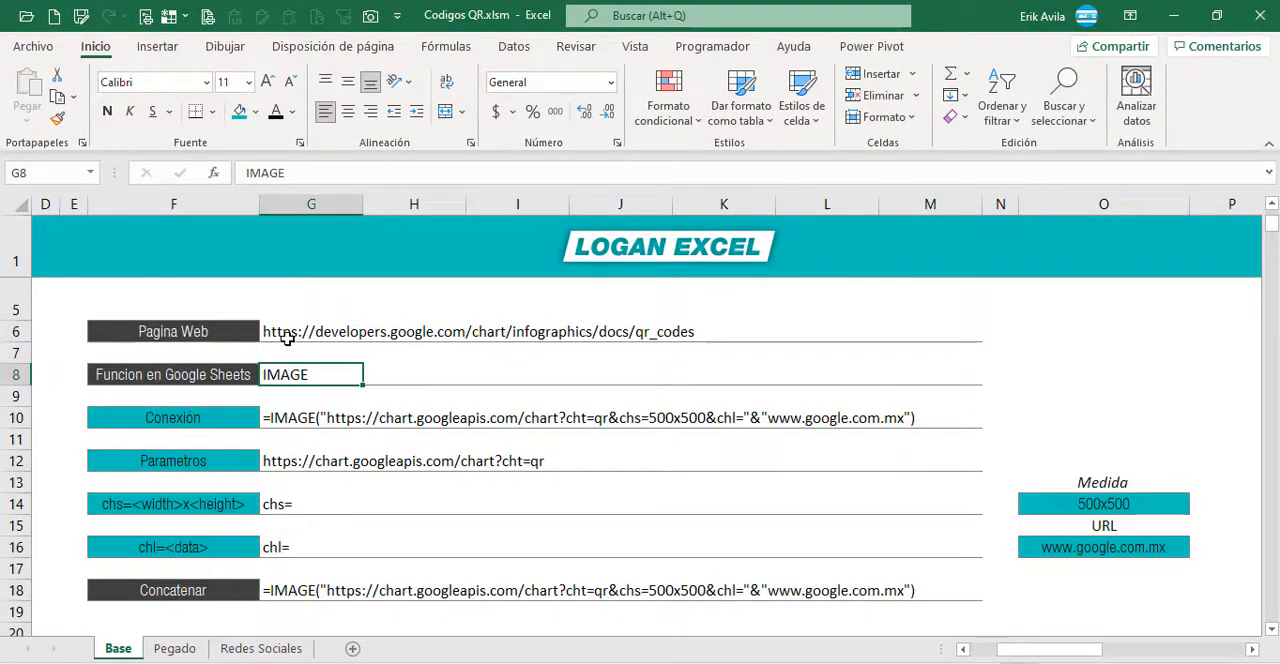
left_click(287, 340)
left_click(316, 410)
left_click(298, 402)
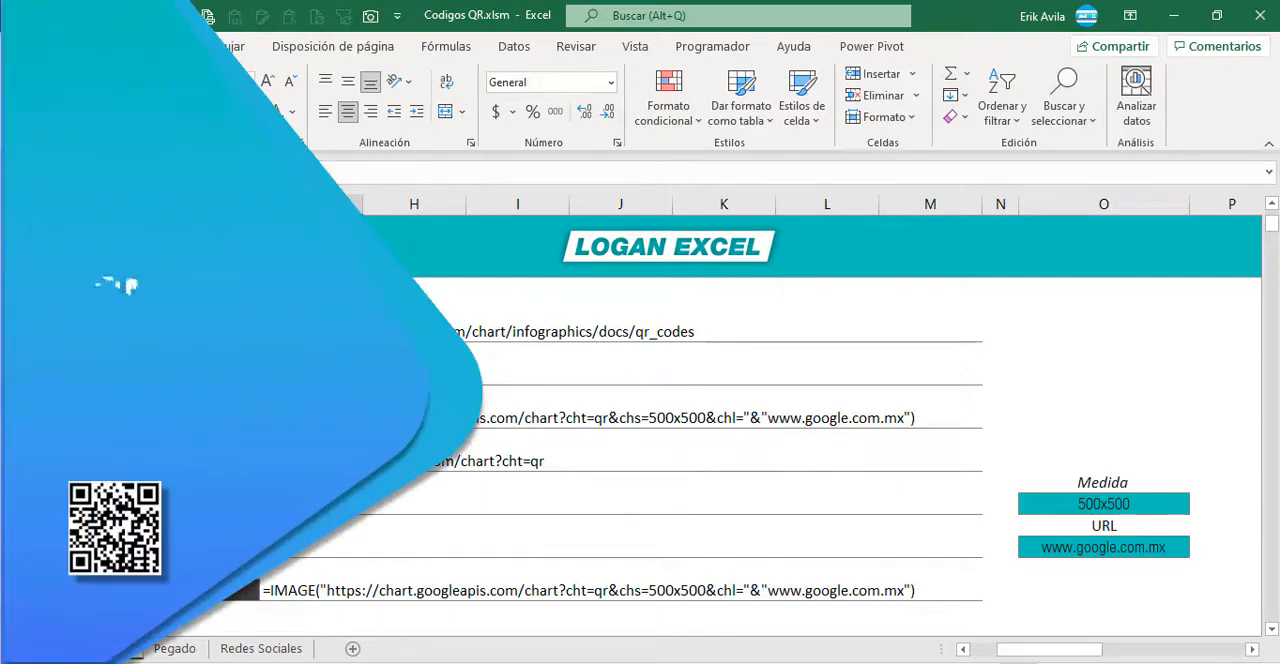
left_click(215, 418)
left_click(298, 418)
left_click(298, 332)
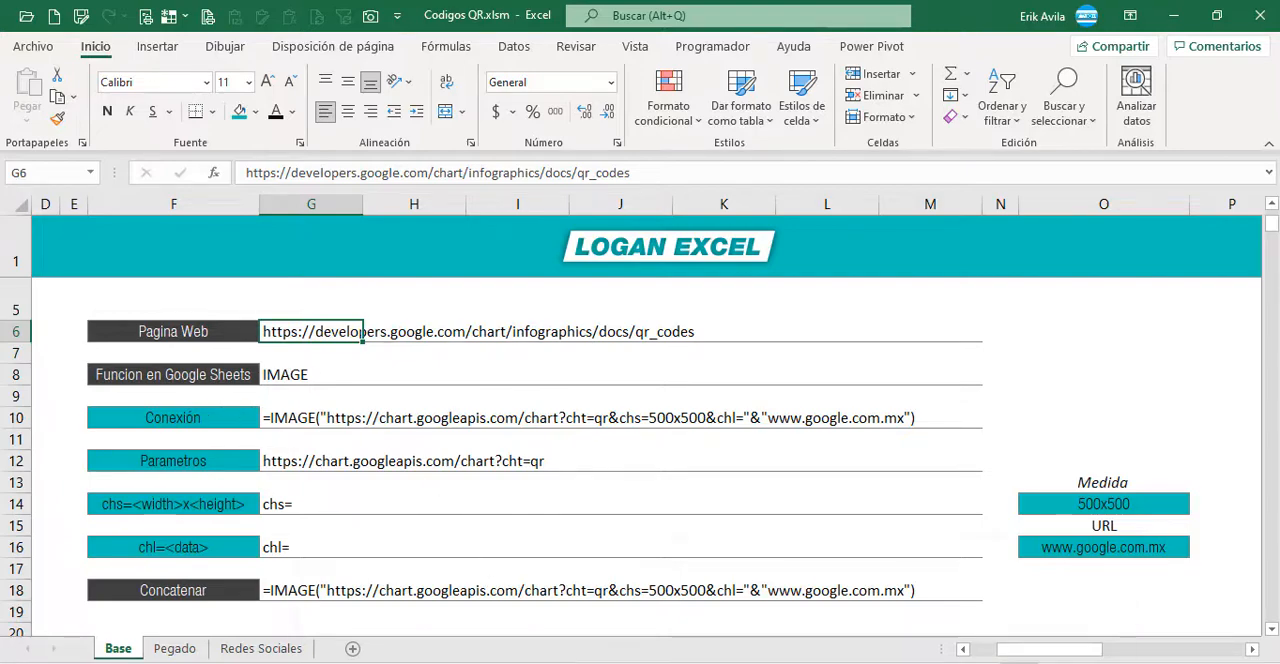
Step: Switch to the Google Charts QR codes documentation in Chrome and read the overview, root URL and parameter table
left_click(671, 652)
scroll(392, 378, "up", 1)
scroll(384, 376, "down", 2)
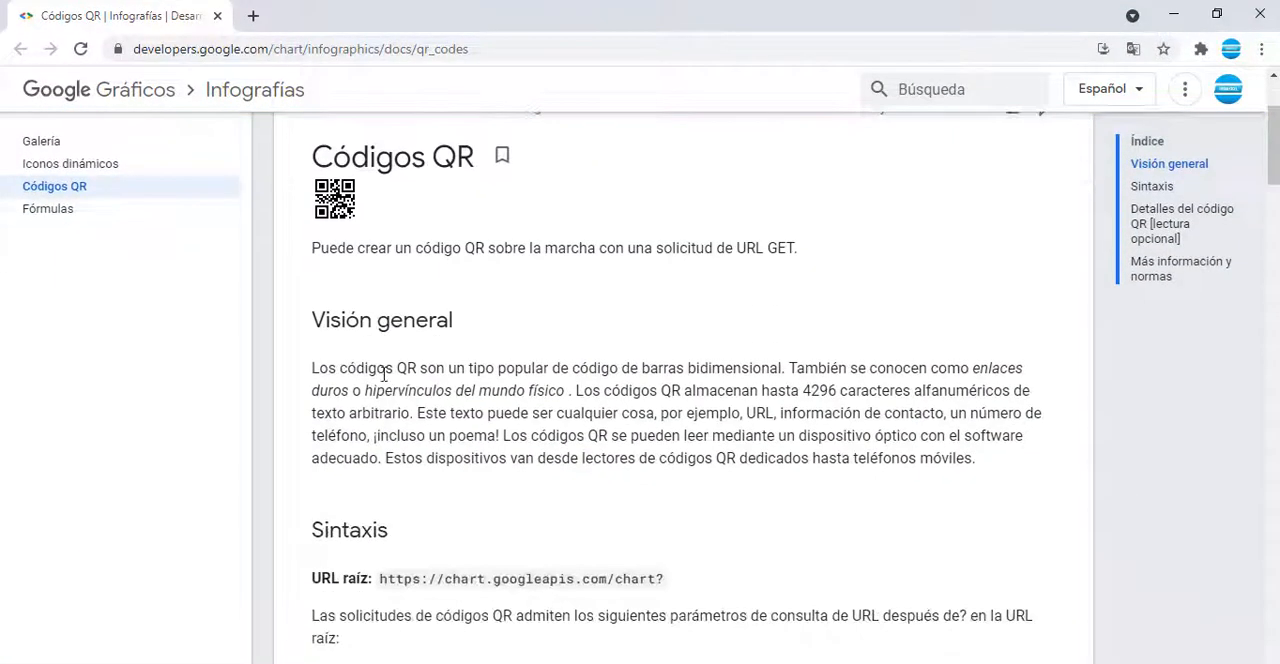
scroll(384, 372, "down", 2)
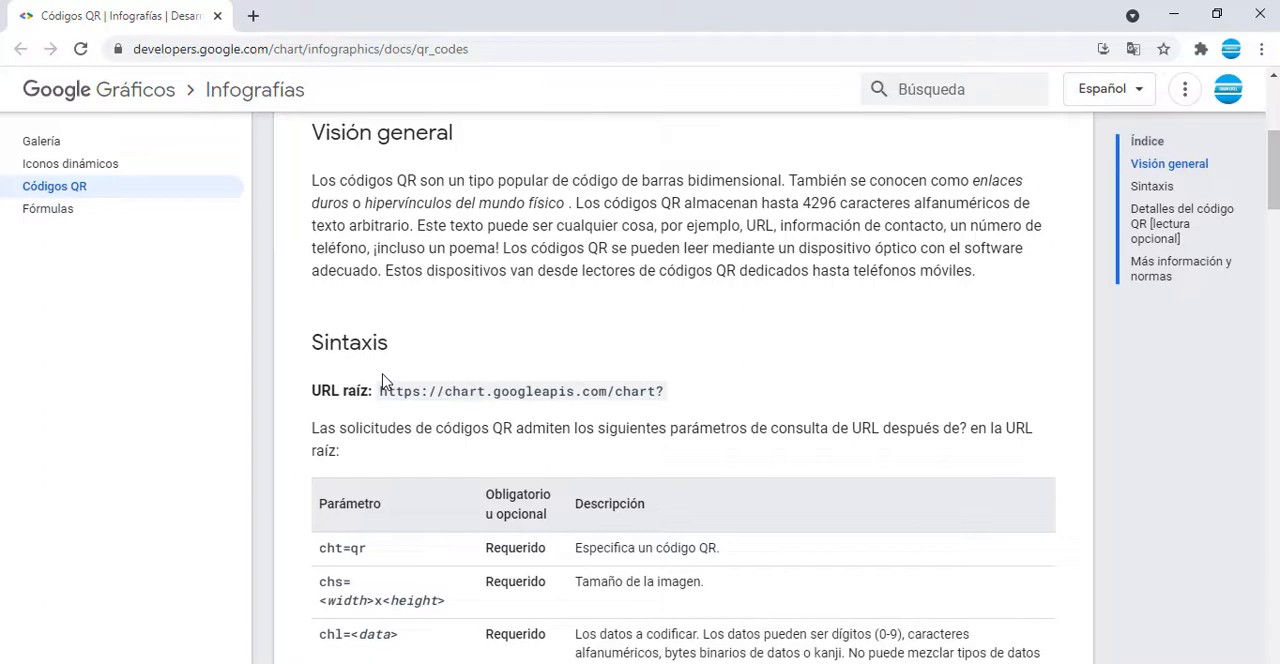
scroll(385, 382, "down", 1)
scroll(385, 382, "down", 1)
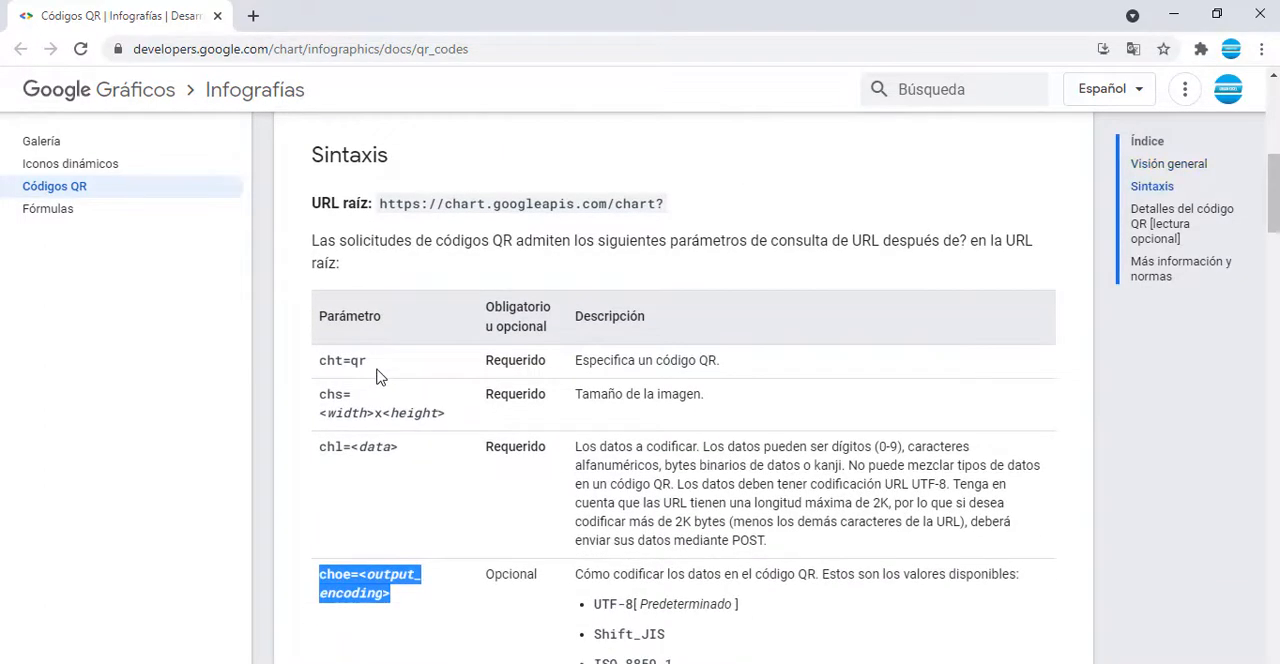
scroll(380, 376, "down", 1)
left_click(348, 358)
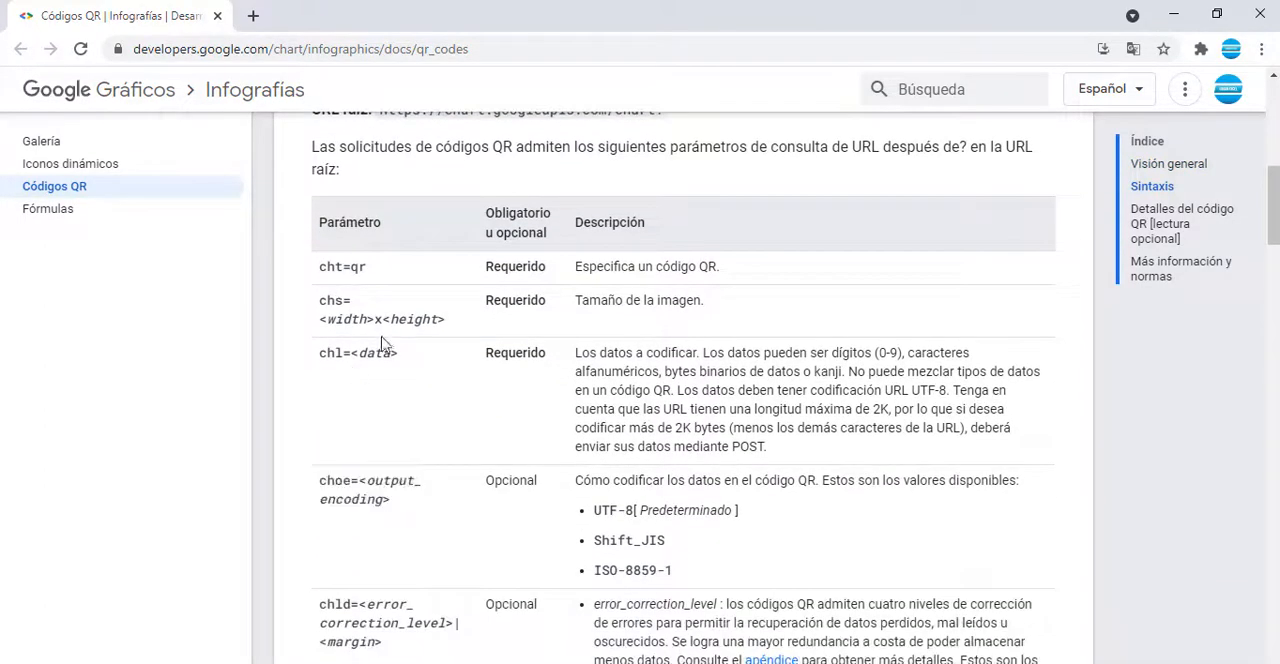
scroll(382, 343, "up", 4)
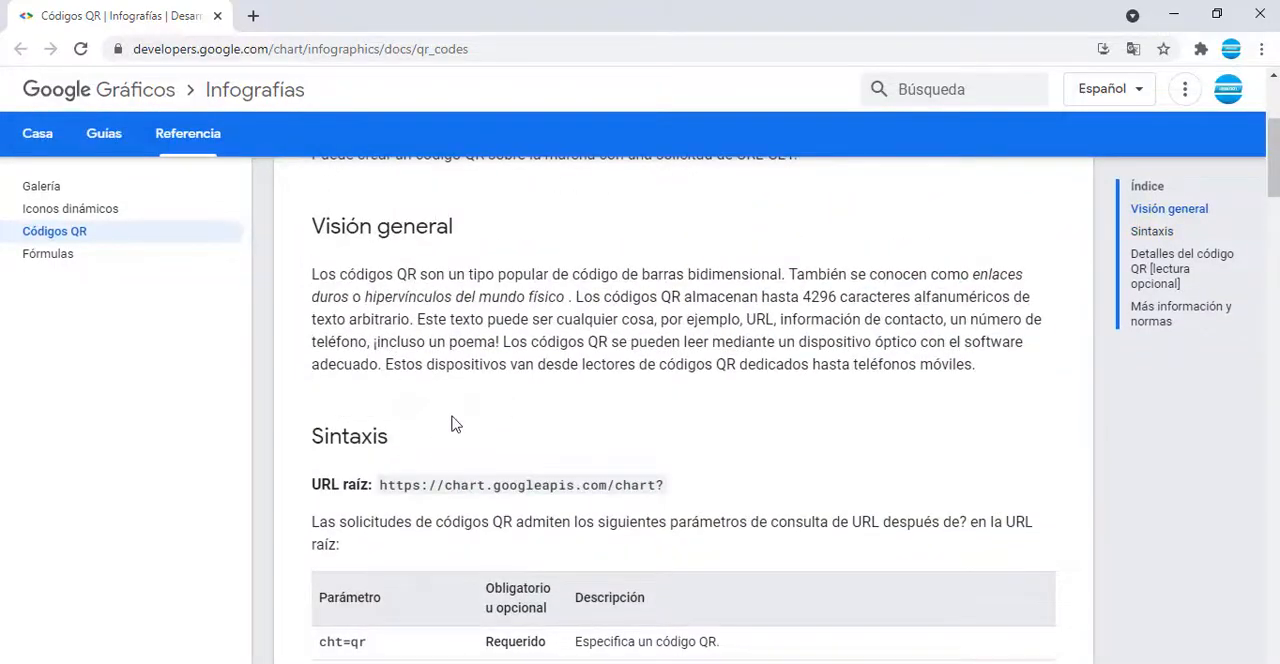
scroll(445, 405, "up", 3)
Step: Switch back to the Excel workbook and examine the Conexión and Parametros rows of the formula reference
key("alt+Tab")
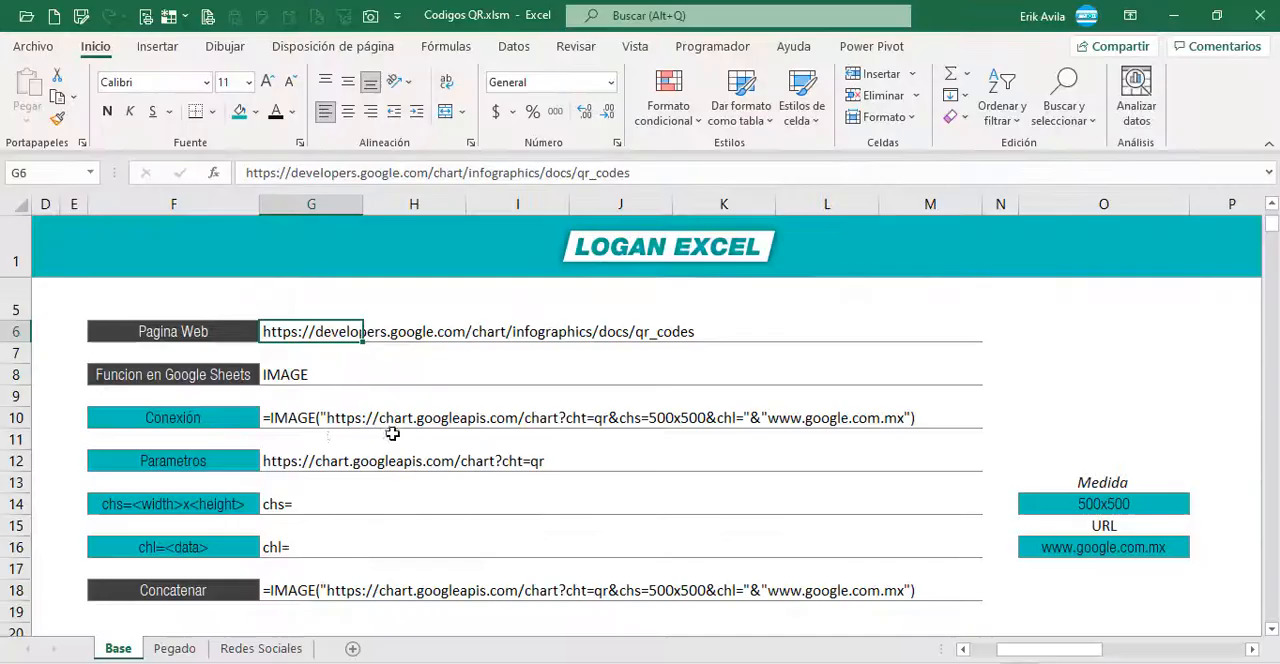
left_click(333, 439)
left_click(286, 424)
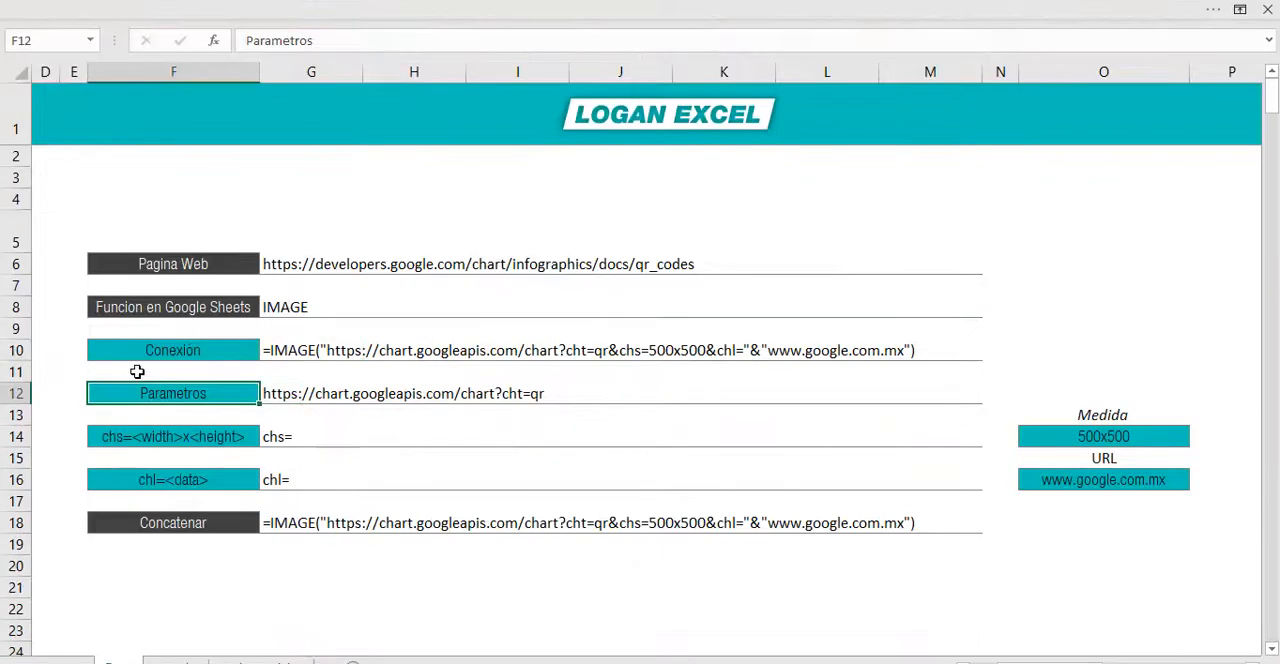
left_click(137, 372)
left_click(134, 406)
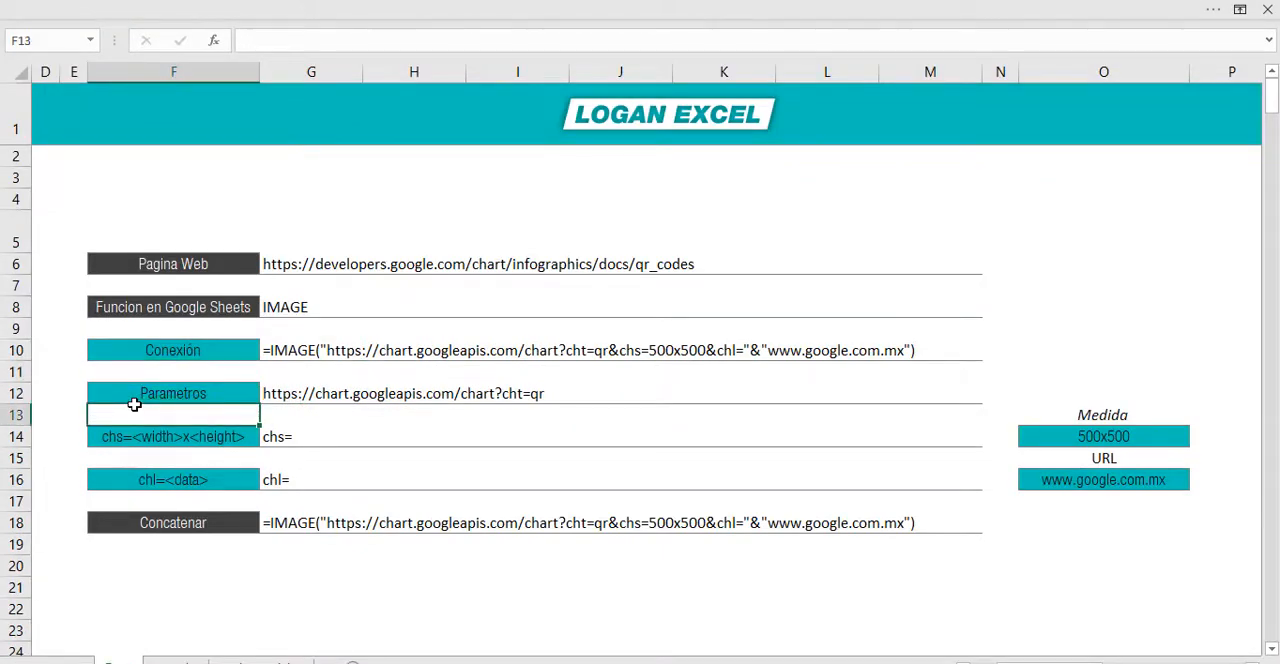
Step: Examine the Parametros, chs, chl and Concatenar rows on the Base sheet, including the formula behind the Concatenar entry
key("Up")
key("Right")
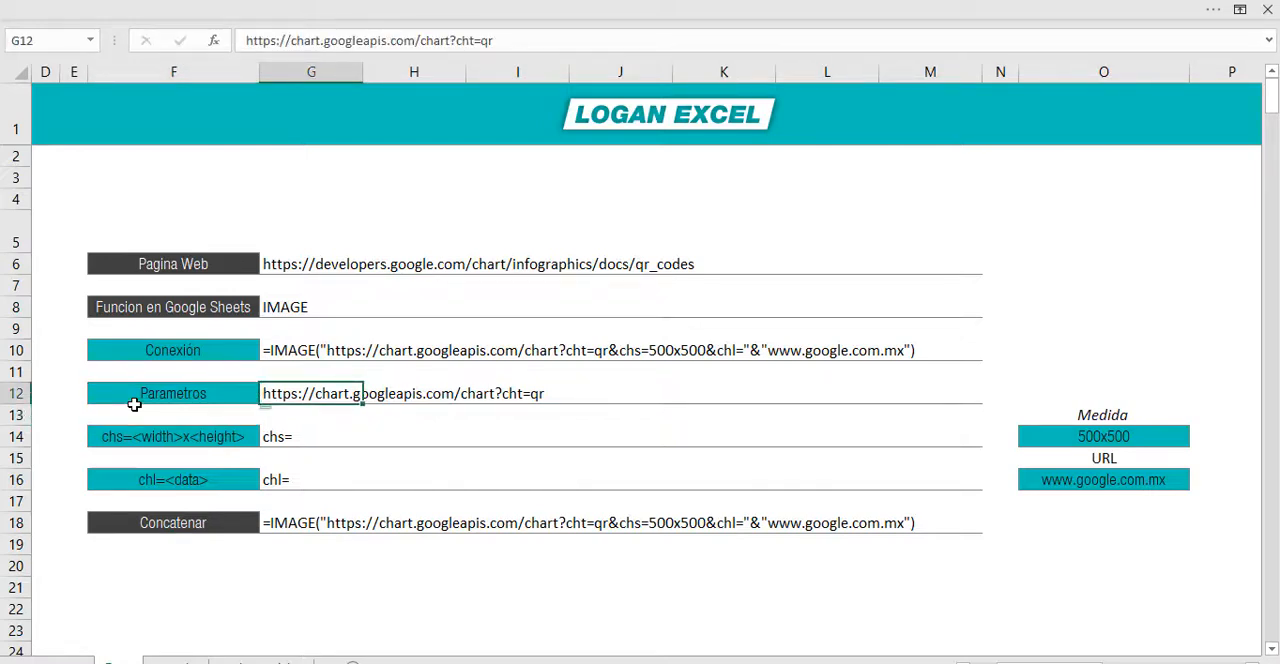
key("Down")
key("Down")
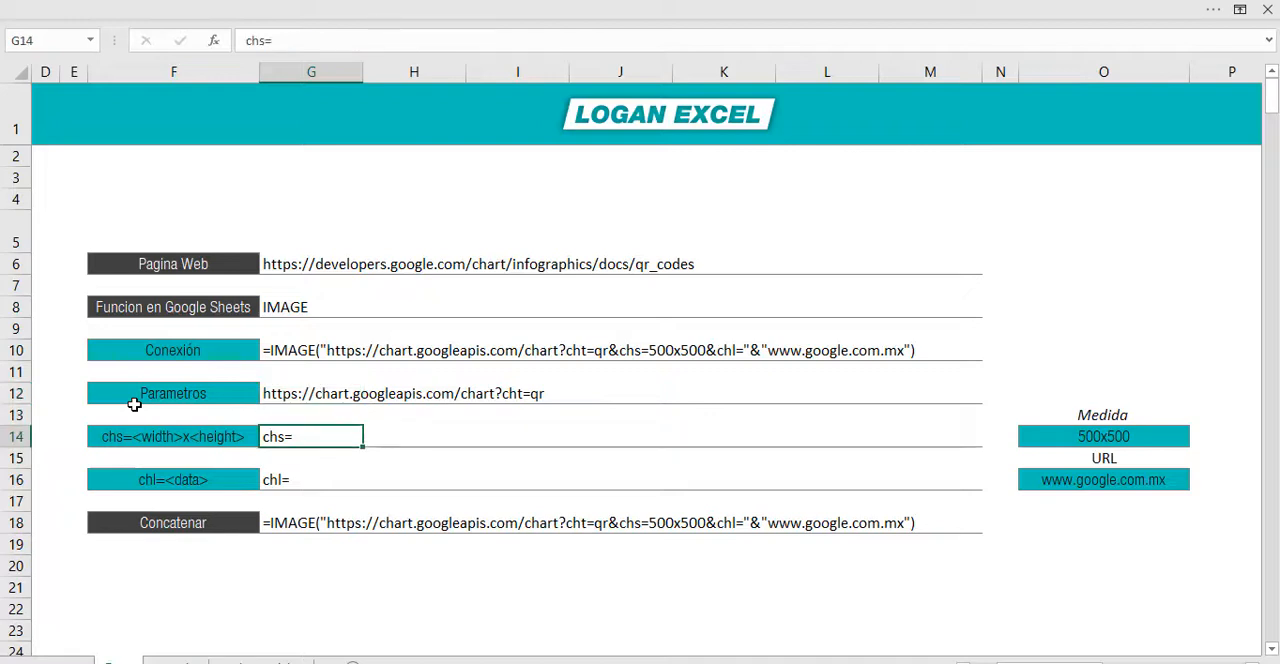
left_click(317, 483)
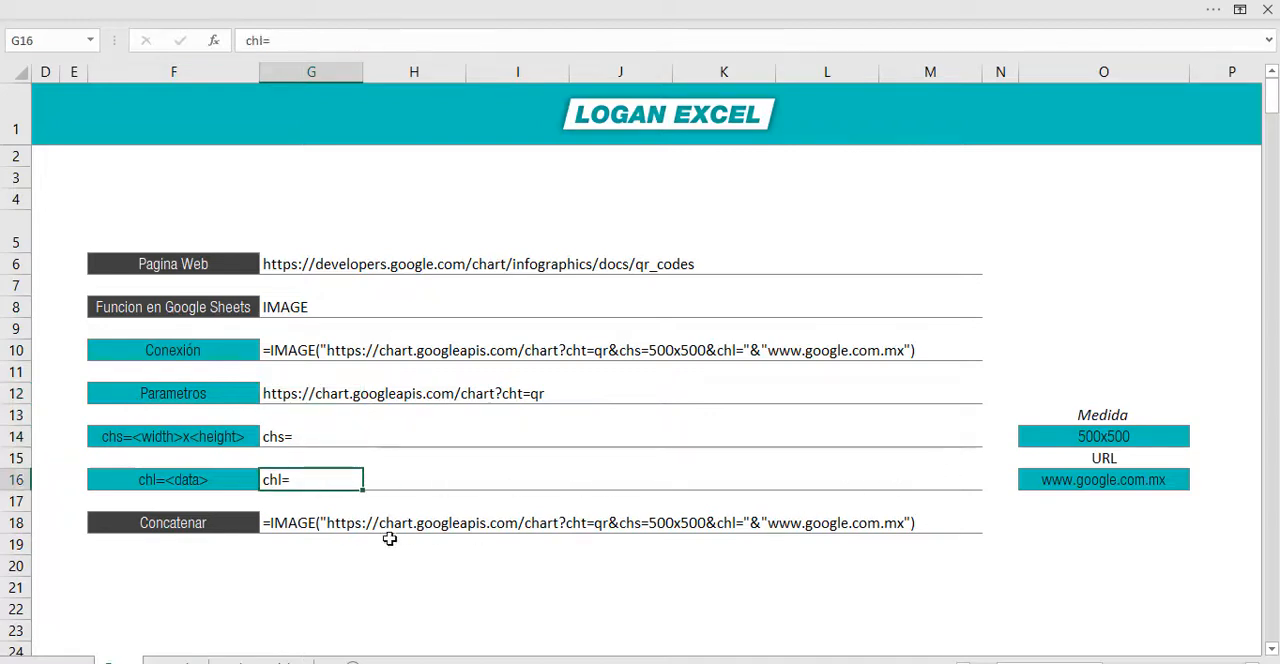
key("Down")
key("Down")
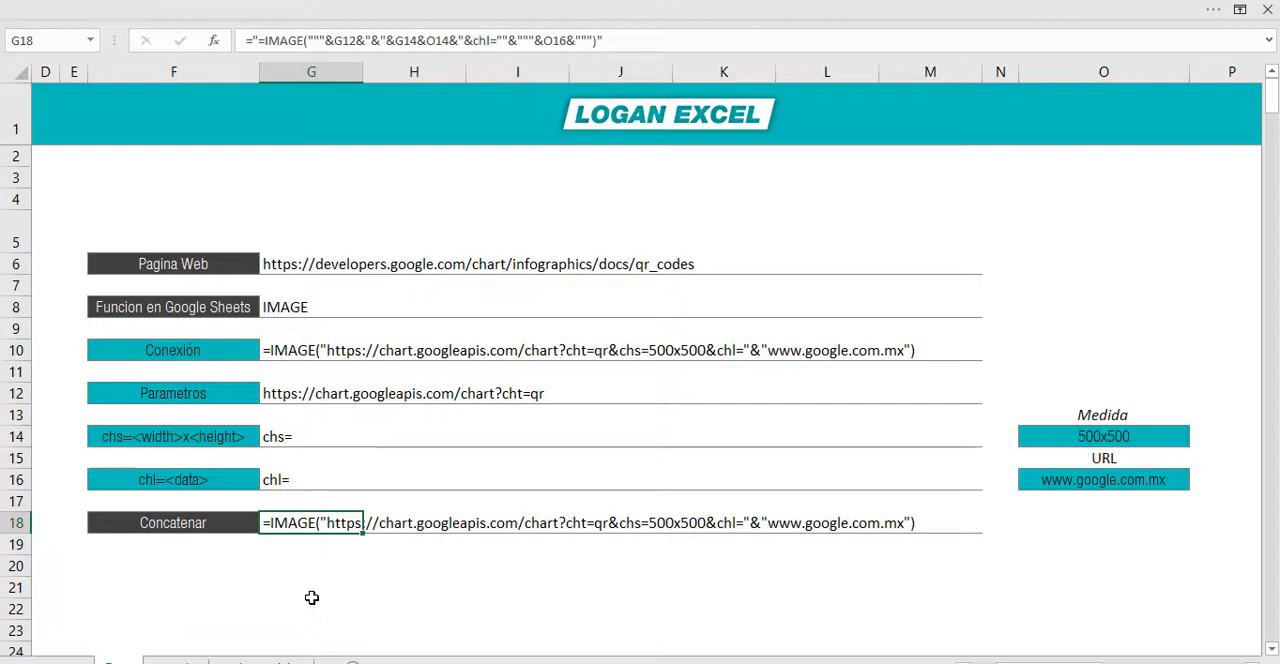
key("F2")
key("Escape")
Step: Copy the concatenated IMAGE formula from G18, switch to the blank Google Sheets spreadsheet in Chrome and paste it into A1
key("ctrl+c")
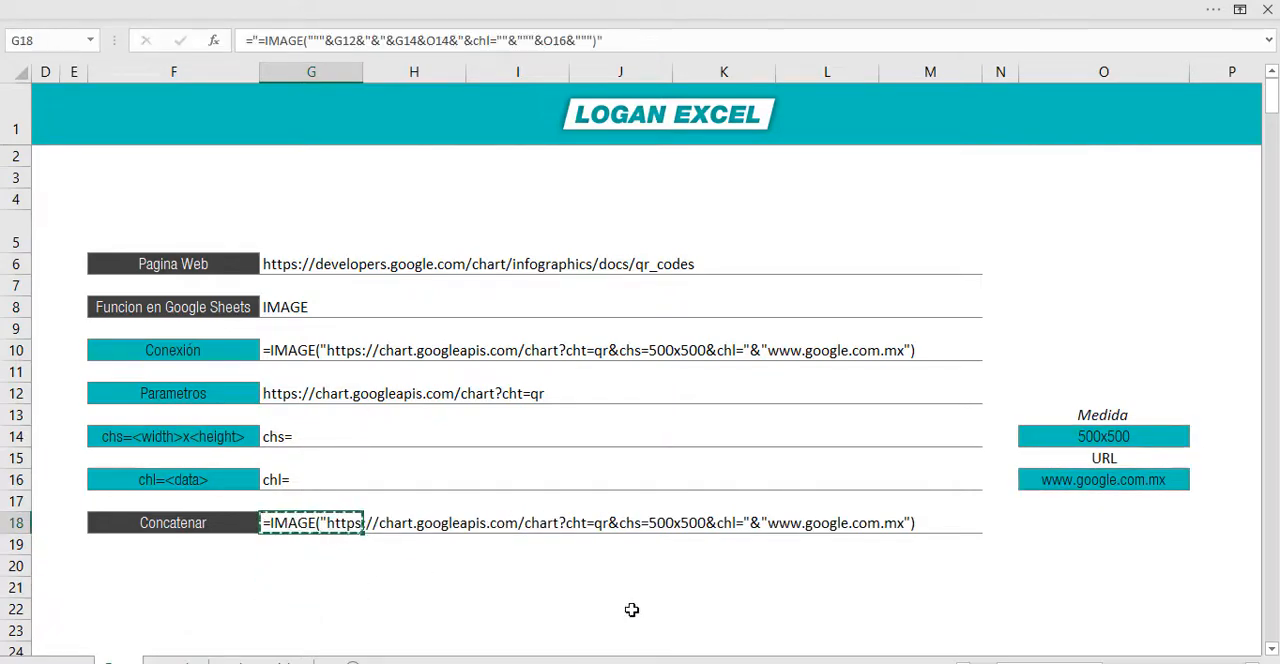
mouse_move(712, 663)
left_click(465, 645)
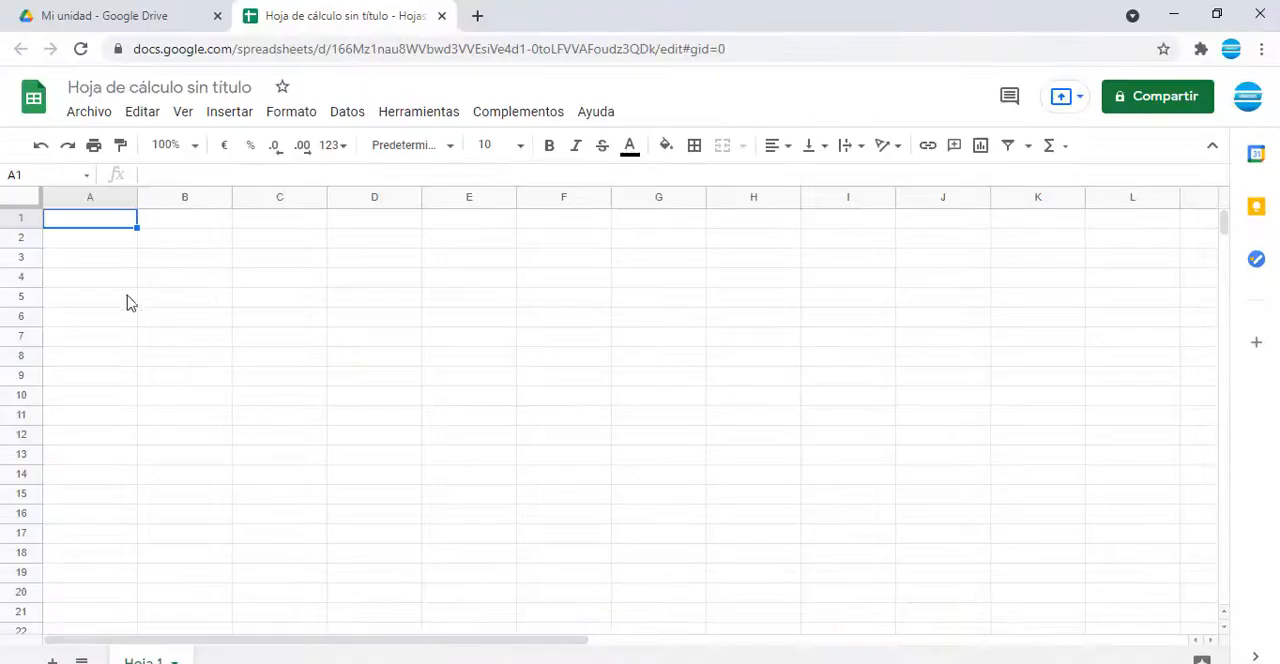
left_click(184, 240)
left_click(186, 217)
left_click(118, 220)
key("ctrl+v")
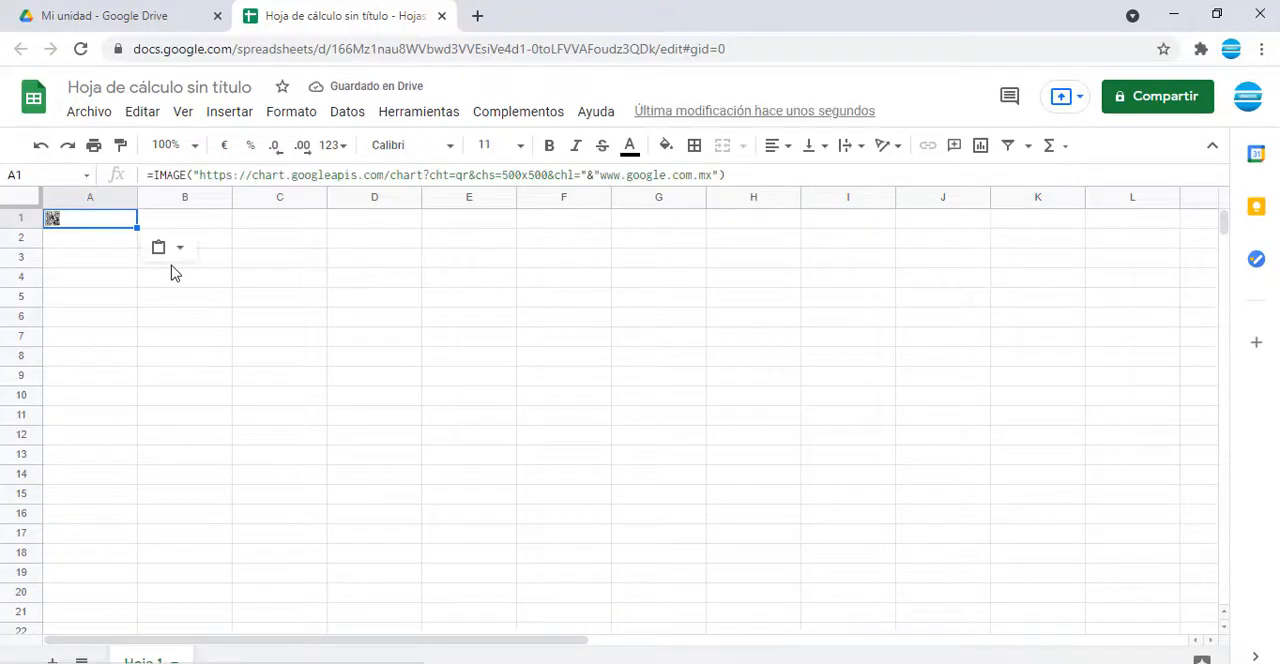
left_click(86, 262)
left_click(163, 220)
left_click(127, 219)
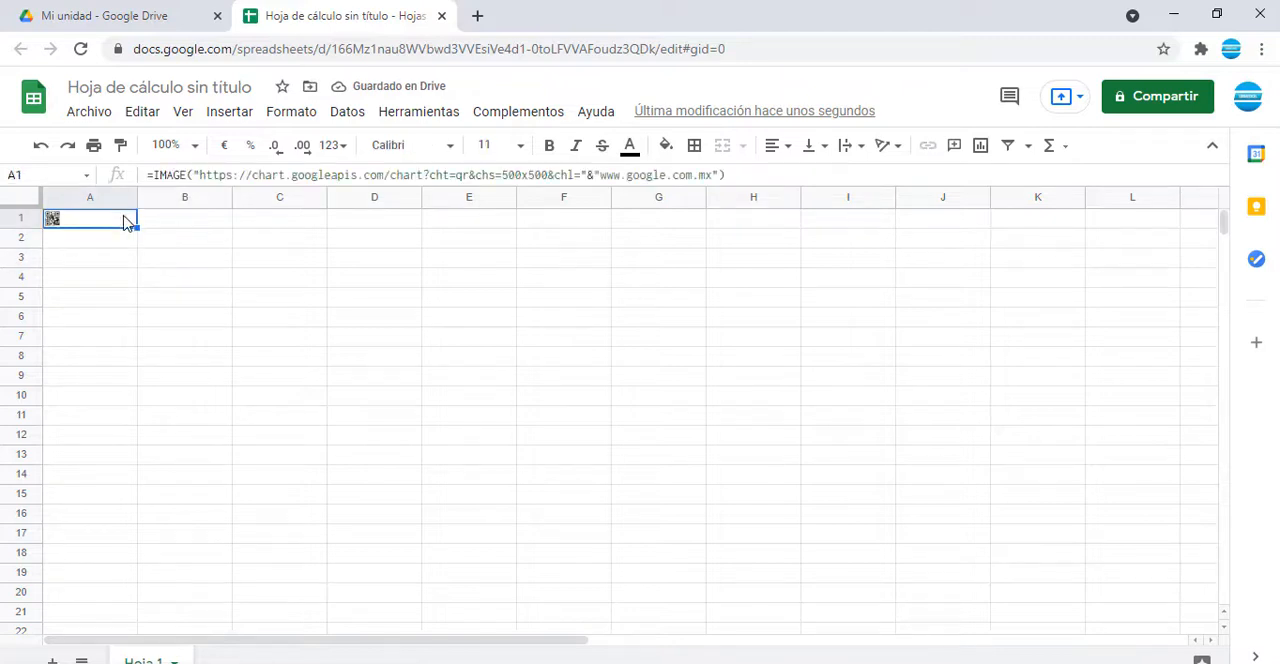
Step: Increase the height of row 1 to several times its default so the QR code in A1 is displayed larger
left_click(108, 236)
left_click(92, 216)
left_click_drag(24, 227, 24, 335)
left_click(182, 301)
left_click(182, 301)
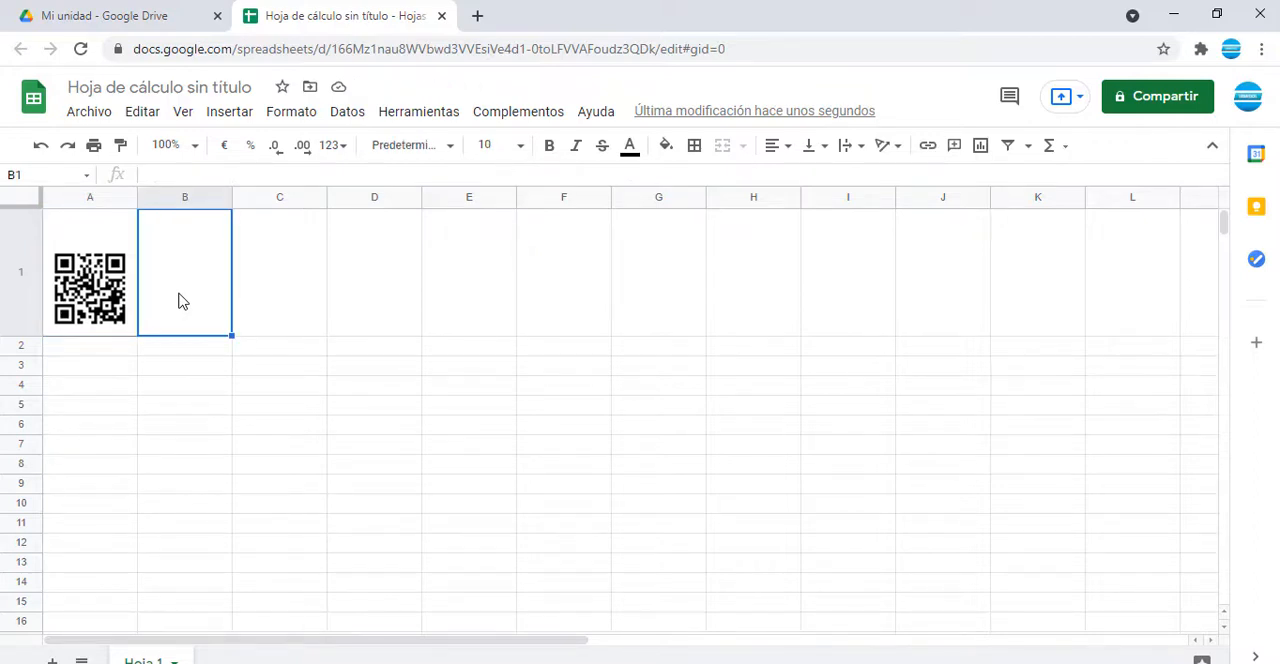
Step: Inspect the IMAGE formula in A1, especially its quoted URL argument, without changing it
key("Left")
key("F2")
key("Escape")
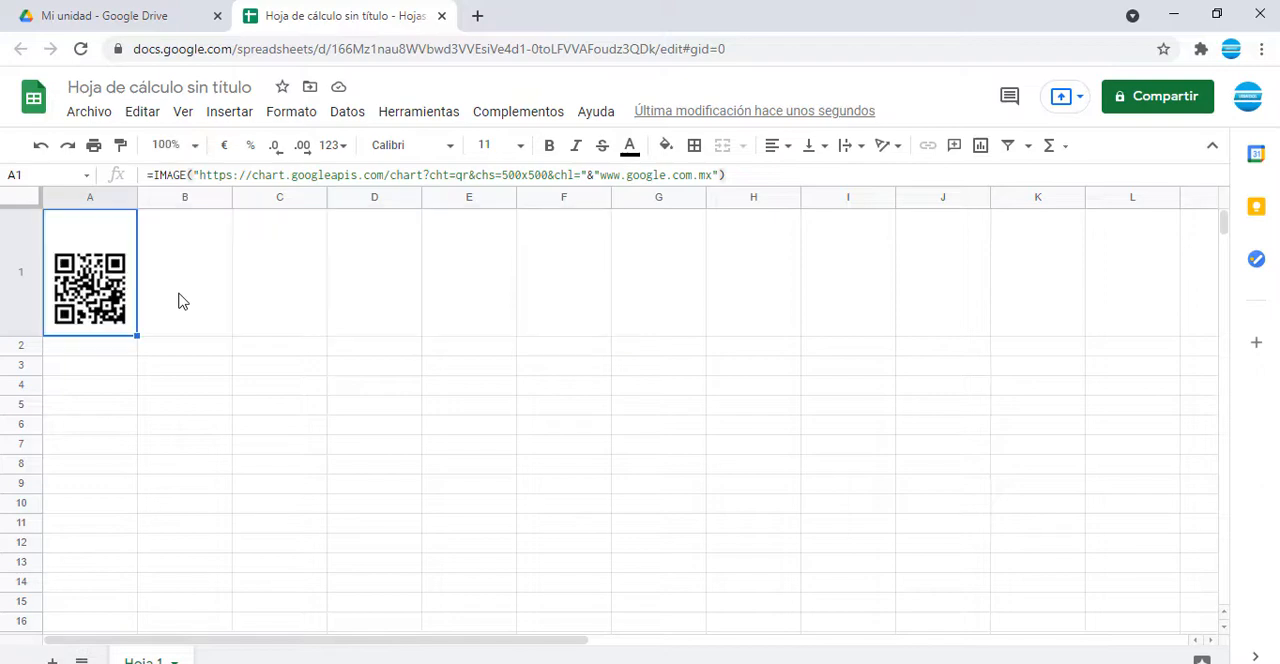
left_click_drag(751, 174, 625, 175)
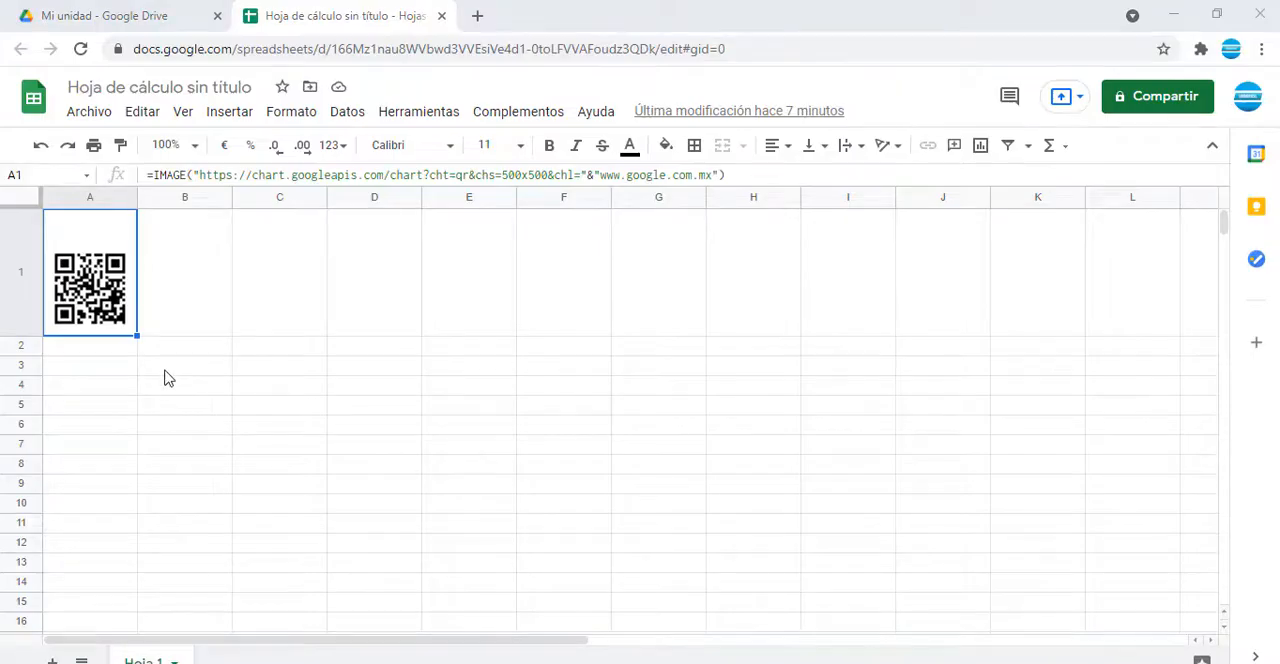
left_click(189, 365)
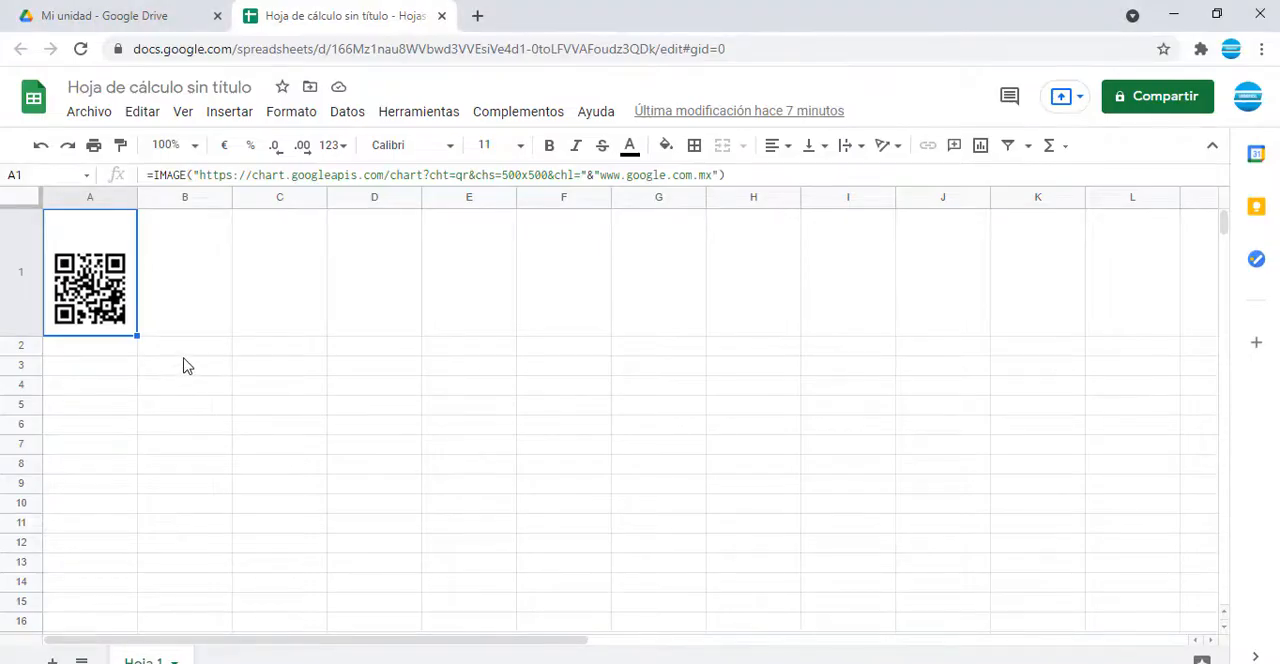
left_click(97, 320)
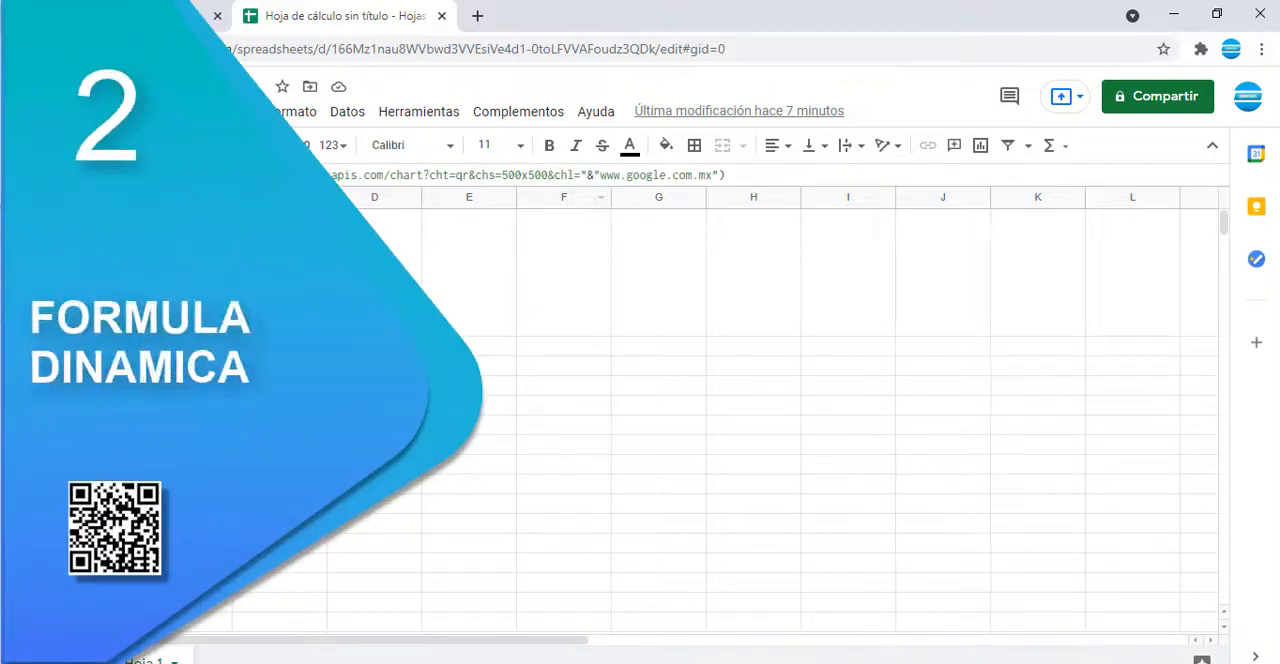
left_click(597, 176)
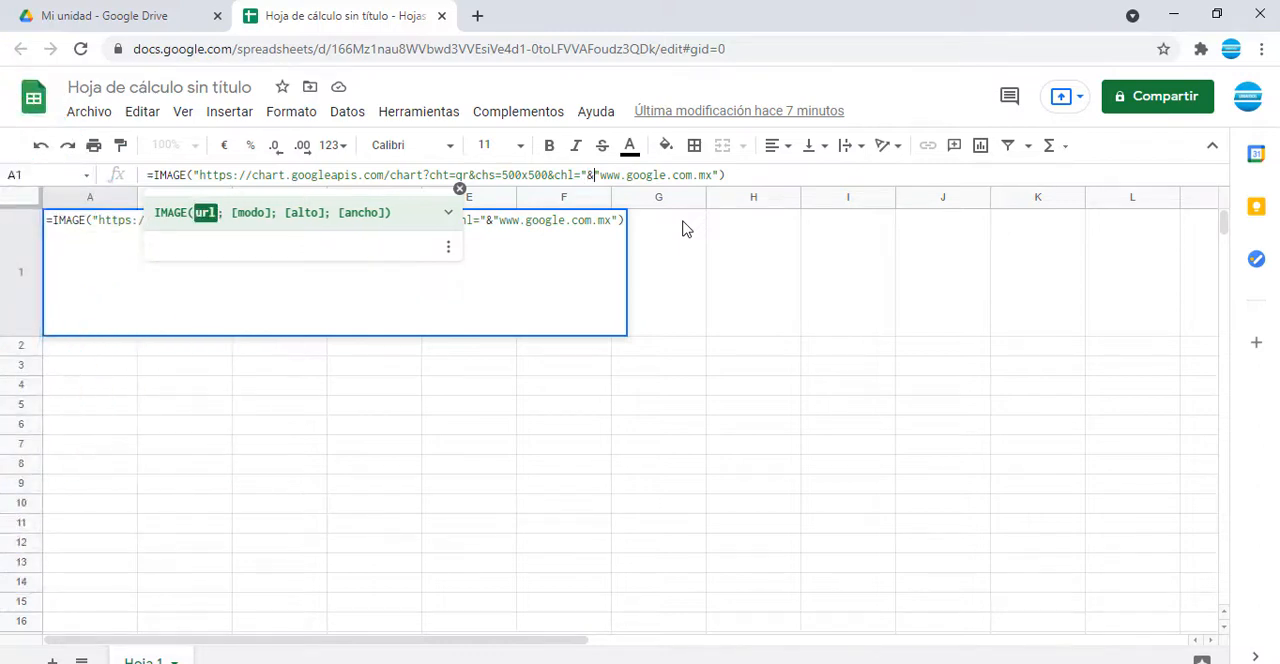
key("shift+Right")
key("shift+Right")
key("shift+Right")
key("shift+Right")
key("shift+Right")
key("shift+Right")
key("shift+Right")
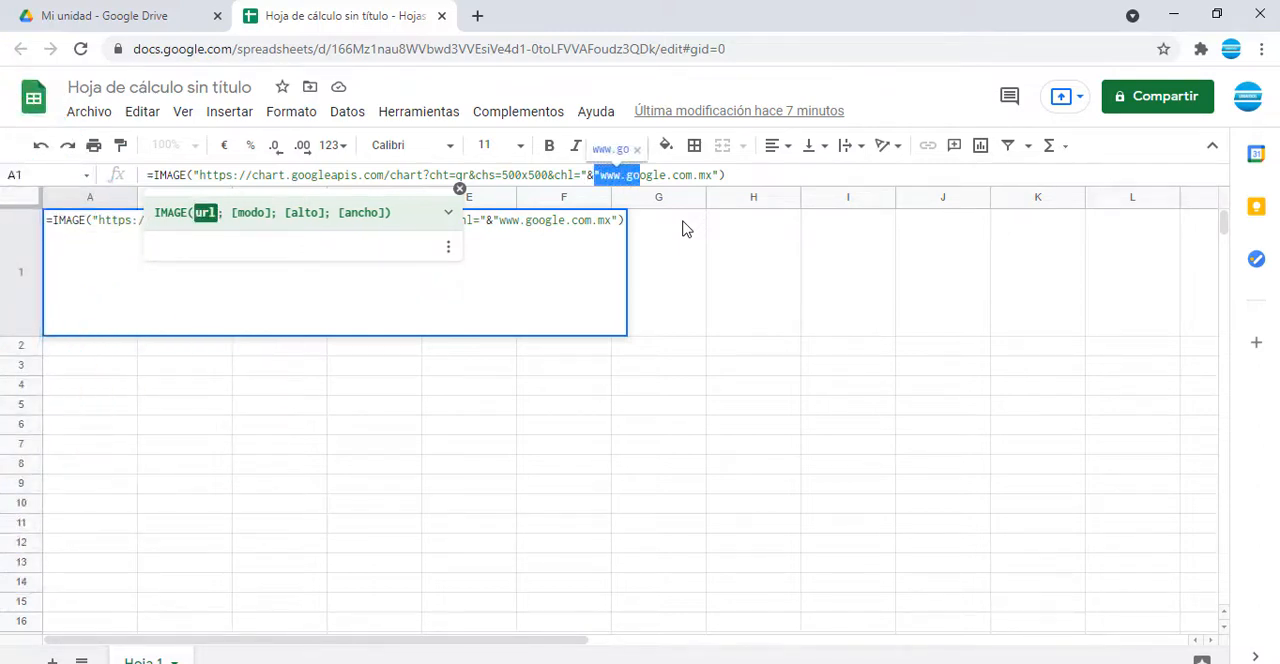
key("shift+Right")
key("shift+Right")
key("shift+Right")
key("shift+Right")
key("shift+Right")
key("shift+Right")
key("shift+Right")
key("shift+Right")
key("shift+Right")
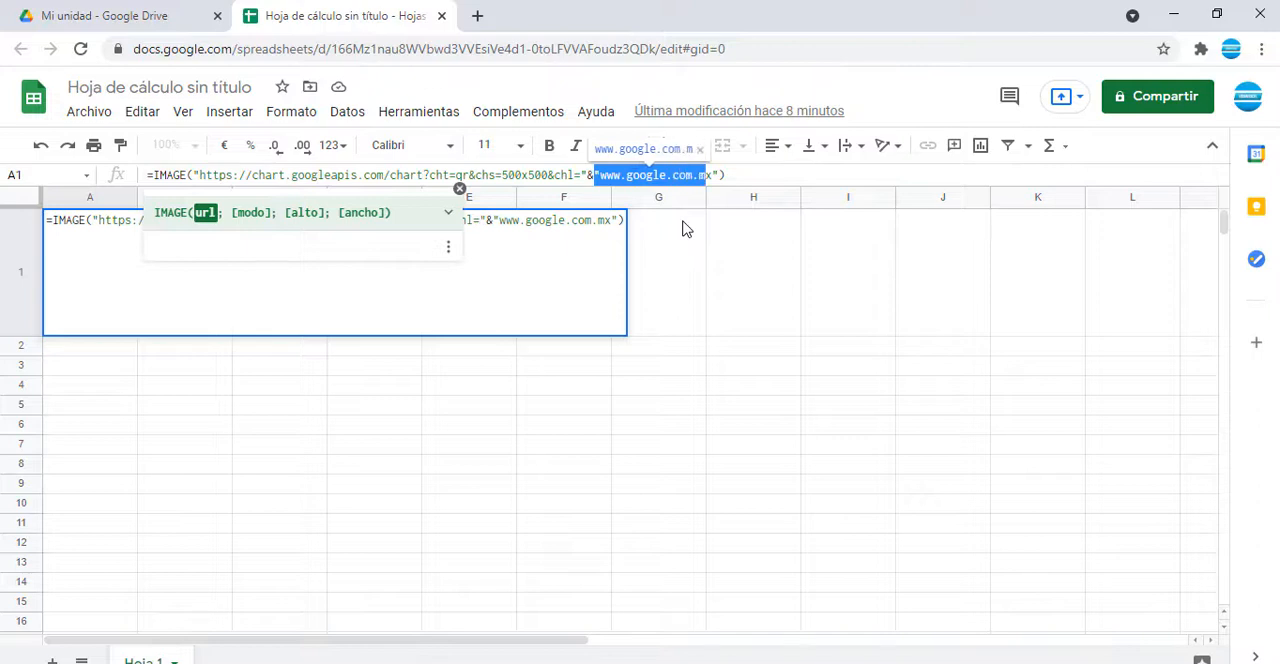
key("shift+Right")
key("shift+Right")
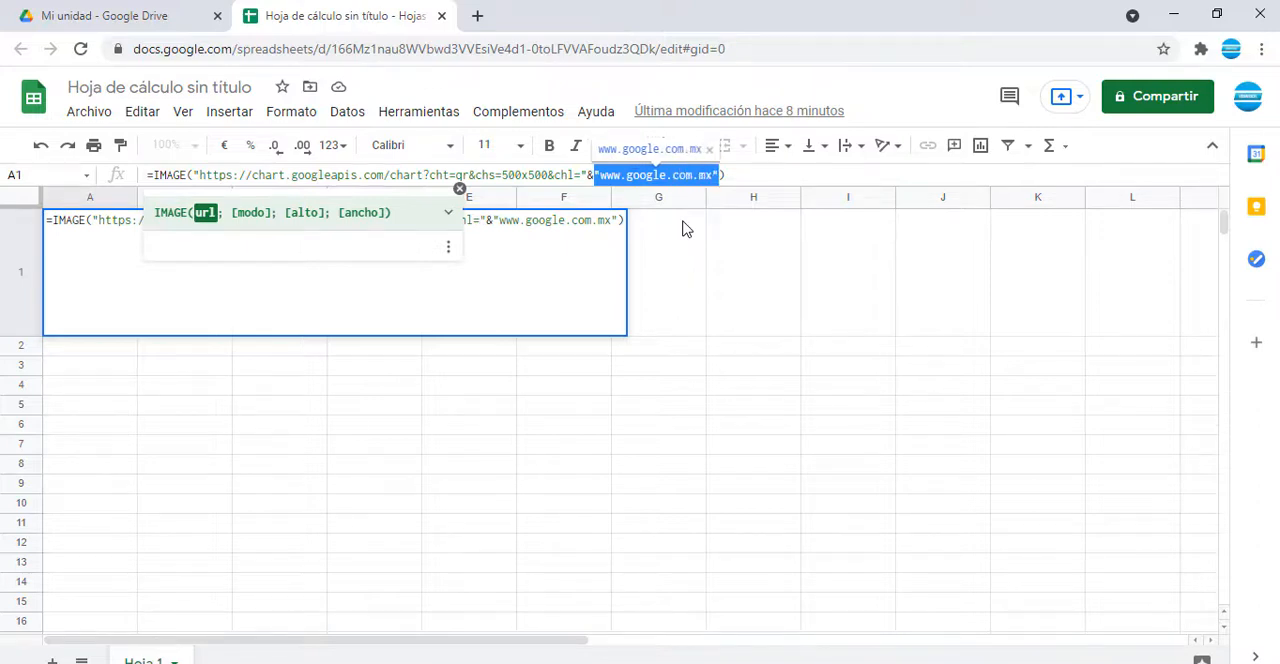
key("BackSpace")
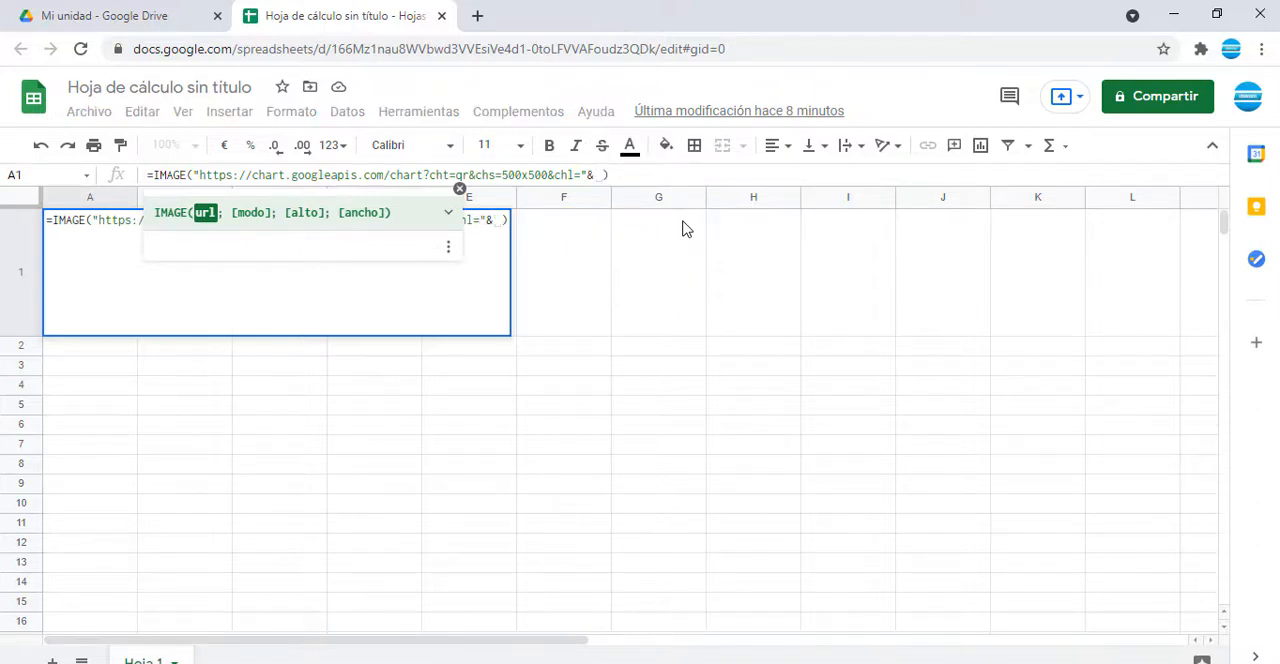
type("B")
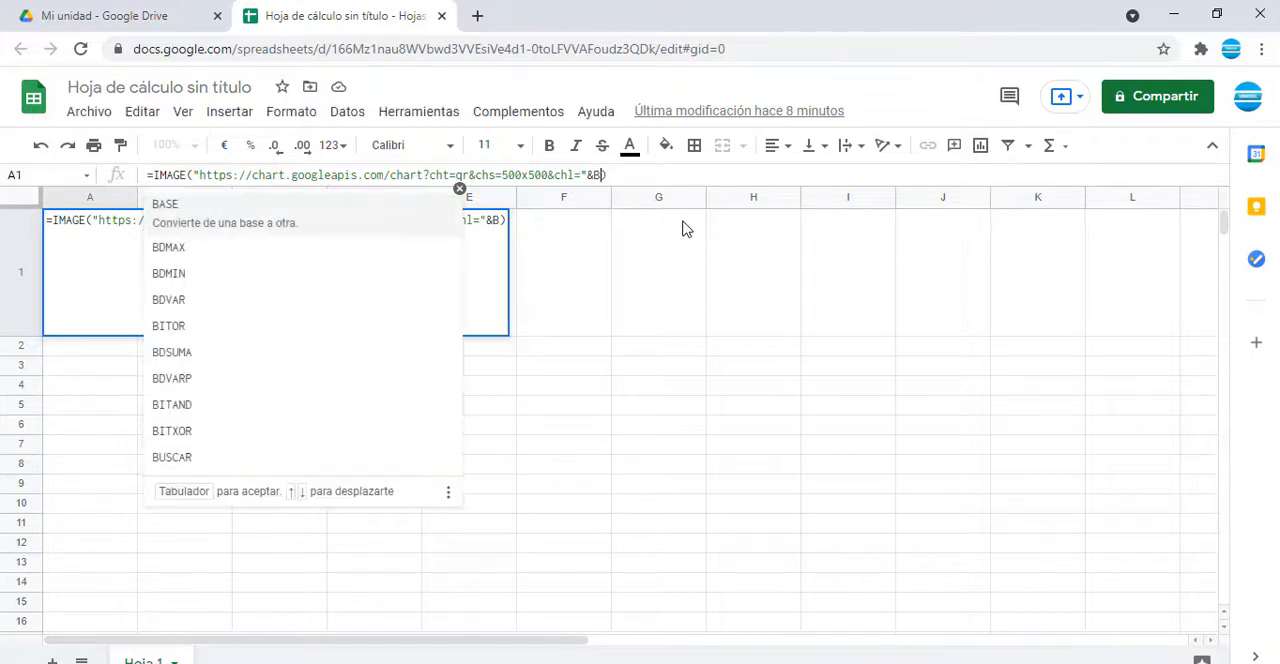
type("1")
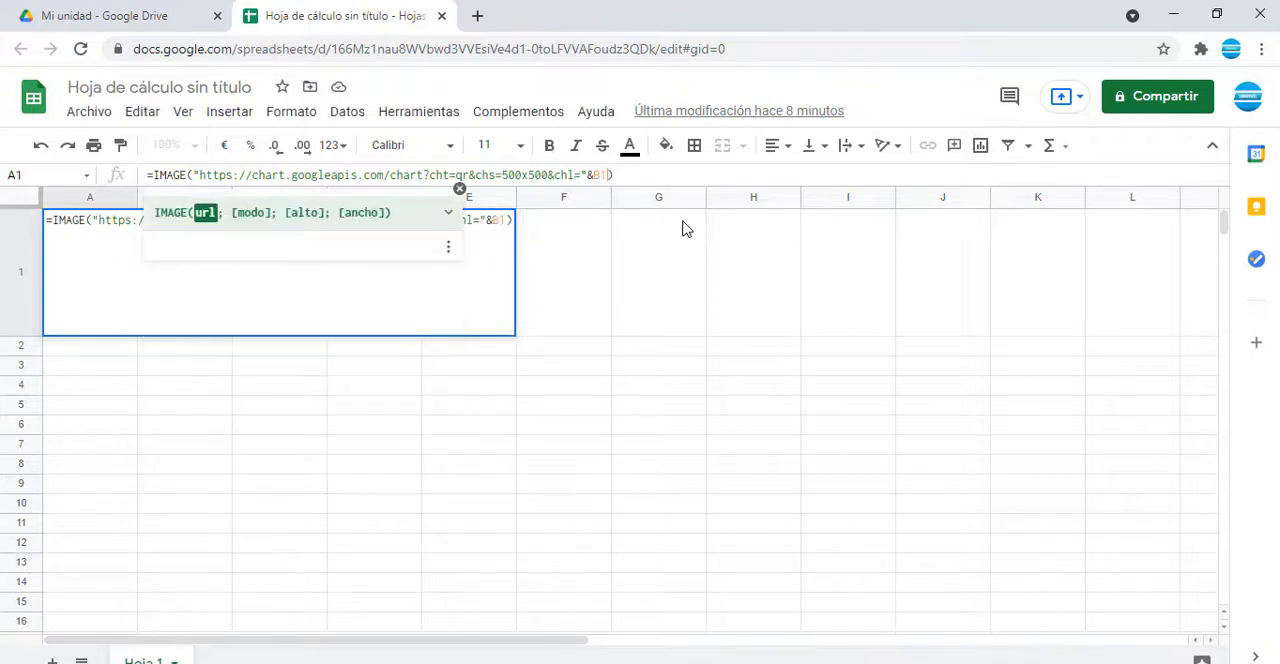
key("Return")
key("Up")
key("Right")
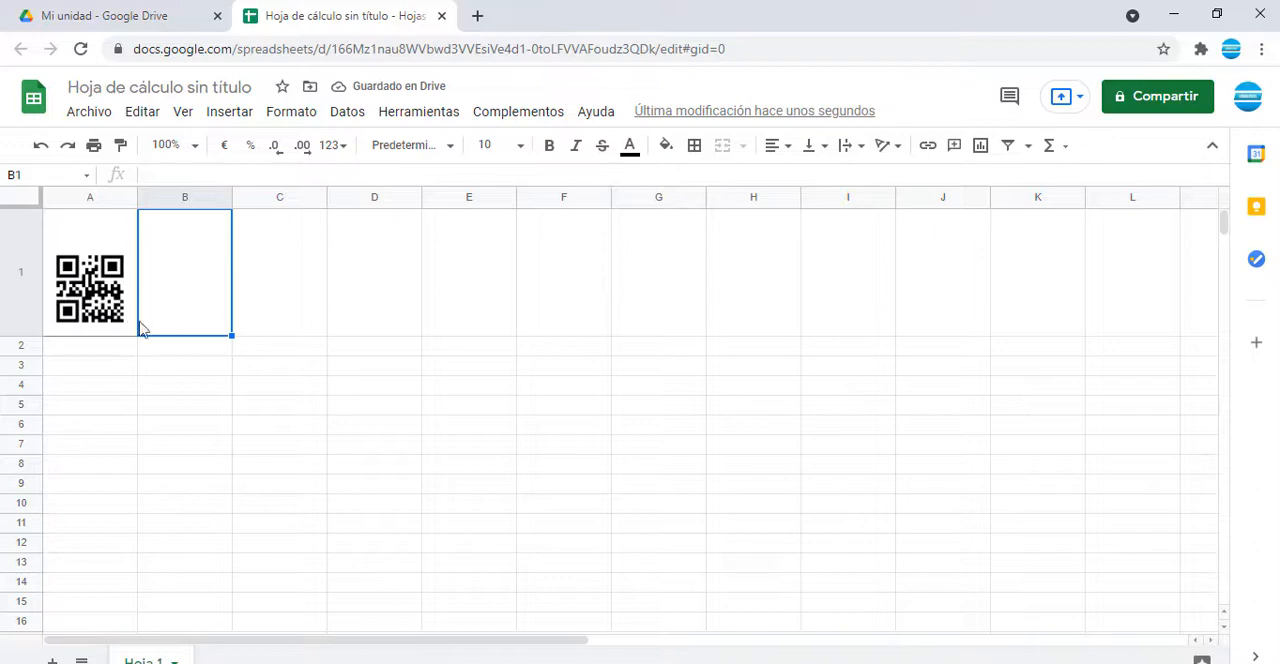
right_click(195, 306)
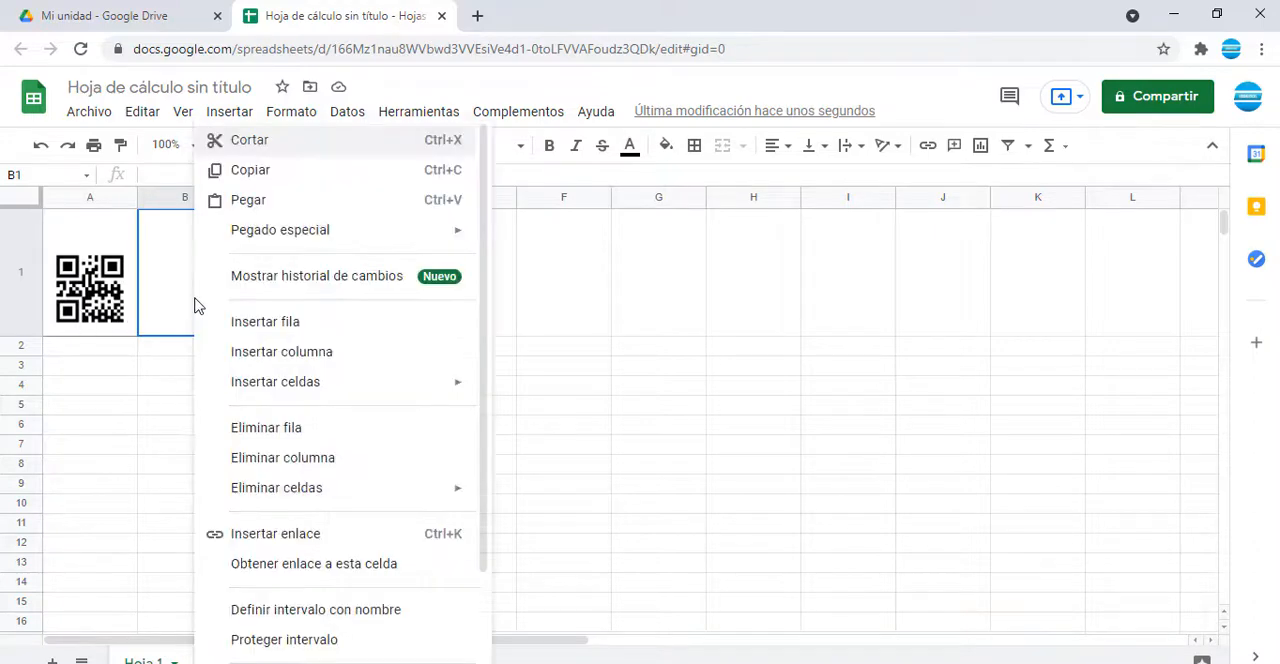
left_click(240, 197)
left_click_drag(233, 204, 327, 204)
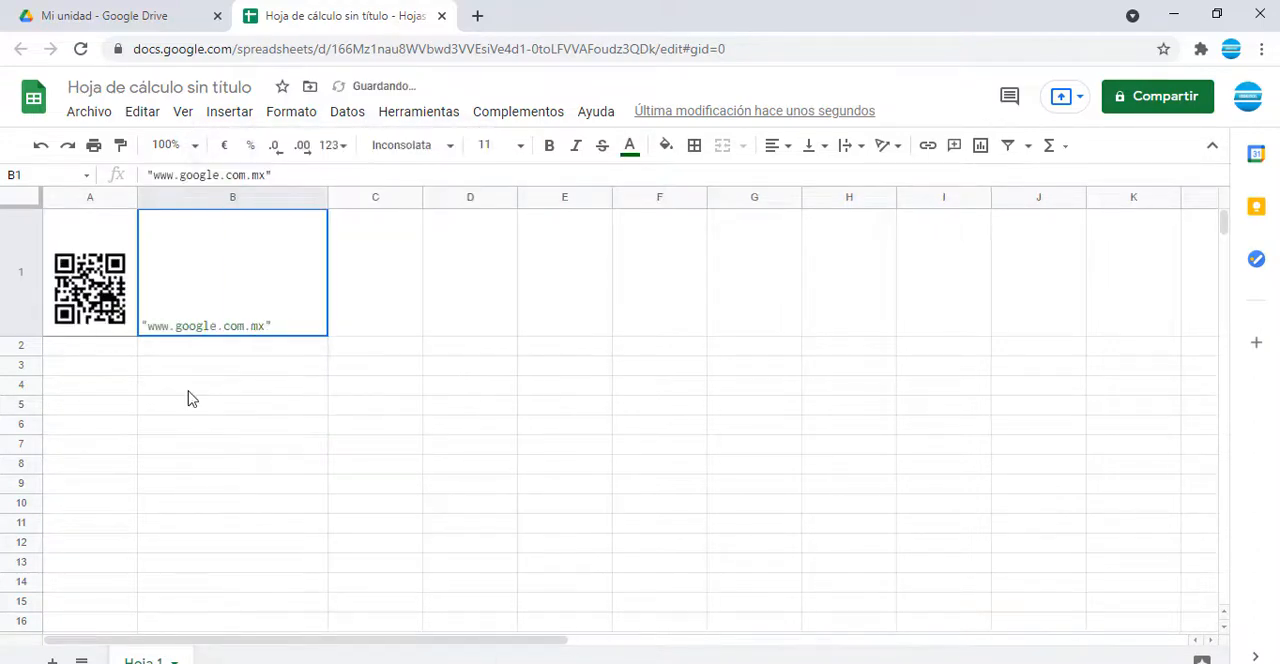
left_click(189, 394)
left_click(222, 300)
key("Left")
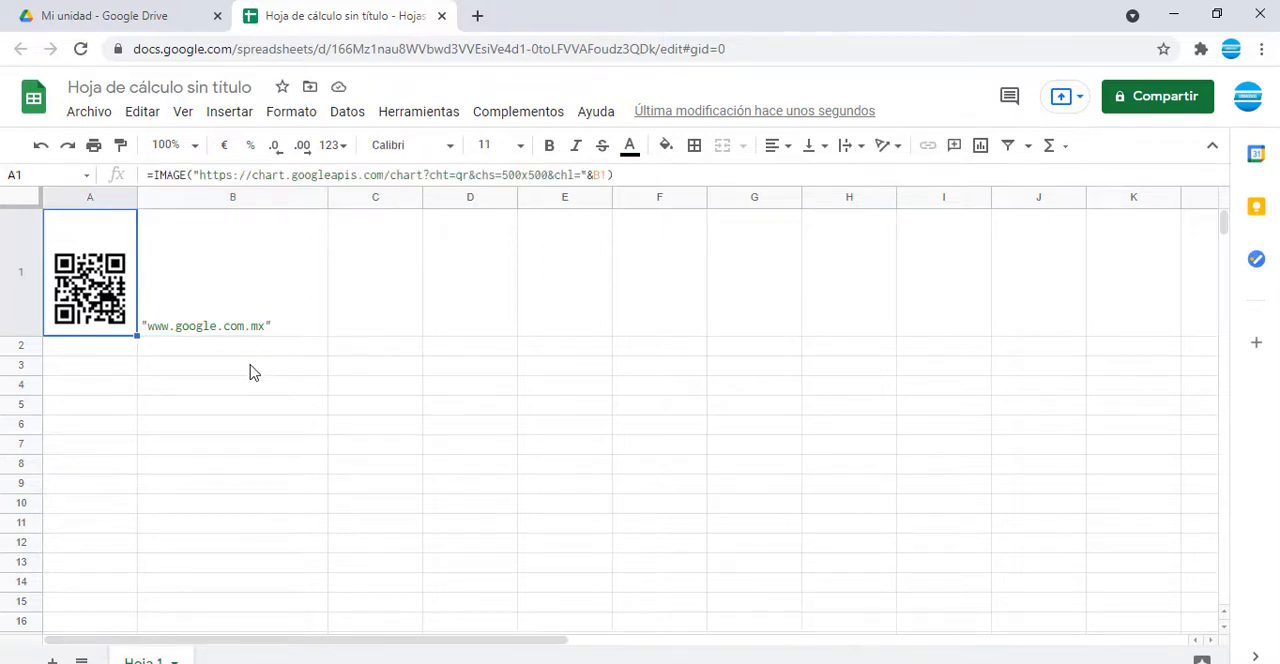
key("Right")
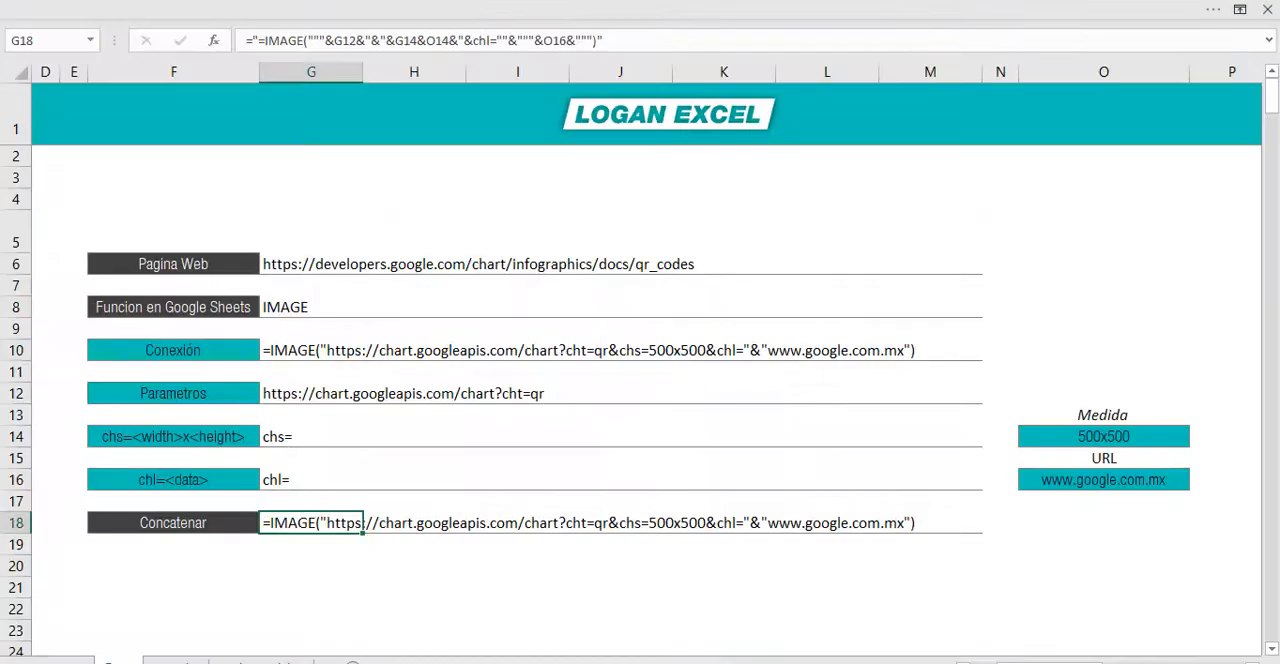
Step: Switch to the Excel workbook and copy the example links in C6:C10 of the Convertir en Codigo column
left_click(166, 556)
key("Left")
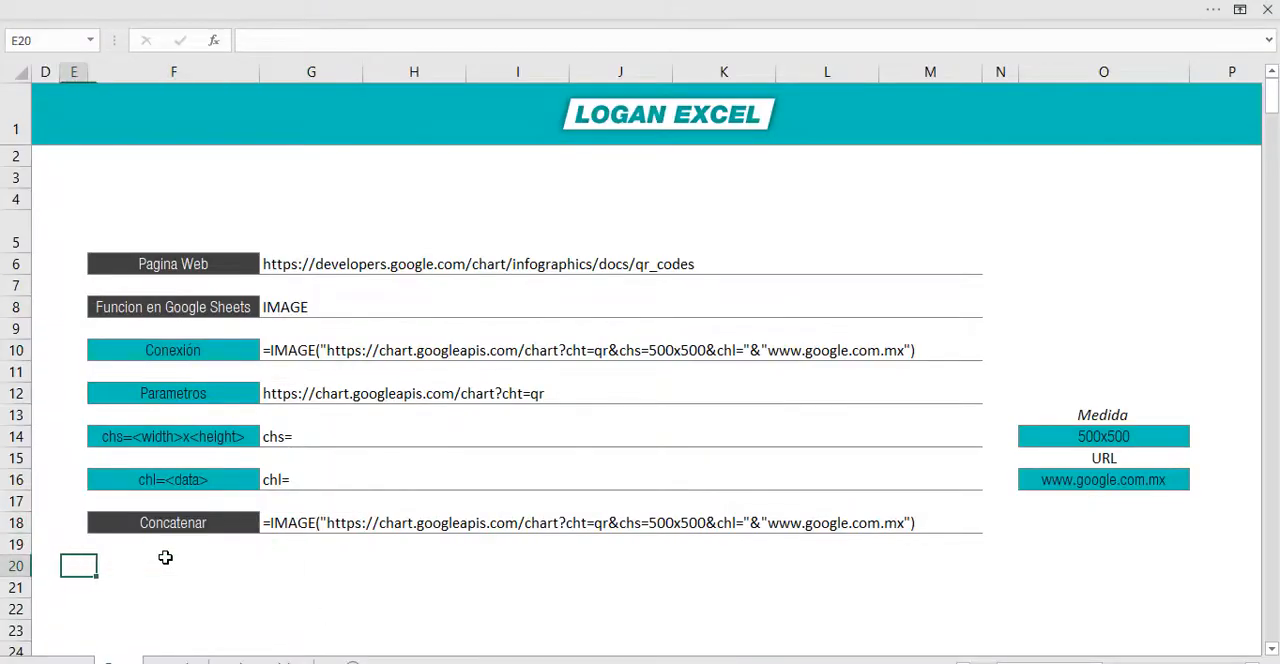
key("Left")
key("Left")
key("Left")
key("Left")
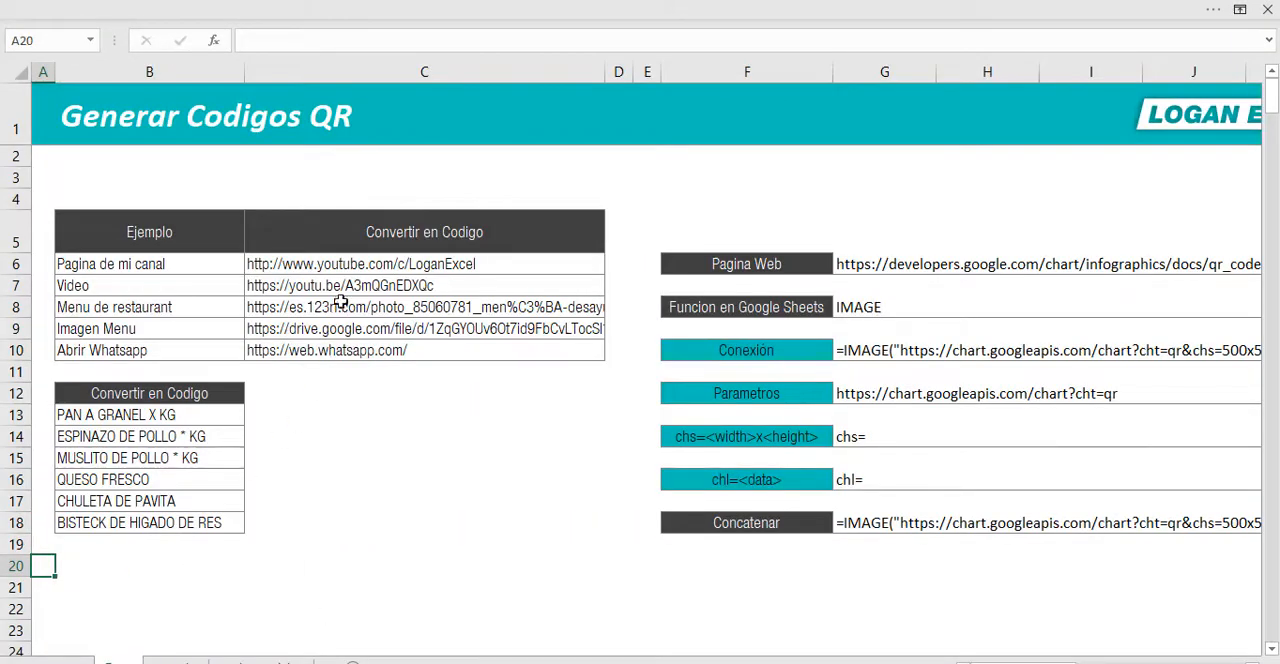
left_click_drag(330, 262, 327, 352)
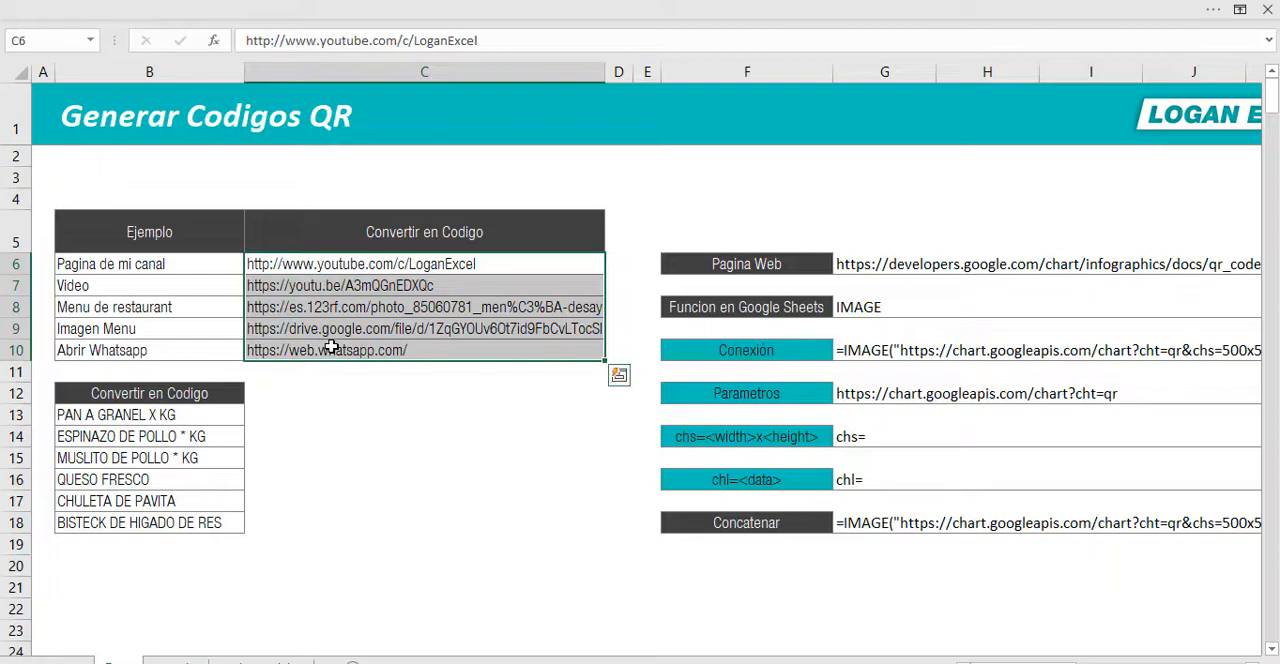
key("ctrl+c")
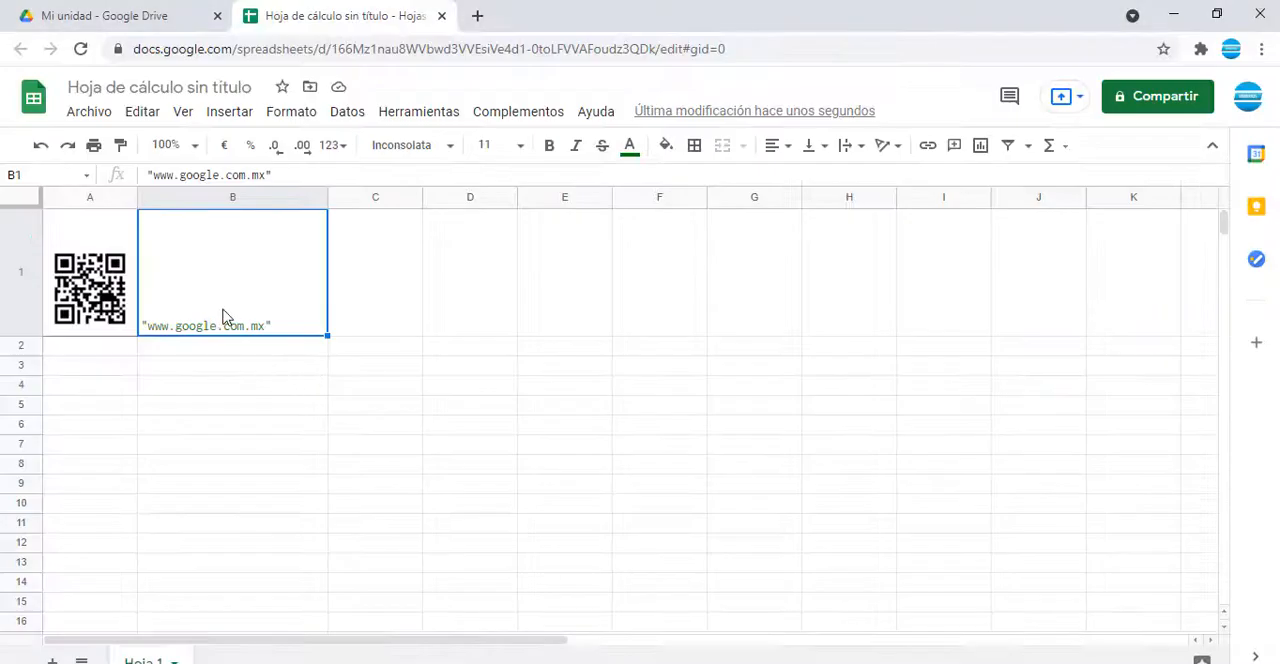
Step: Switch to Google Sheets, paste the copied links from B1 downward and widen column B to fit the longest link
right_click(224, 317)
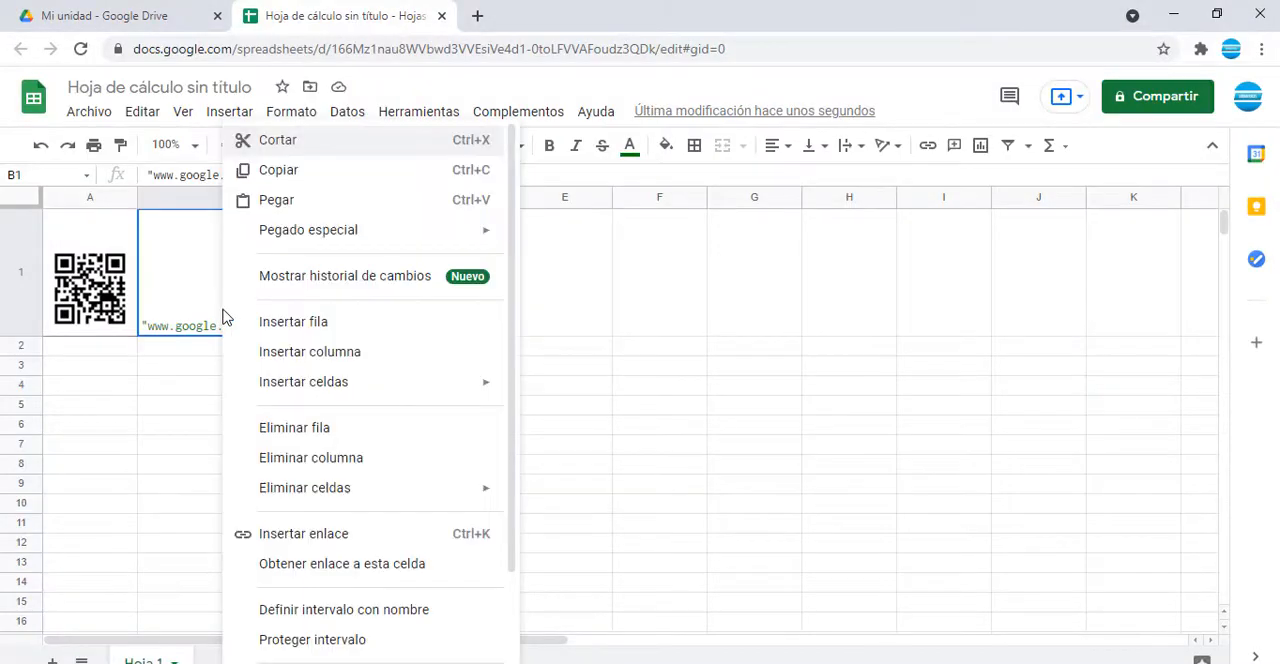
left_click(274, 206)
left_click_drag(328, 197, 1057, 229)
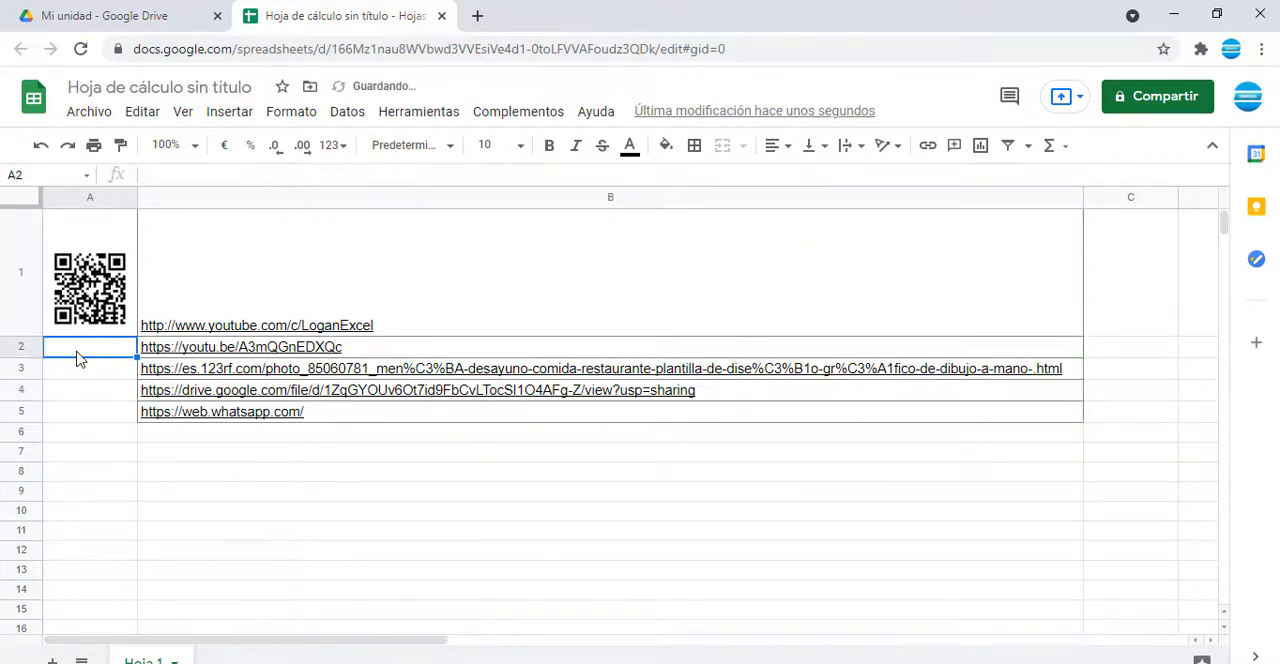
Step: Copy the IMAGE formula from A1 into A2:A5 and check the cell references in the copies
key("Up")
key("Return")
key("Escape")
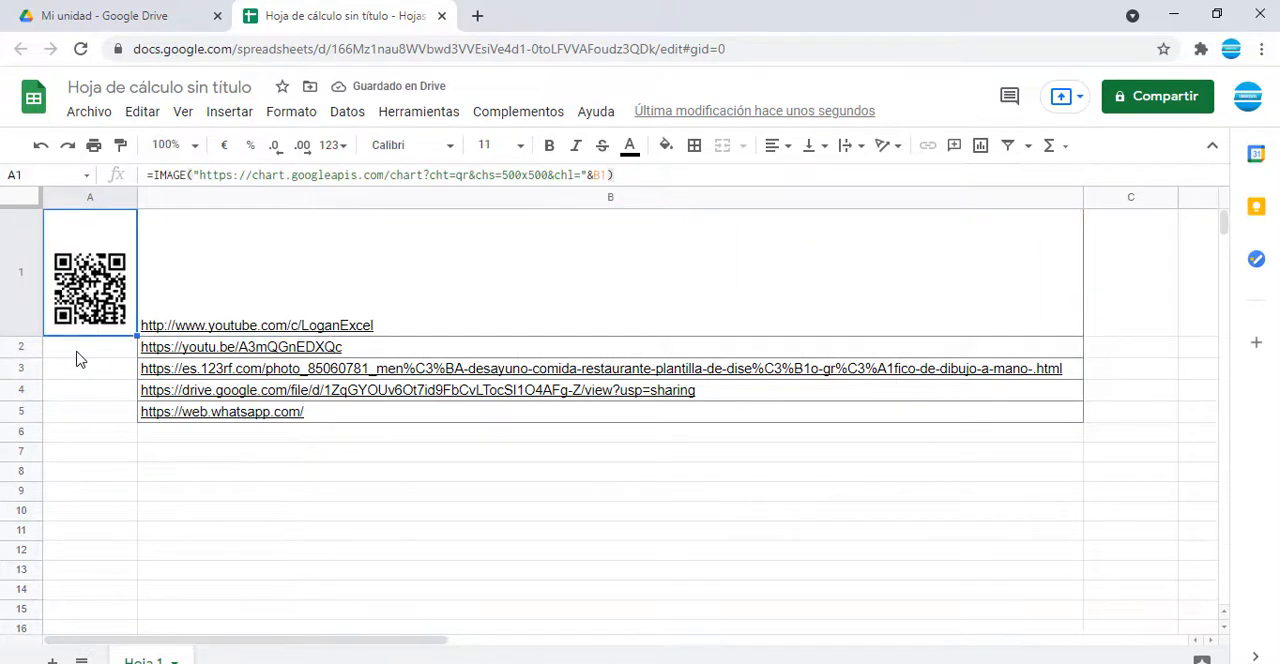
key("Return")
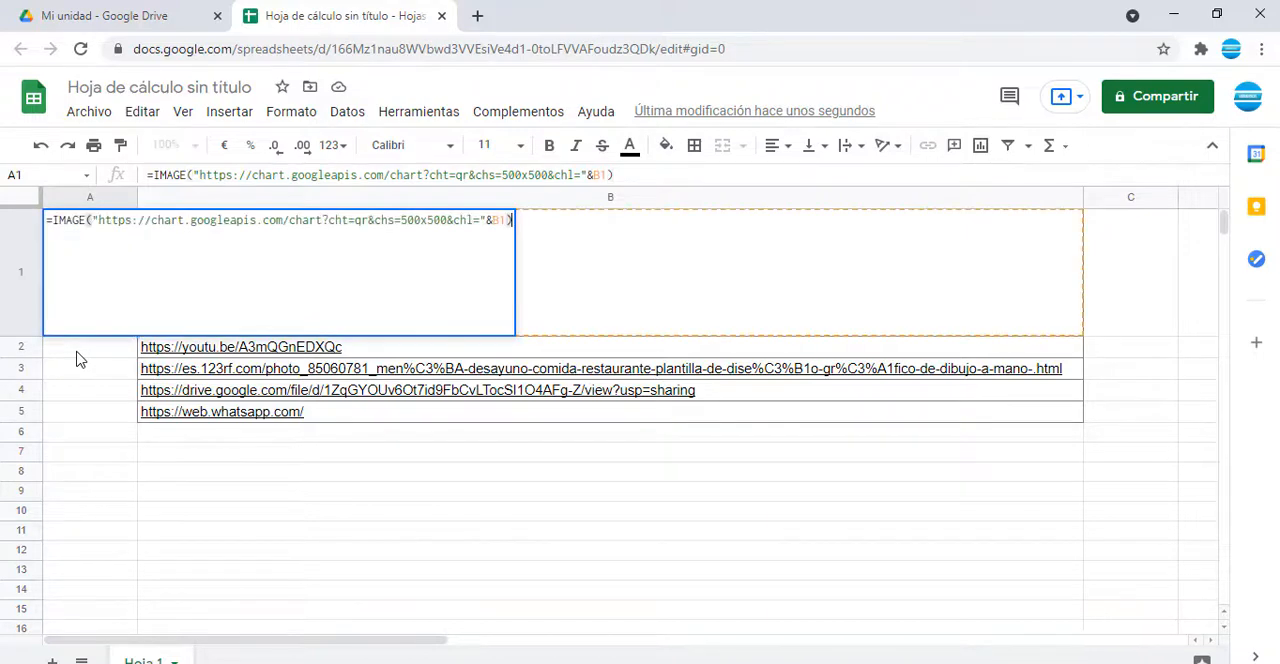
key("Escape")
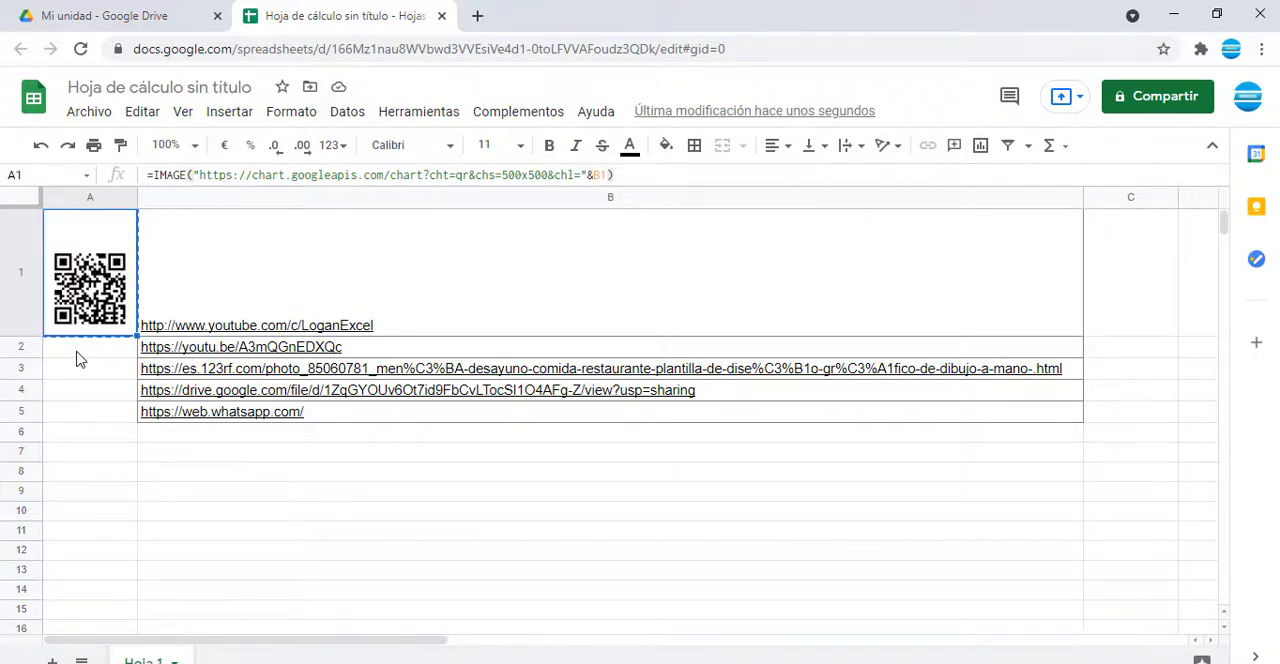
key("Down")
key("shift+Down")
key("shift+Down")
key("shift+Down")
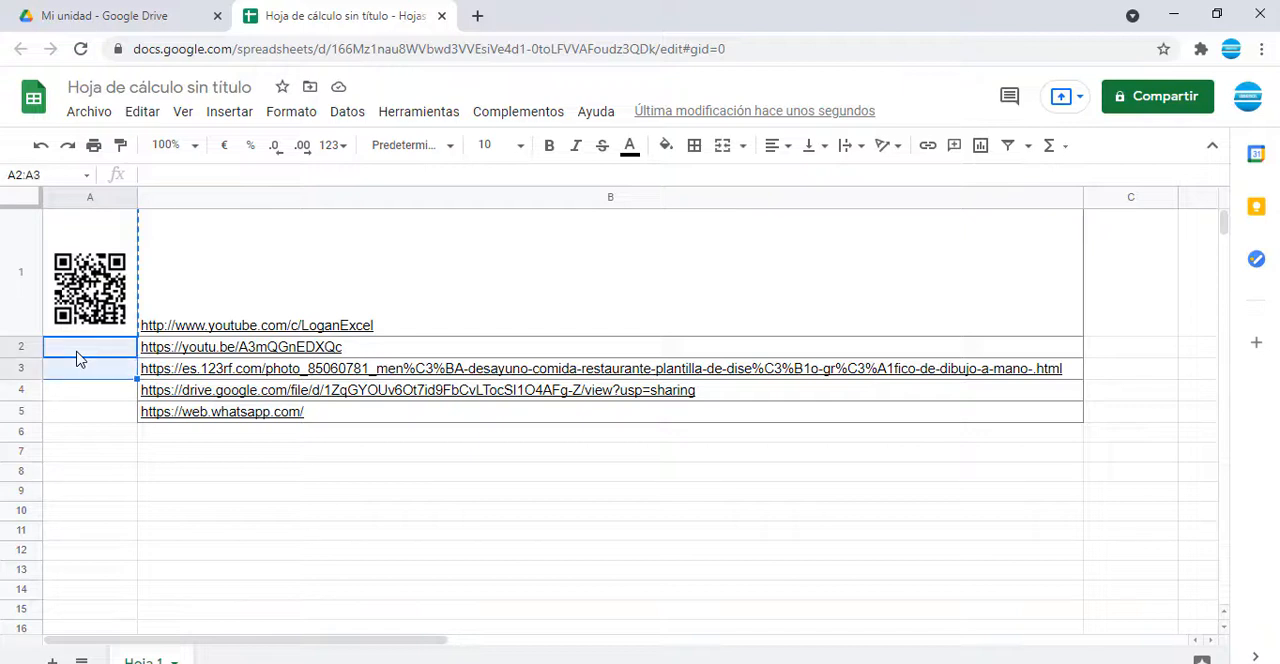
key("ctrl+v")
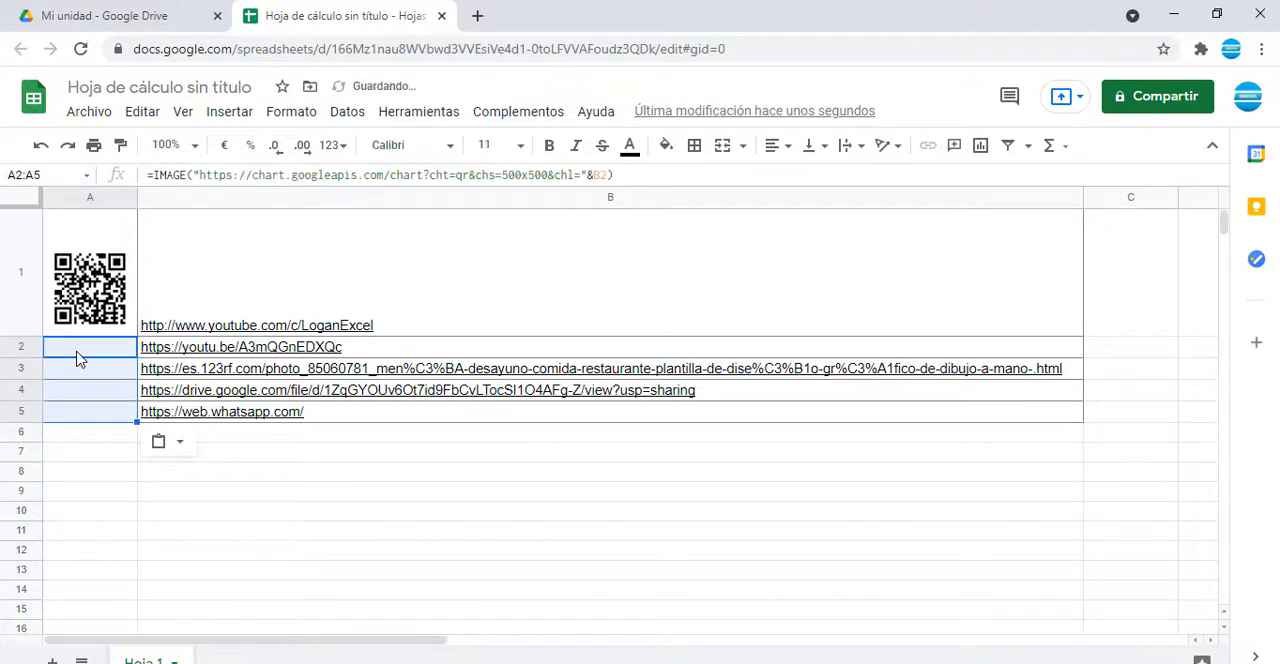
left_click(77, 353)
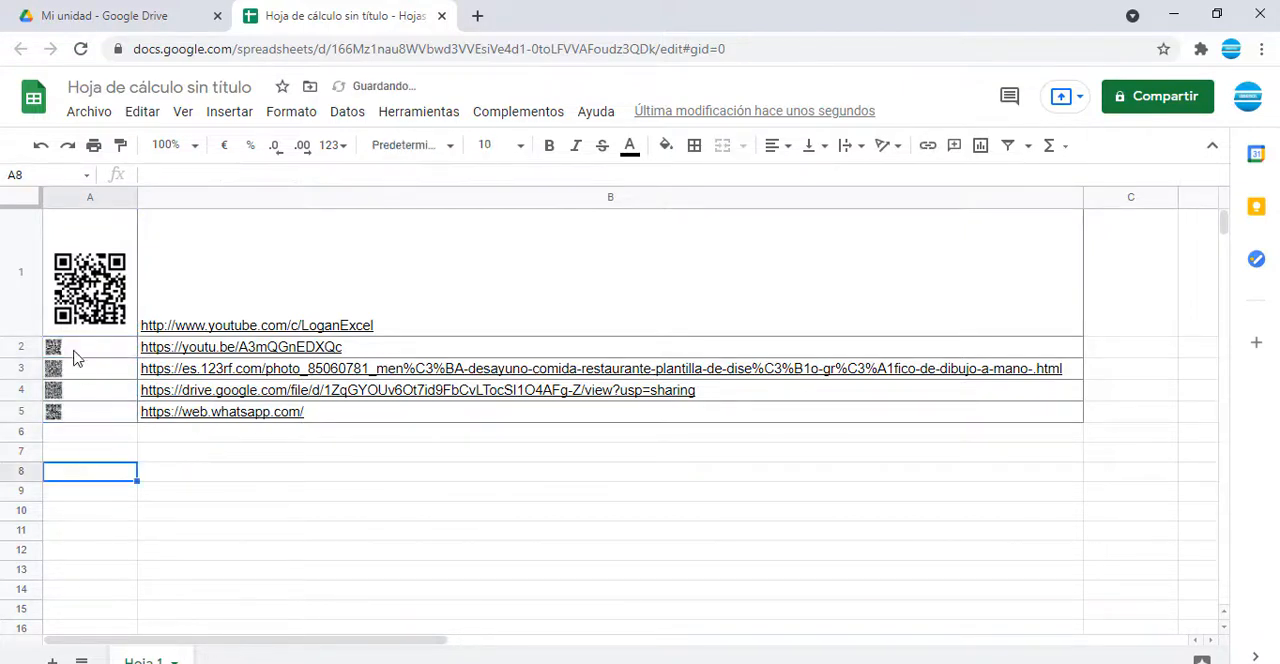
left_click(79, 376)
left_click(87, 392)
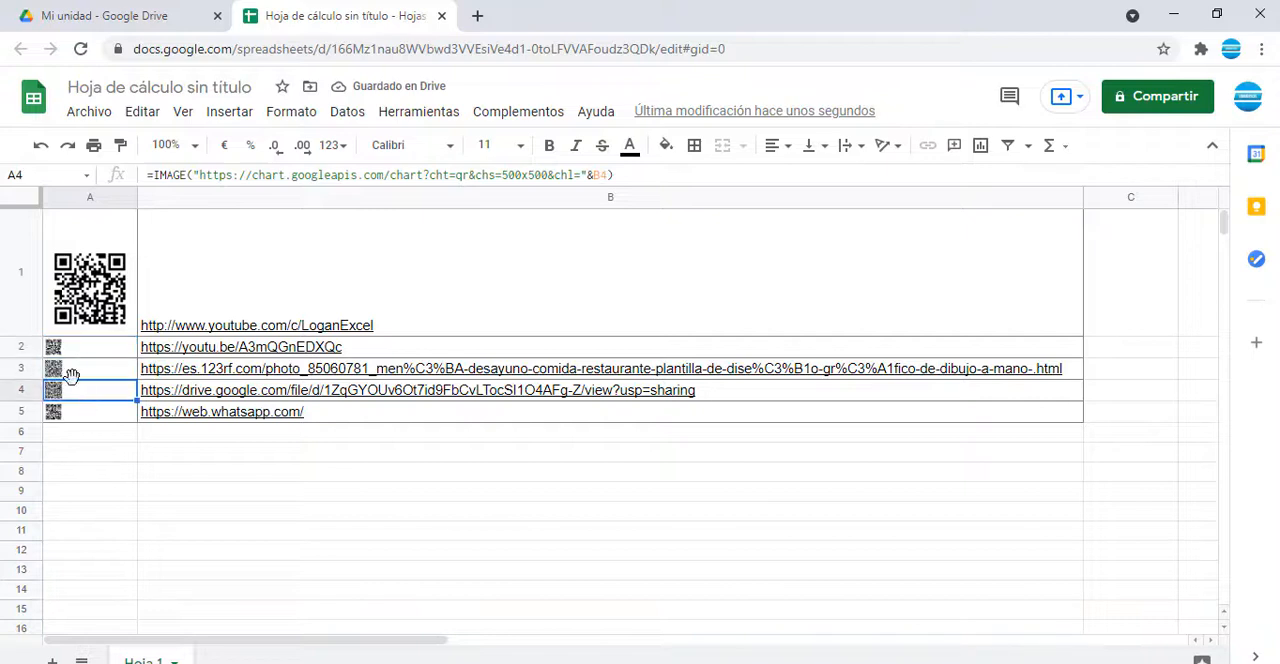
Step: Select the whole sheet and resize all rows to one uniform height, about as tall as column A is wide
left_click(22, 306)
left_click_drag(17, 308, 26, 346)
left_click(22, 199)
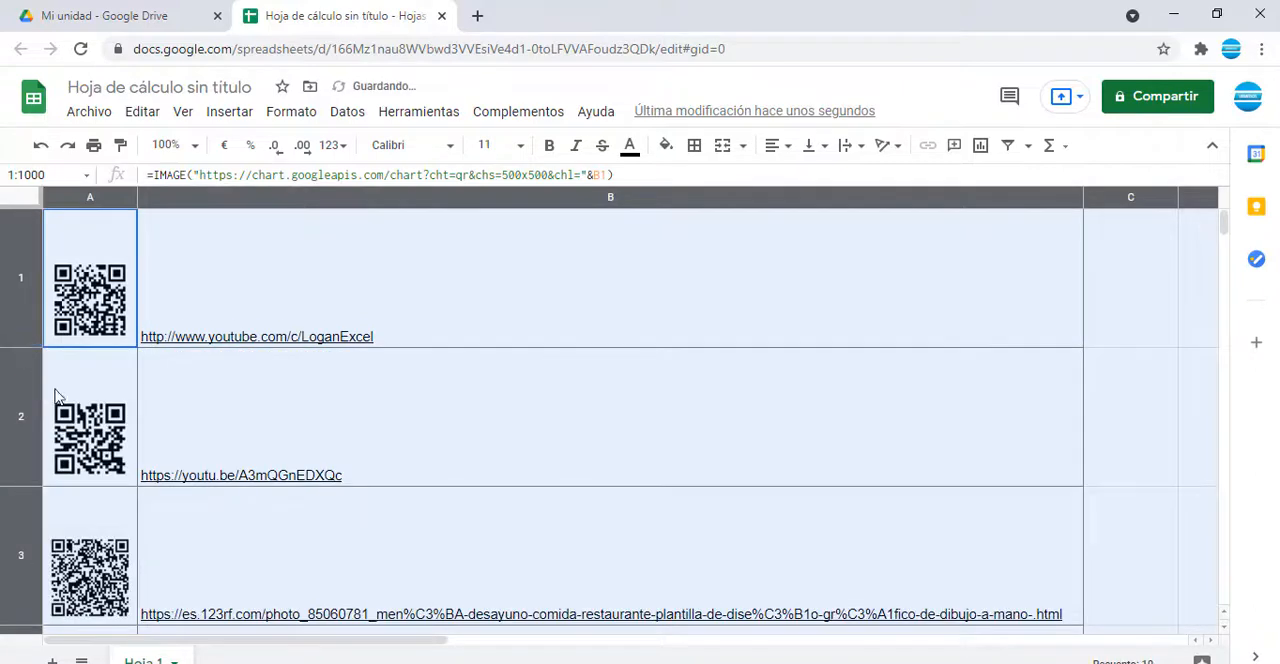
double_click(22, 348)
left_click(88, 352)
left_click(90, 264)
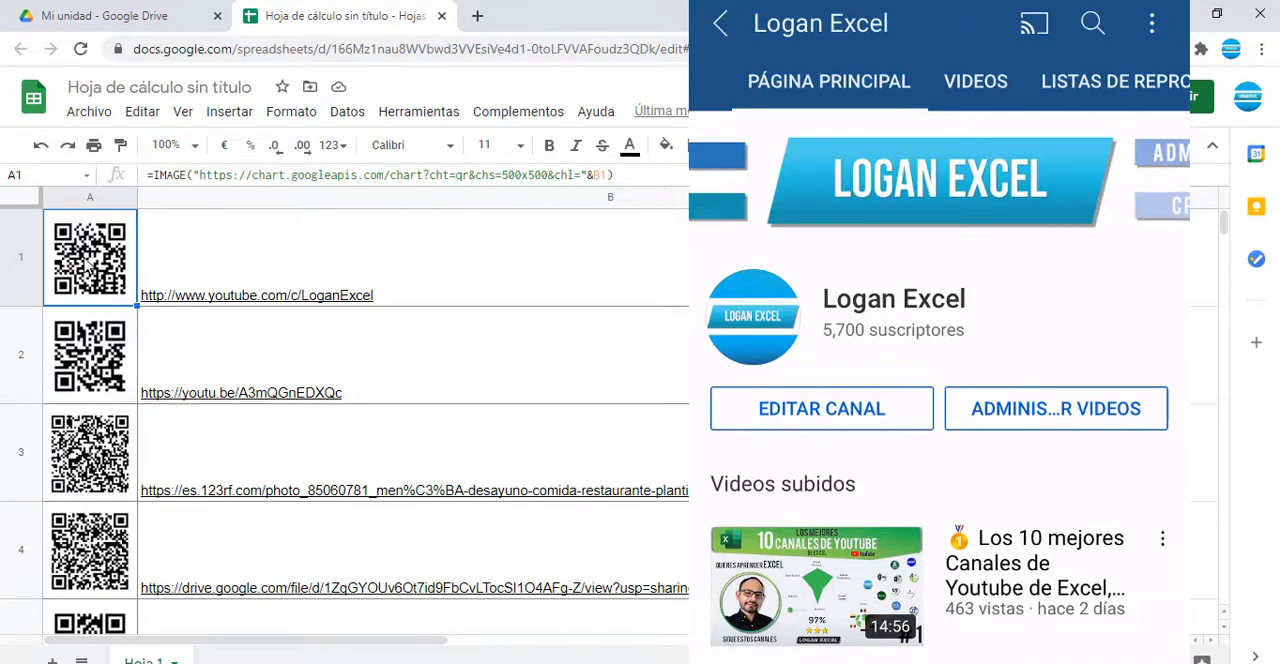
left_click(93, 372)
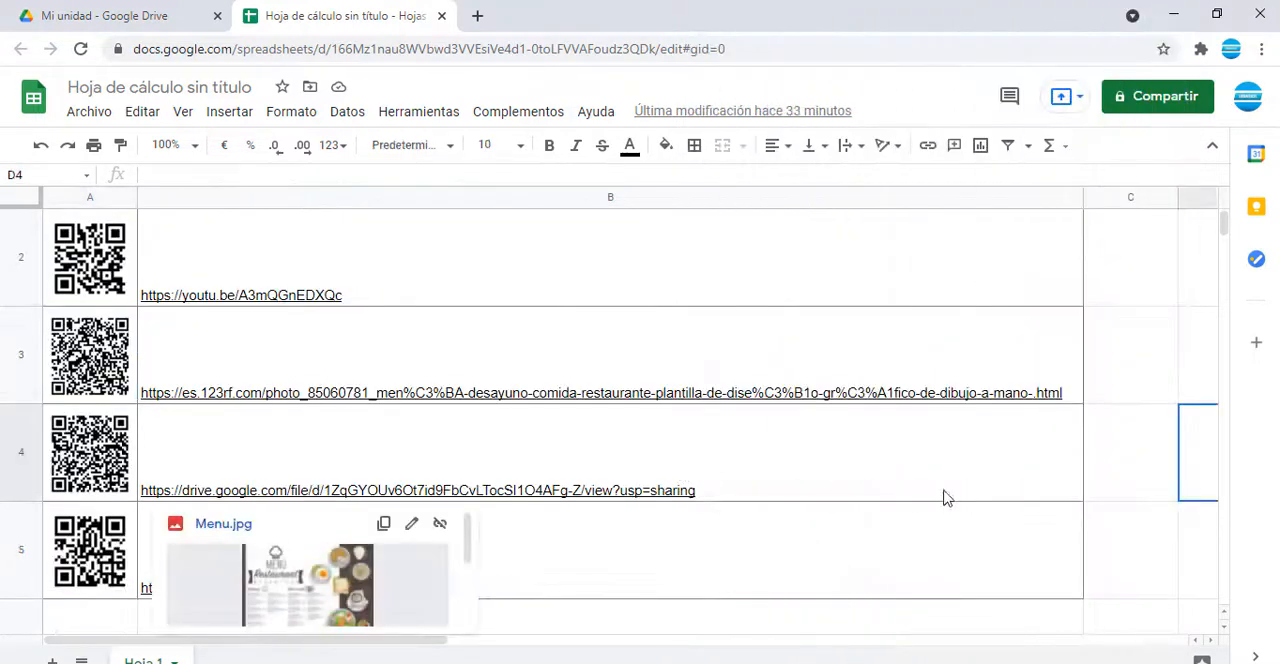
Step: Download the spreadsheet in the format Página web (.html, comprimida)
left_click(1124, 462)
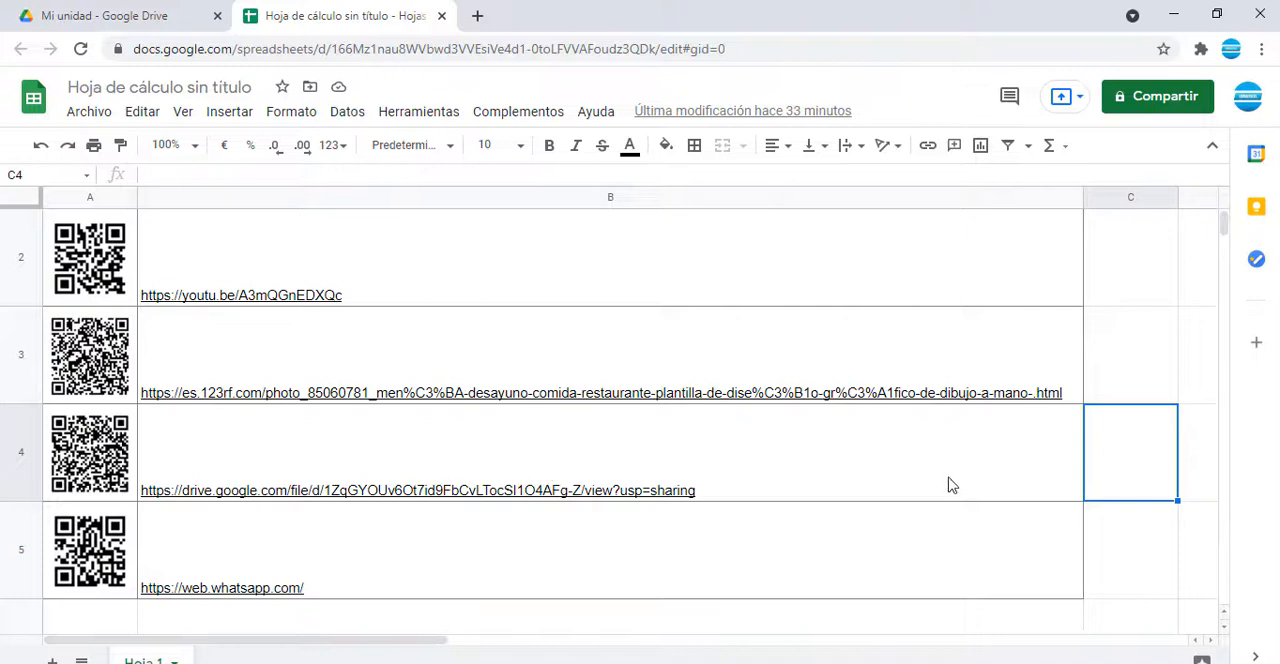
scroll(307, 420, "up", 1)
mouse_move(496, 246)
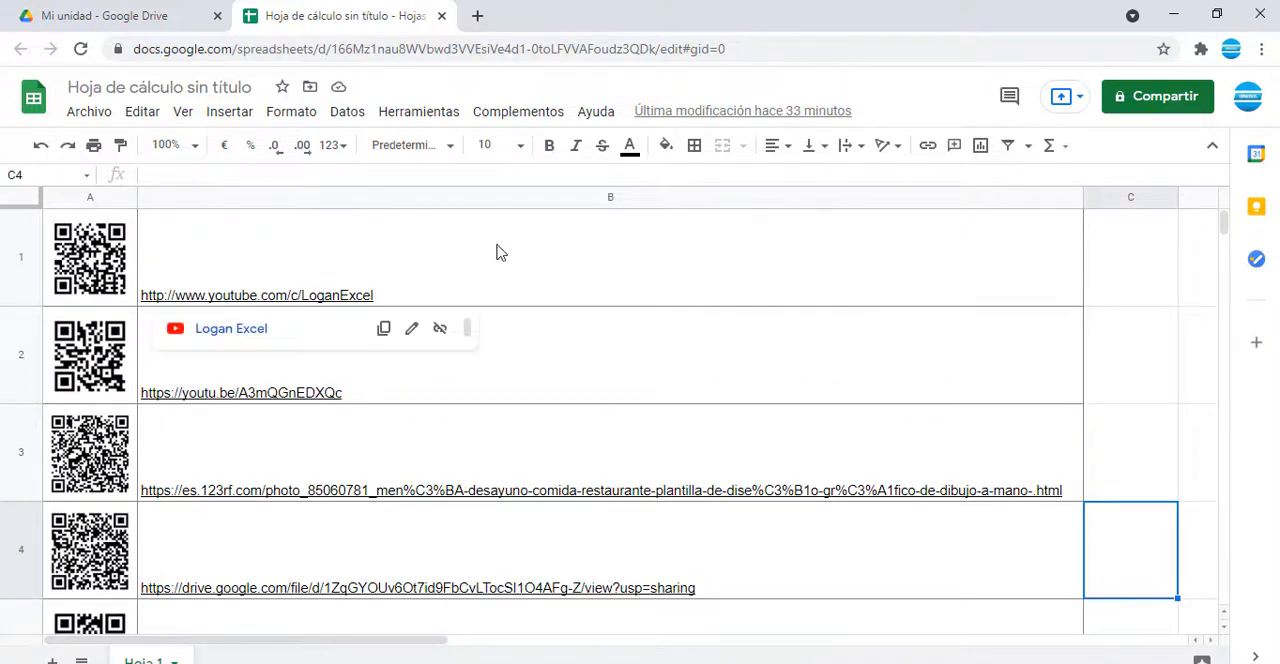
left_click(1110, 280)
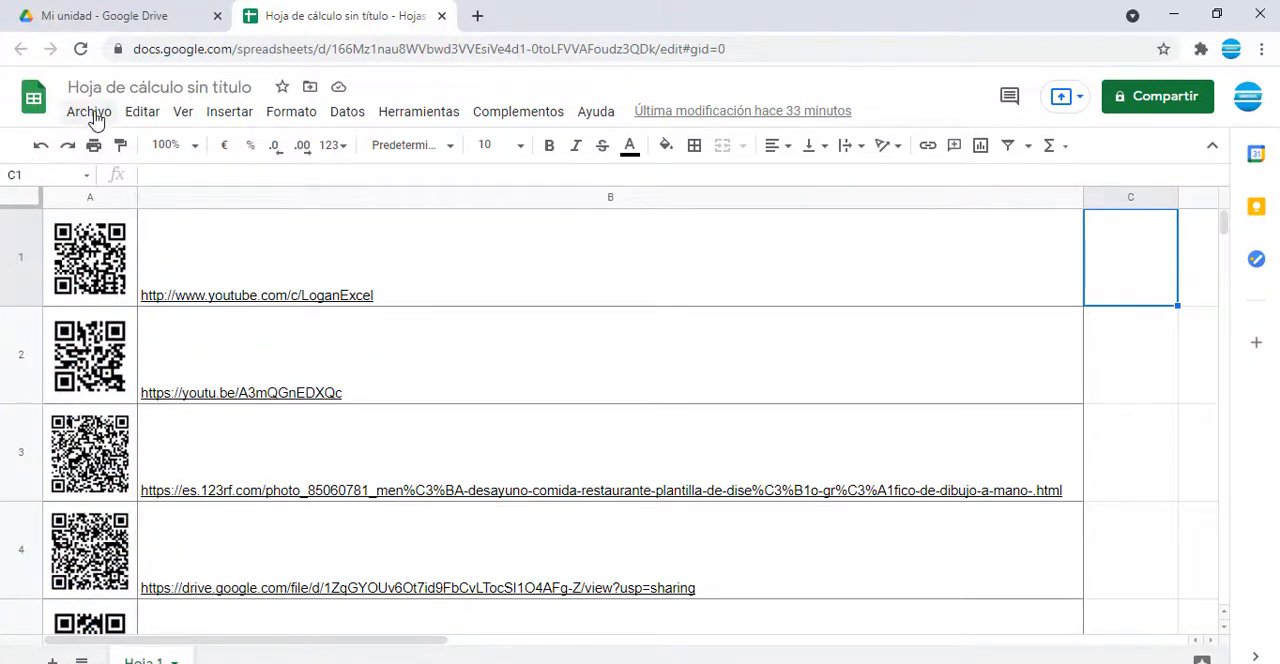
left_click(92, 114)
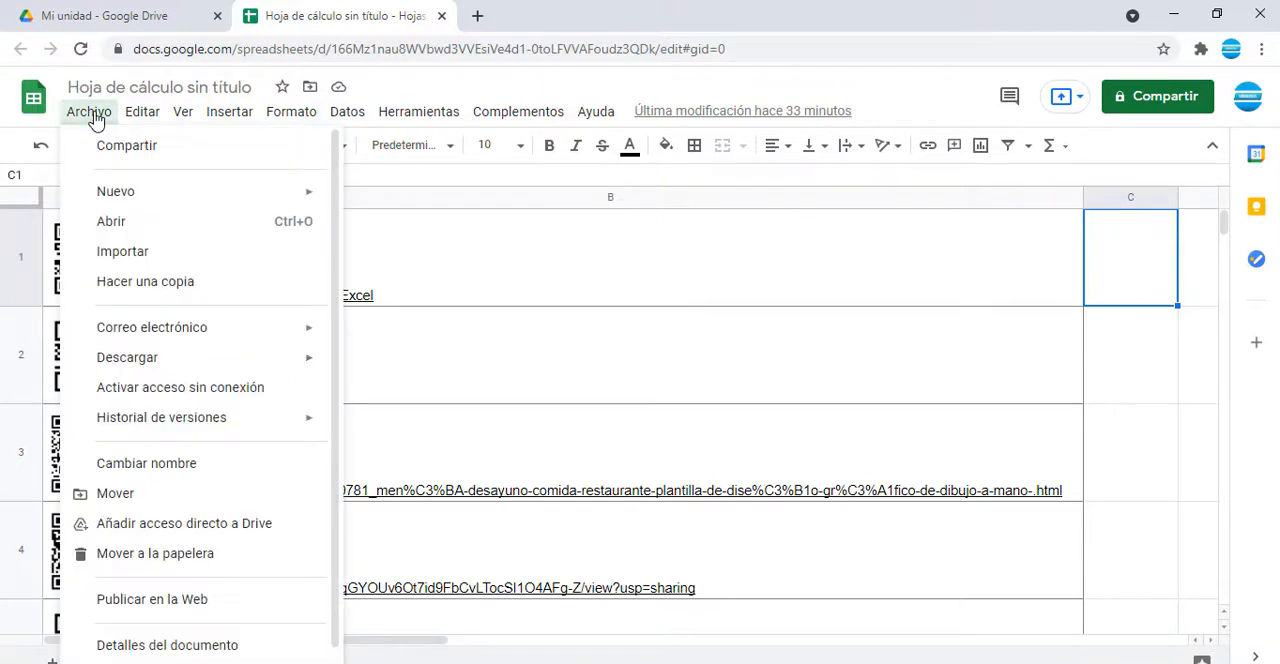
mouse_move(160, 371)
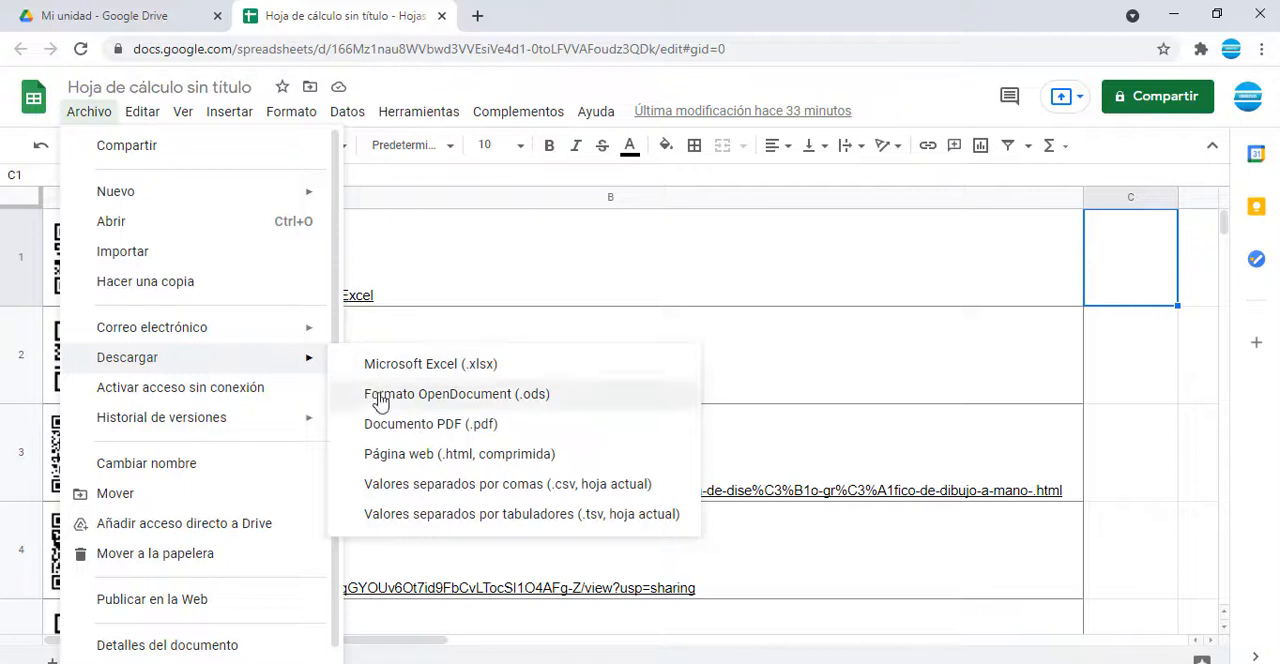
left_click(513, 462)
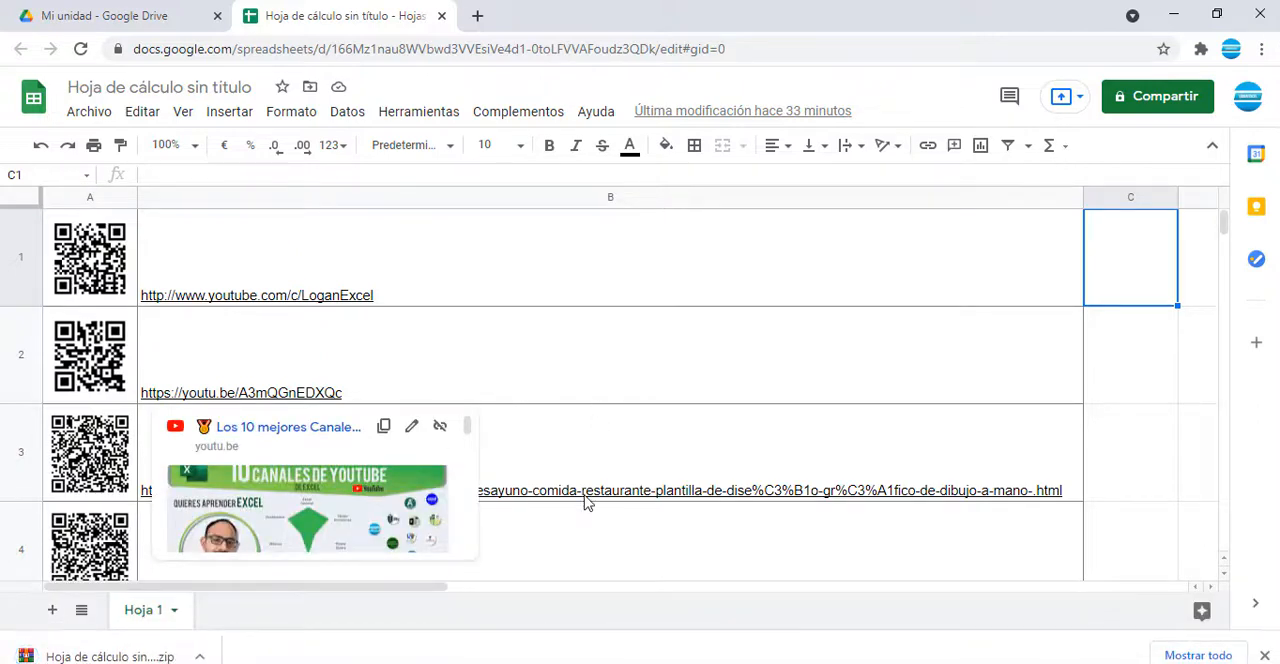
Step: Open the downloaded ZIP archive, launch Hoja 1.html from it in the browser and dismiss the translation offer
scroll(286, 363, "down", 1)
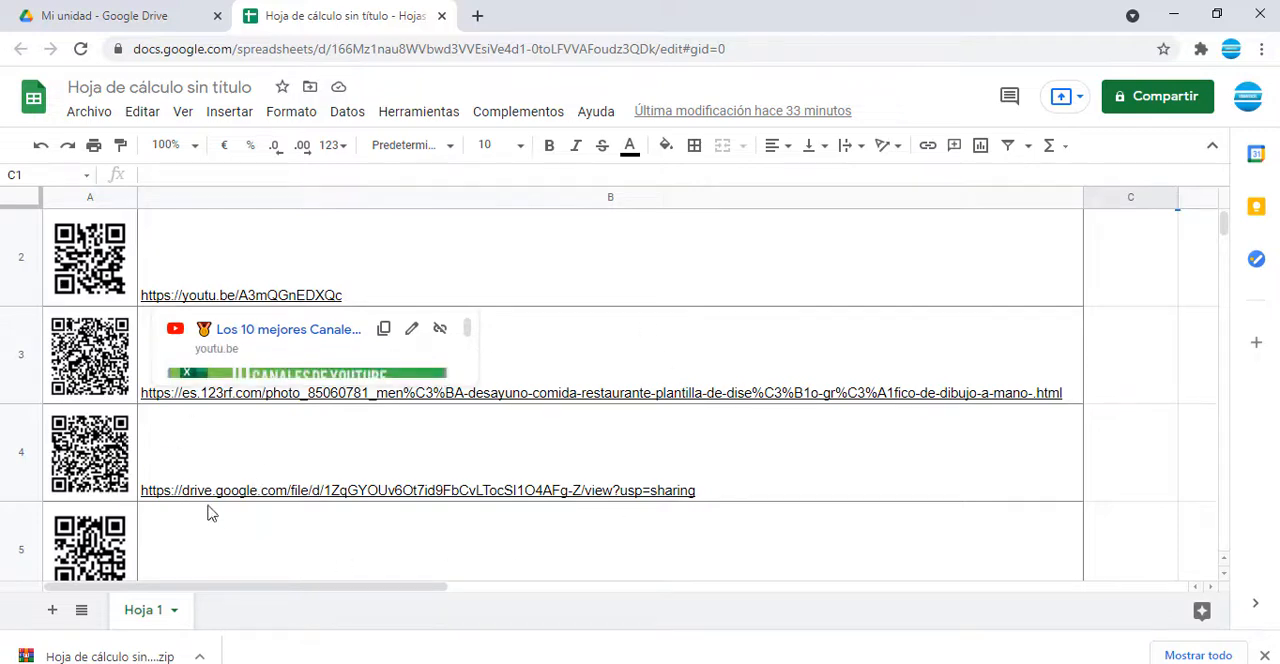
left_click(140, 658)
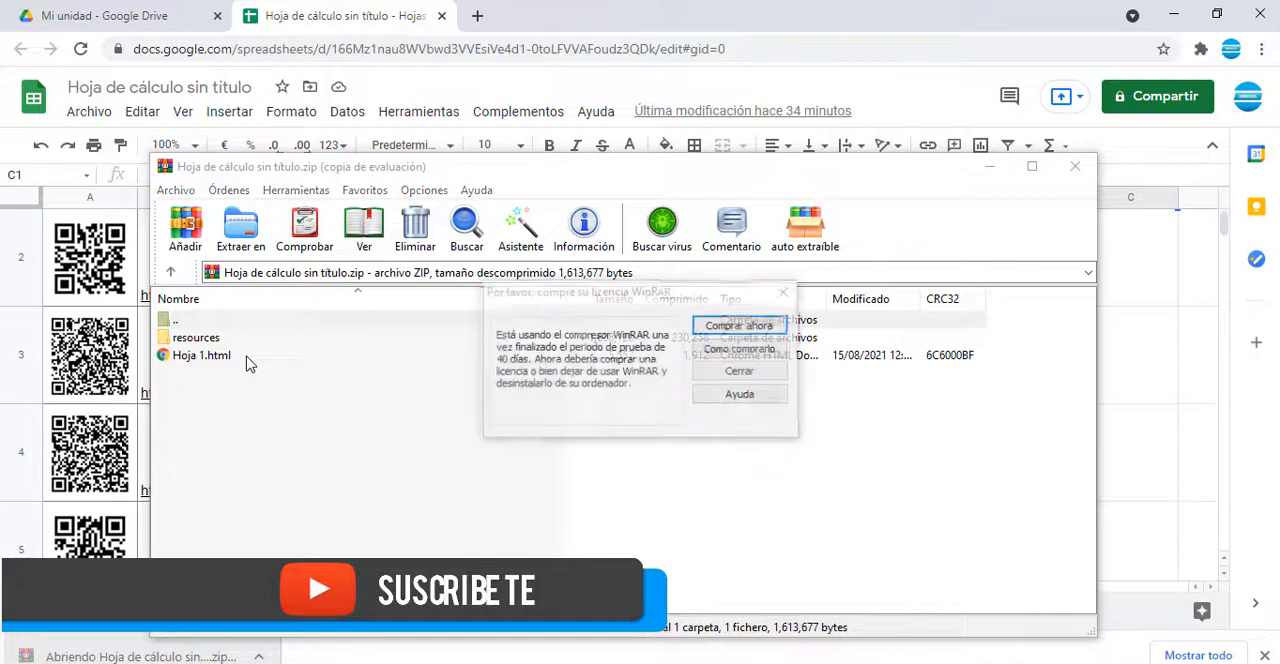
key("Escape")
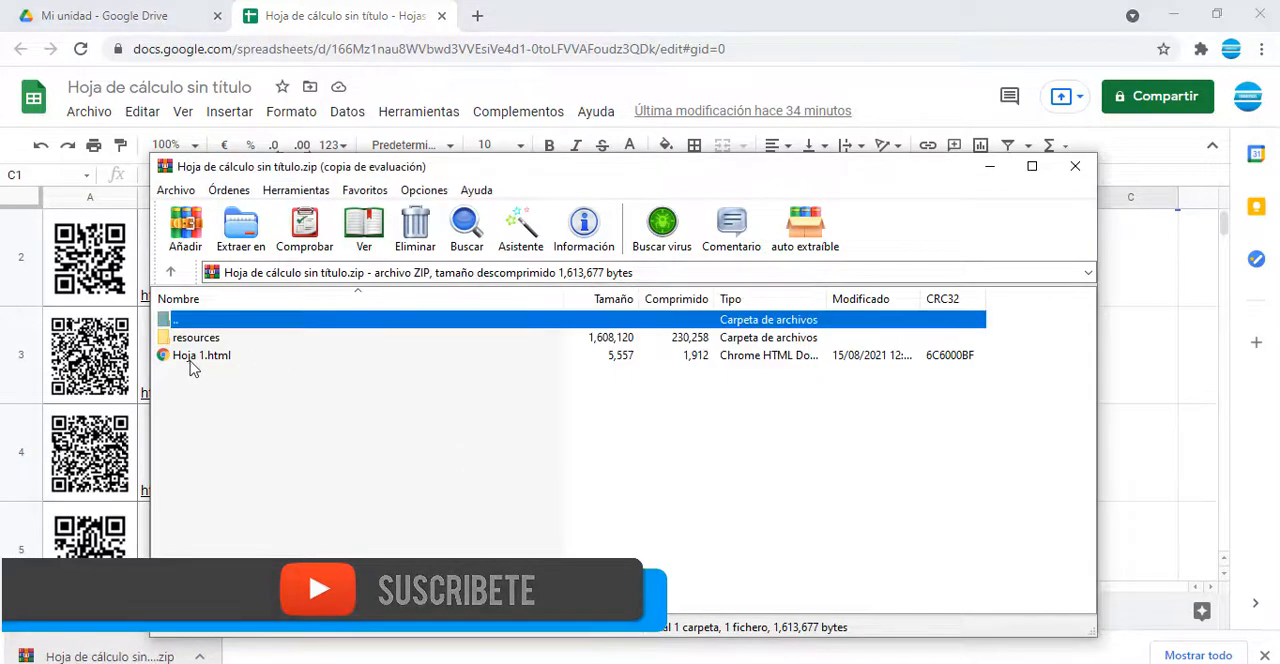
left_click(192, 362)
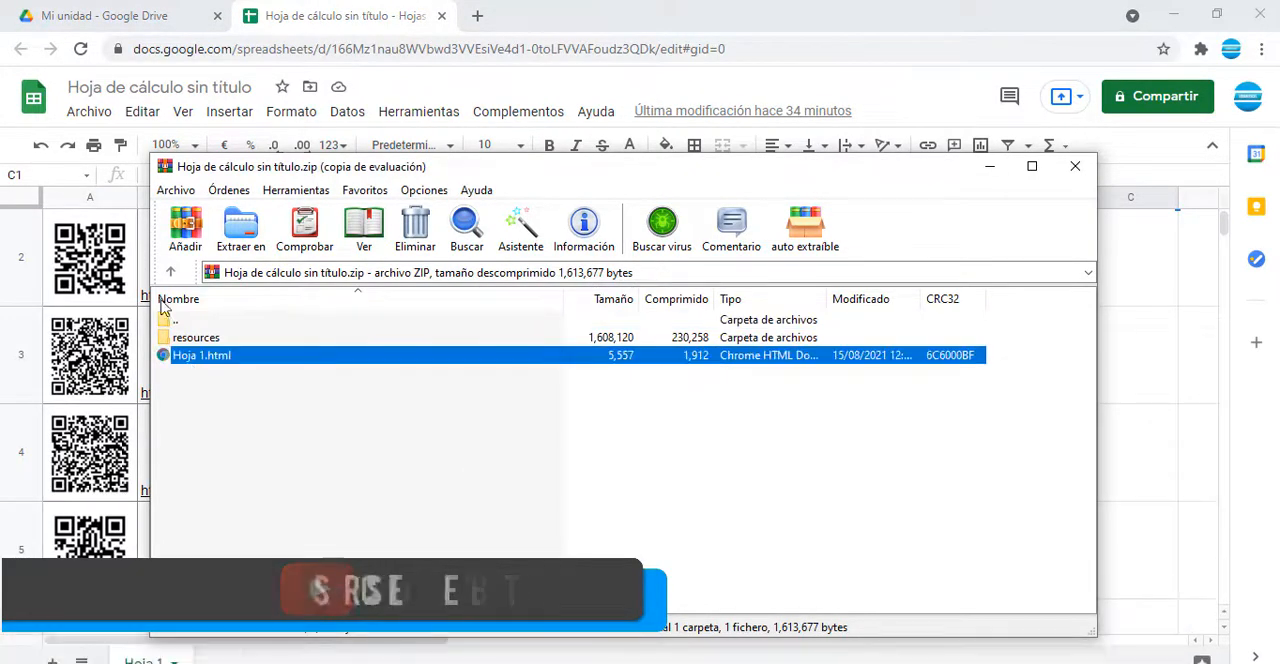
double_click(198, 362)
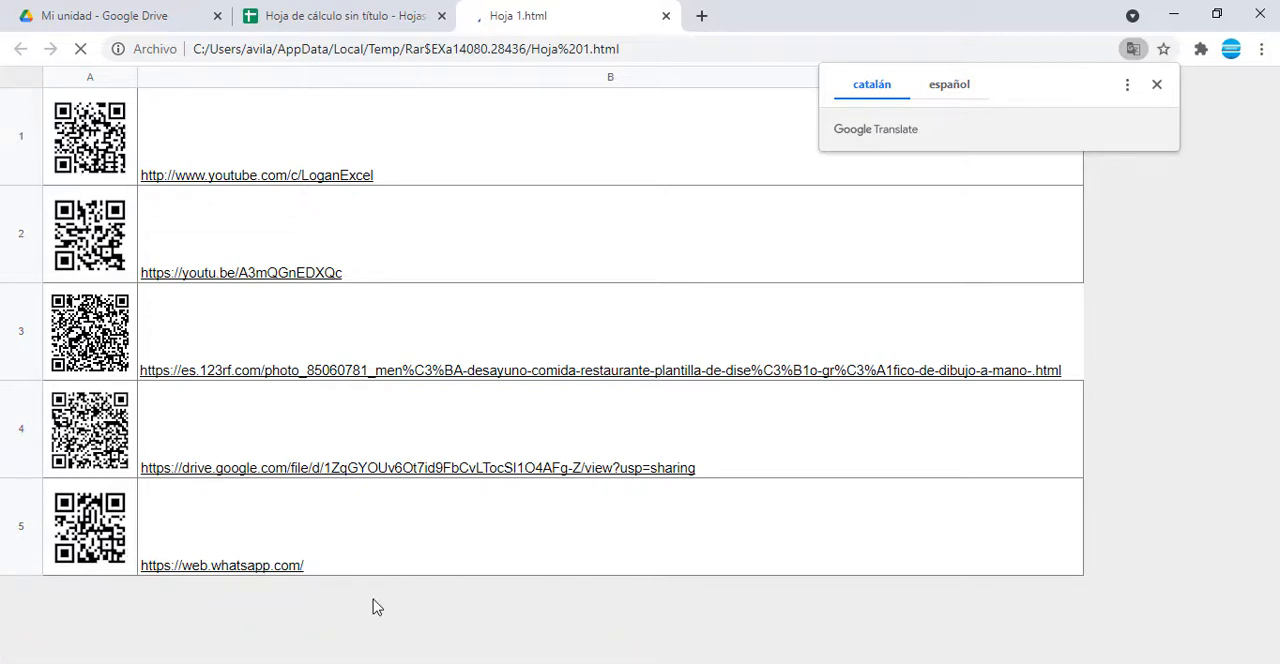
left_click(1157, 87)
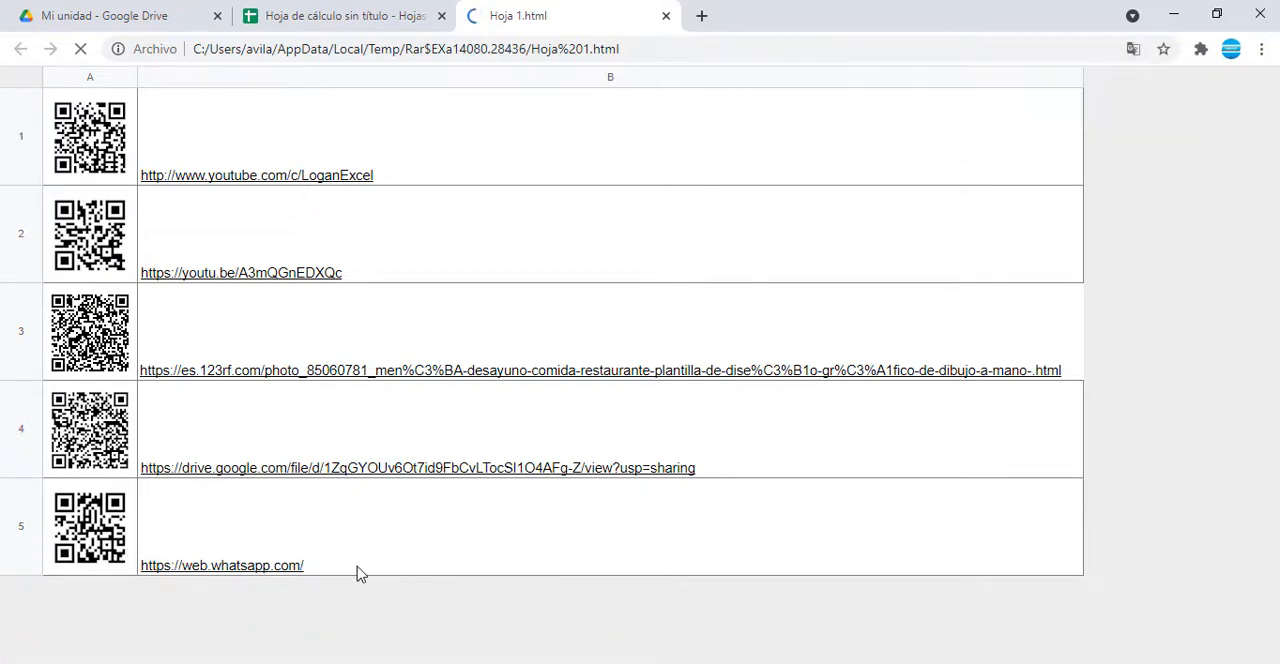
Step: Copy all five rows of QR codes and links from Hoja 1.html, switch to Excel and paste them at A1 of Hoja3
left_click_drag(295, 557, 176, 247)
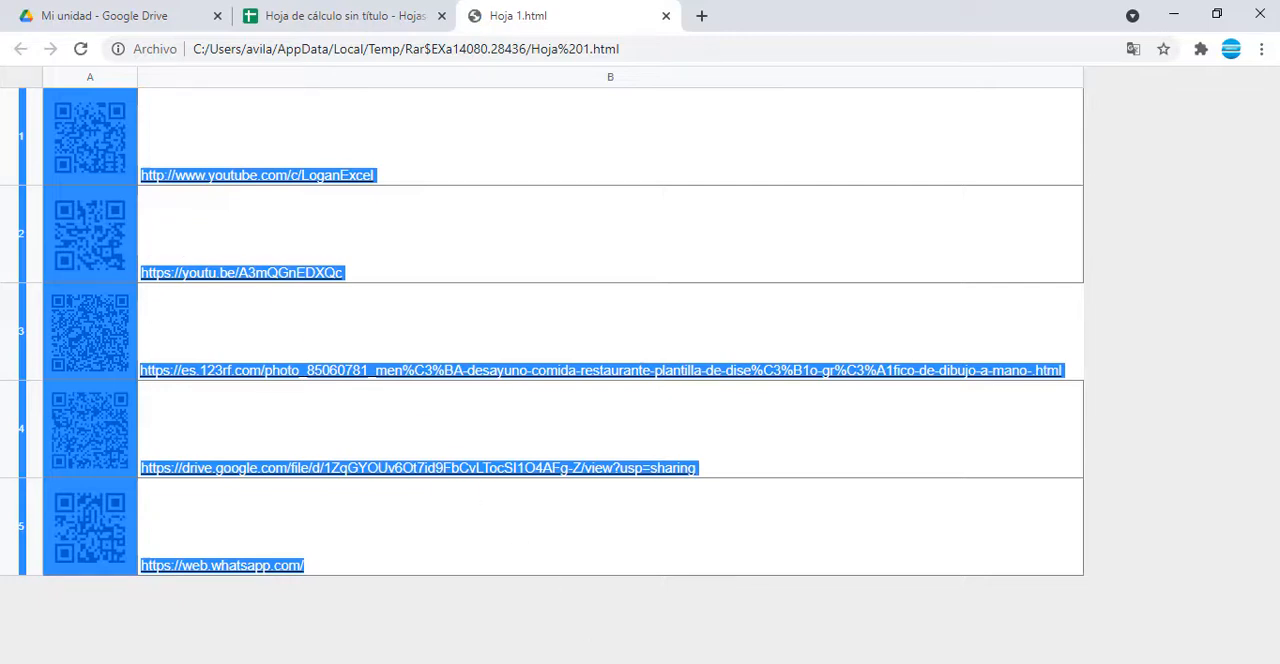
left_click(573, 662)
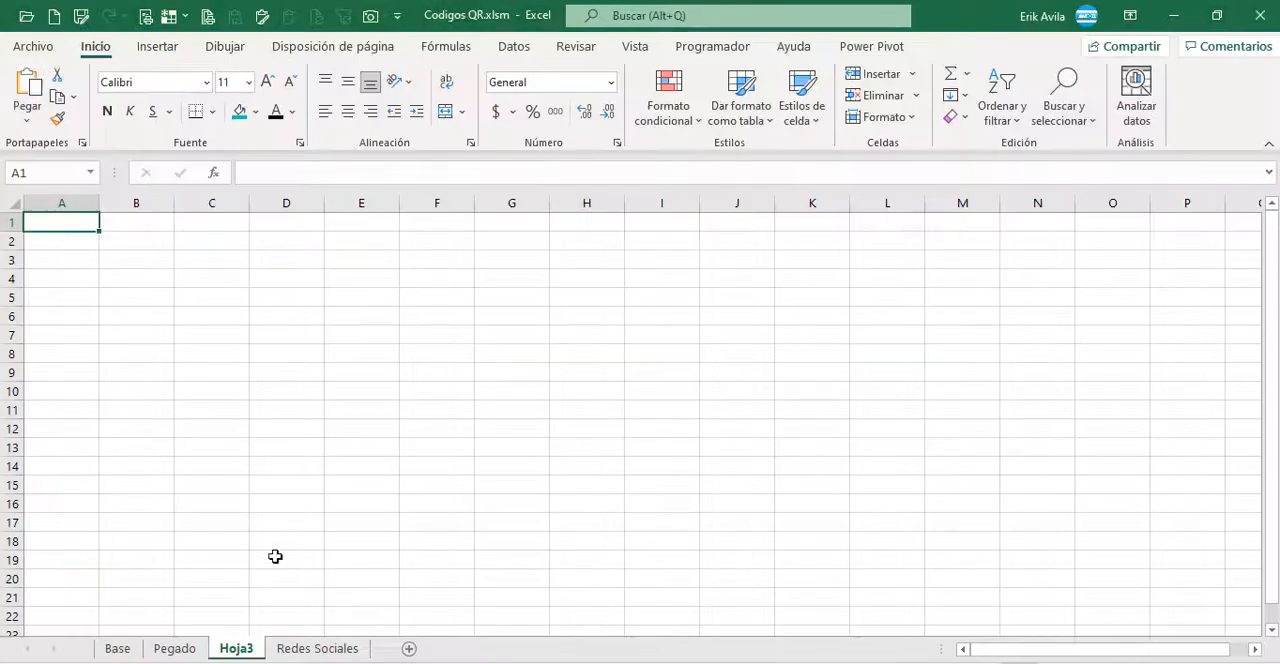
left_click(177, 358)
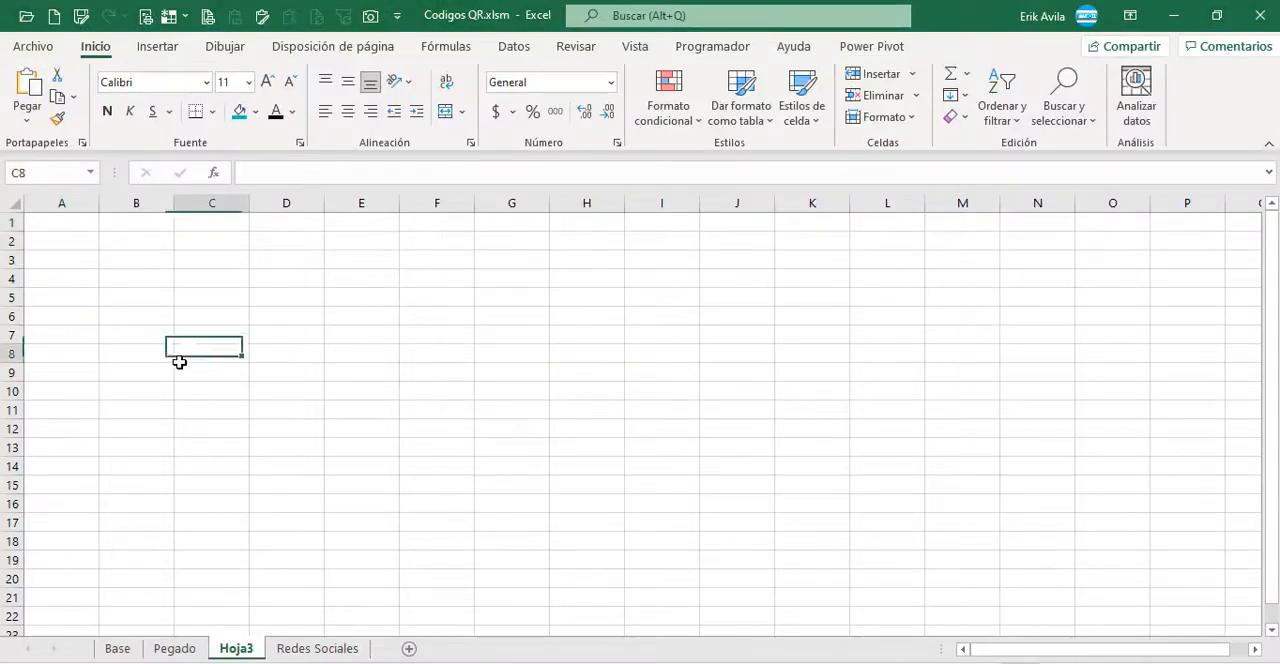
left_click(175, 649)
left_click(232, 648)
left_click(58, 223)
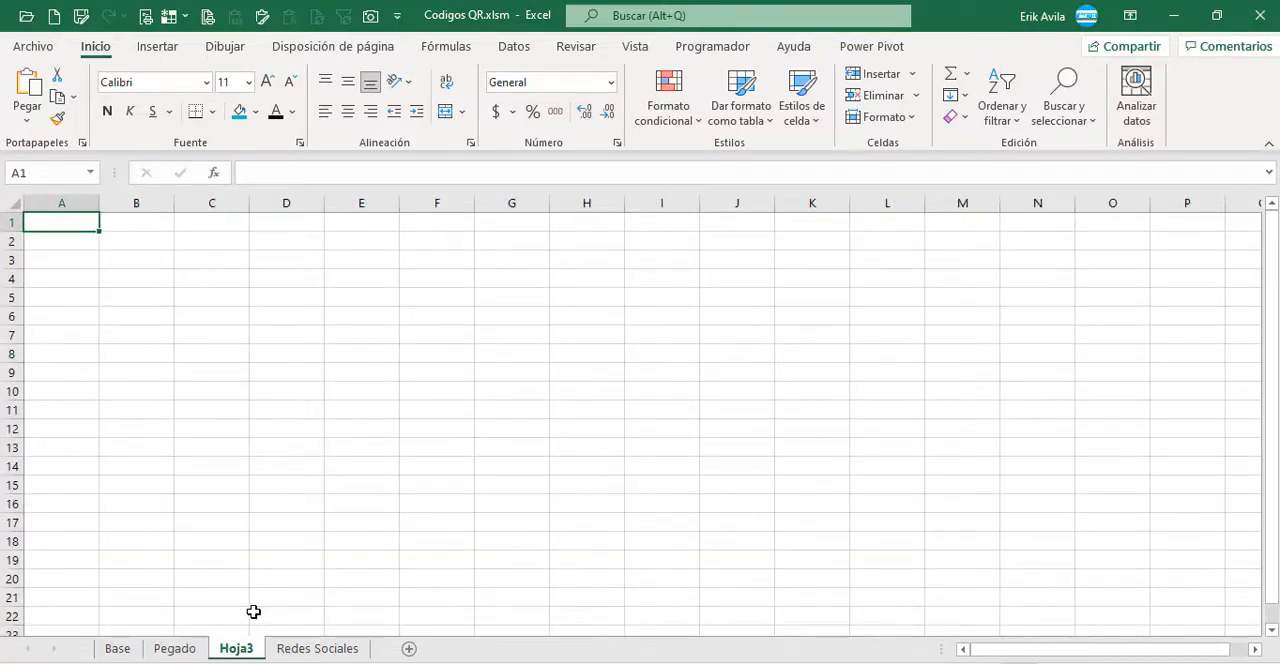
key("ctrl+v")
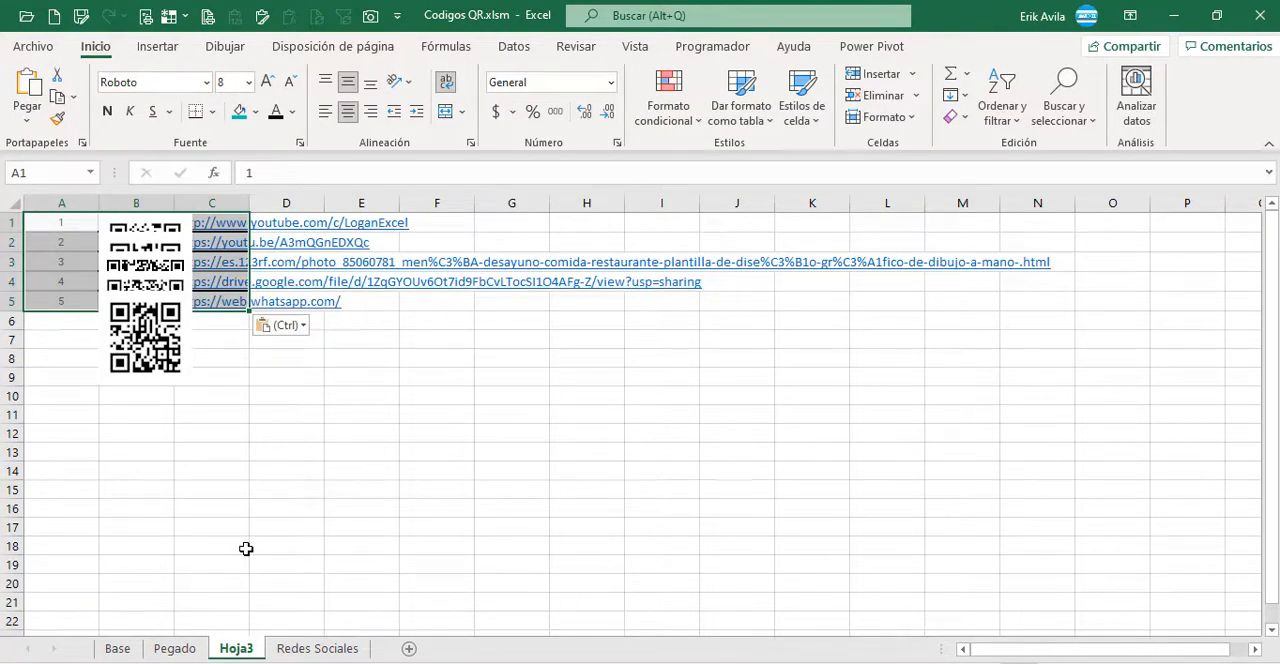
Step: Select the overlapping QR pictures in column B one by one to check that each is a separate image
left_click(258, 430)
left_click(122, 340)
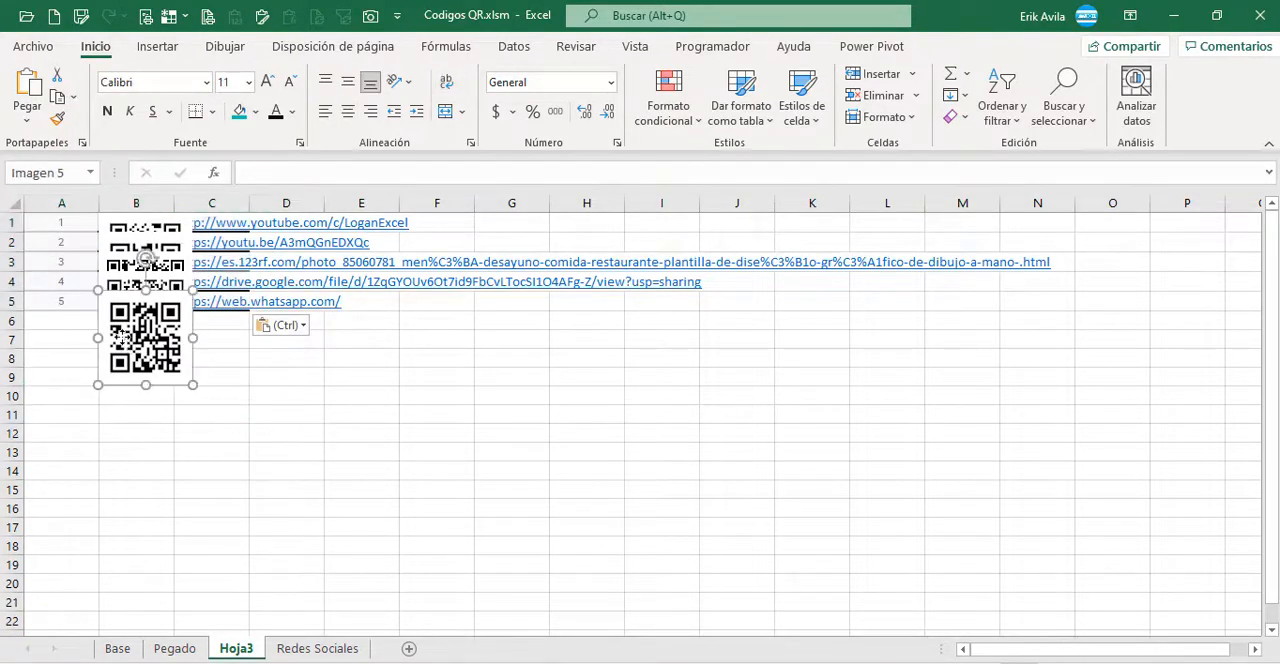
left_click(171, 279)
left_click(171, 260)
left_click(170, 226)
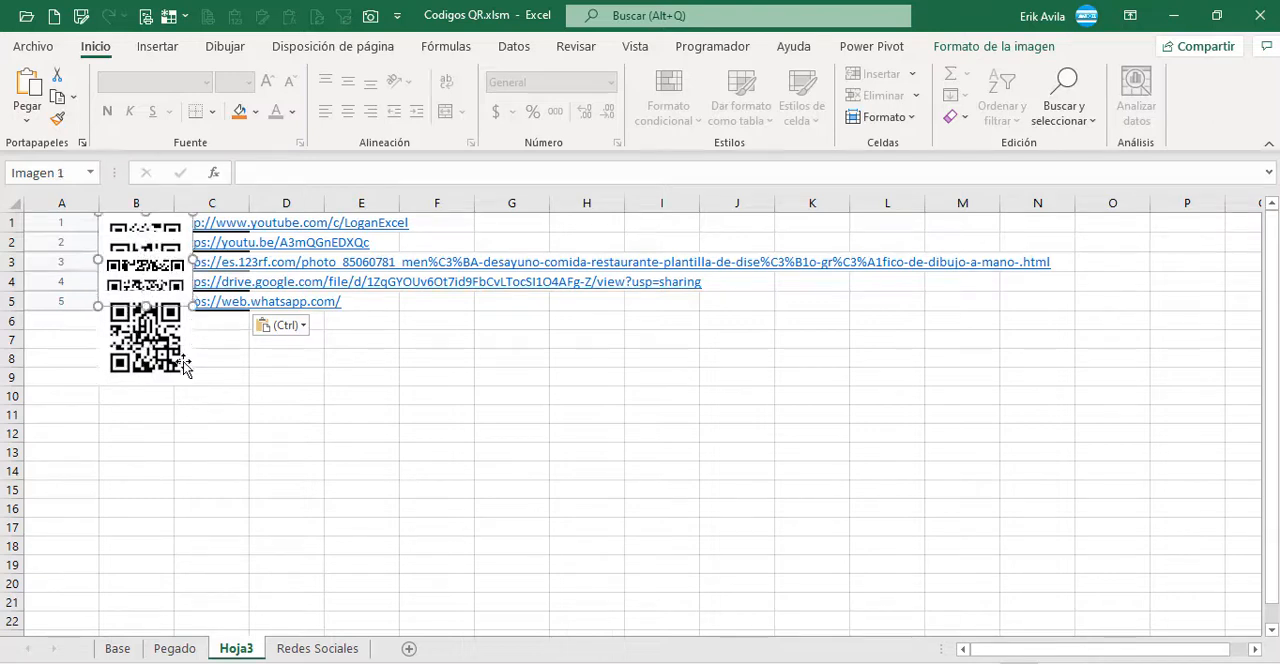
left_click(180, 363)
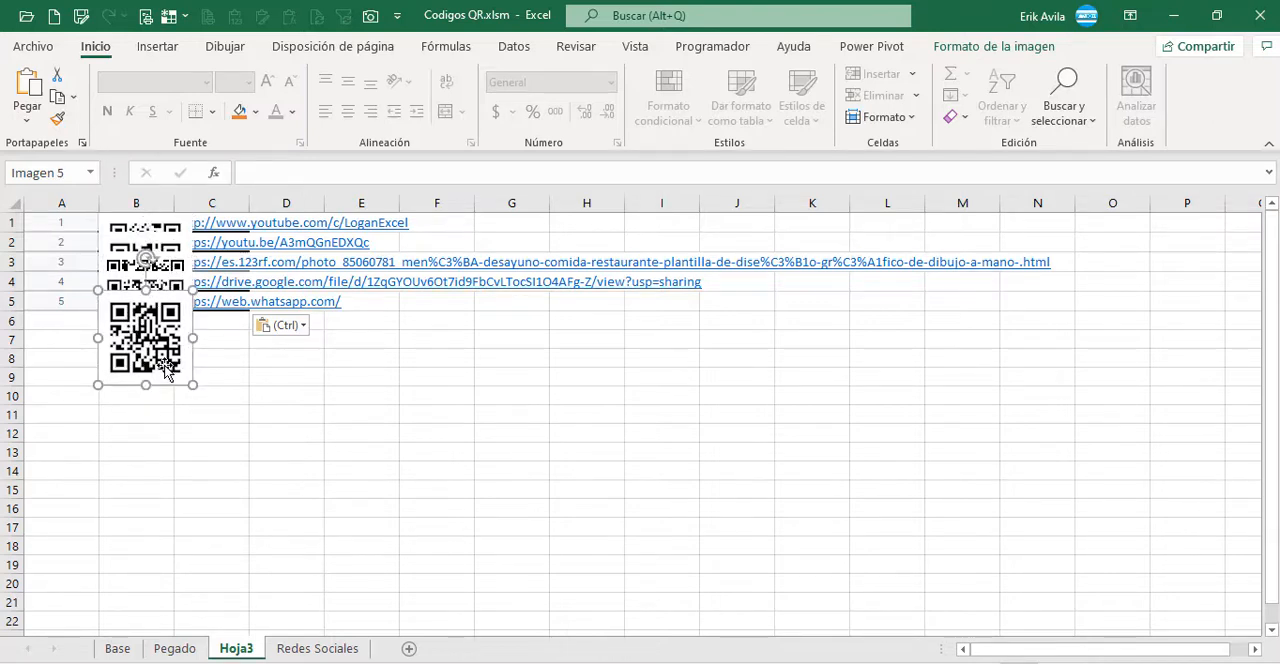
left_click(268, 426)
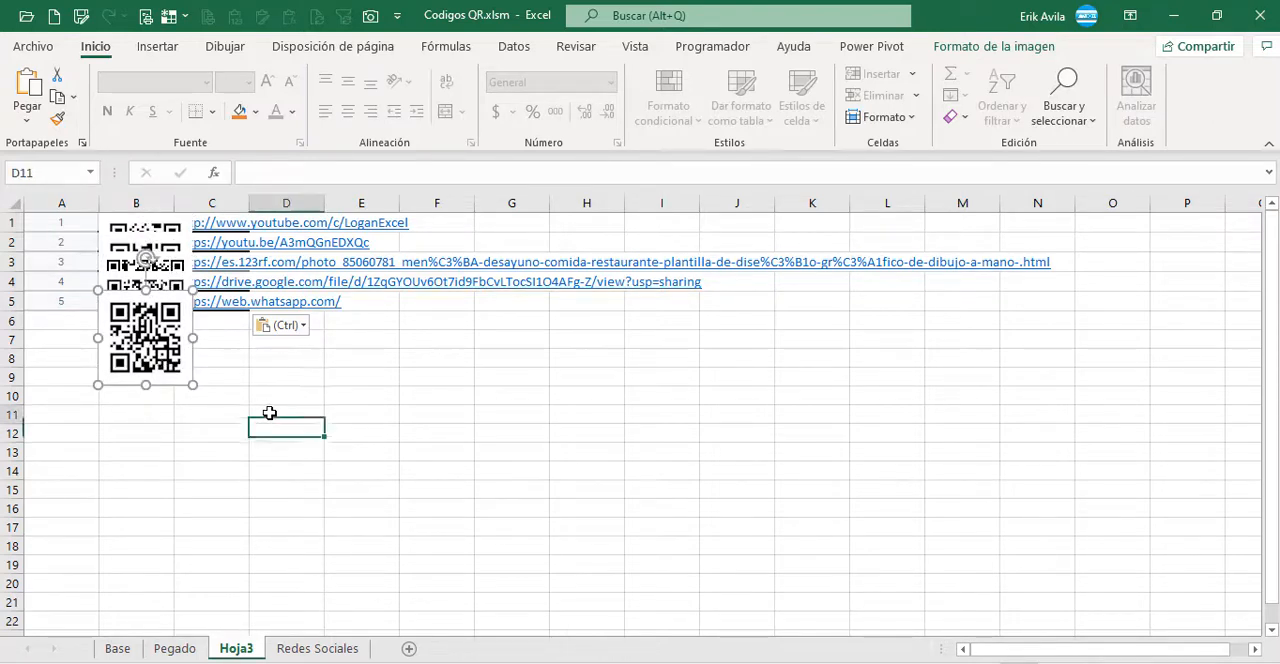
Step: Compare the QR pictures in column B with the row numbers in column A to see which code belongs to which row
left_click(152, 355)
left_click(62, 300)
left_click(129, 229)
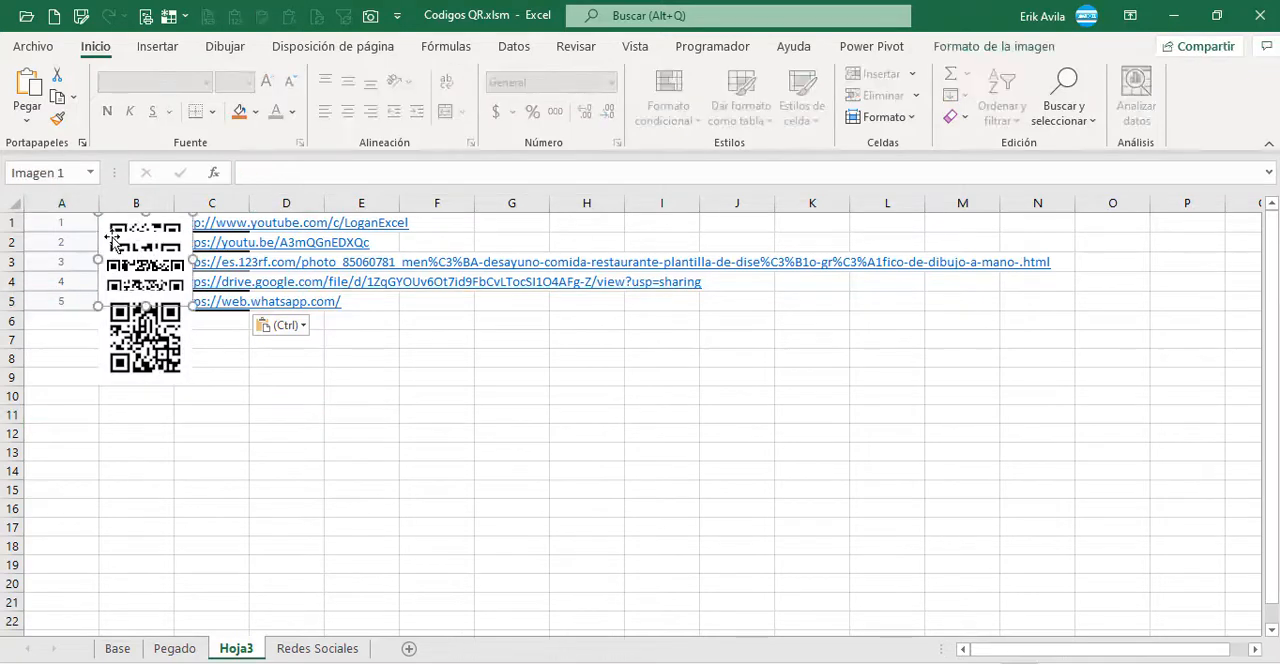
left_click(116, 244)
left_click(70, 246)
left_click(122, 270)
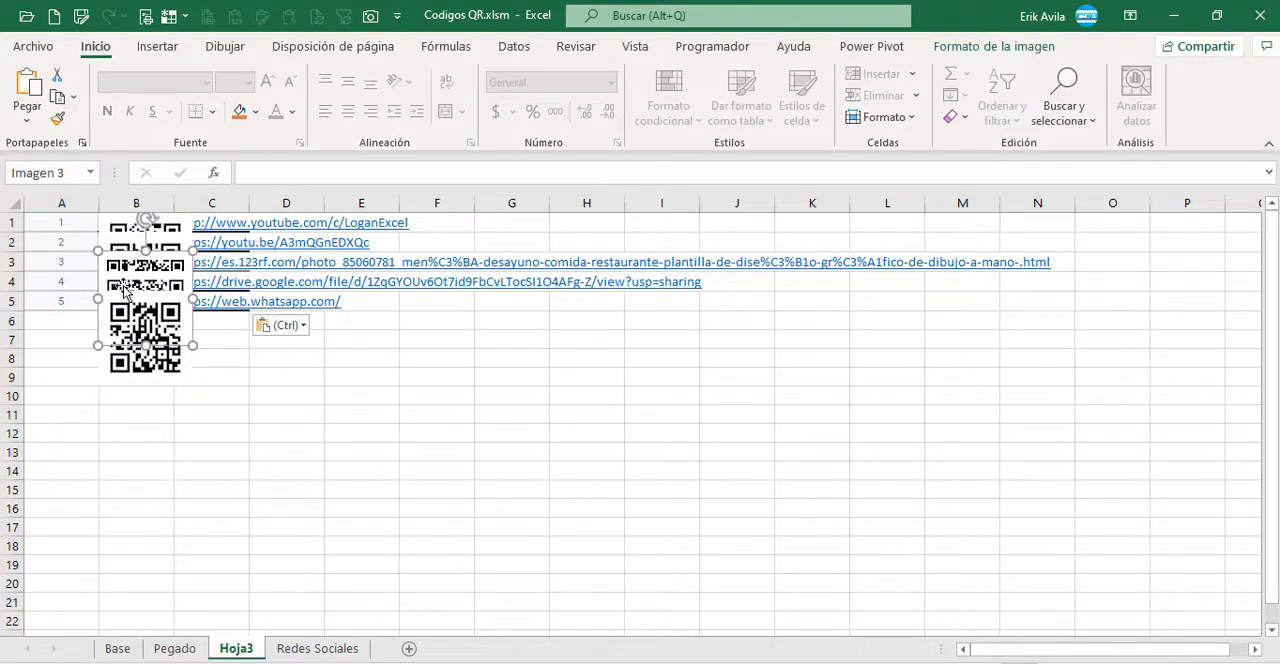
left_click(125, 313)
left_click(123, 306)
left_click(63, 297)
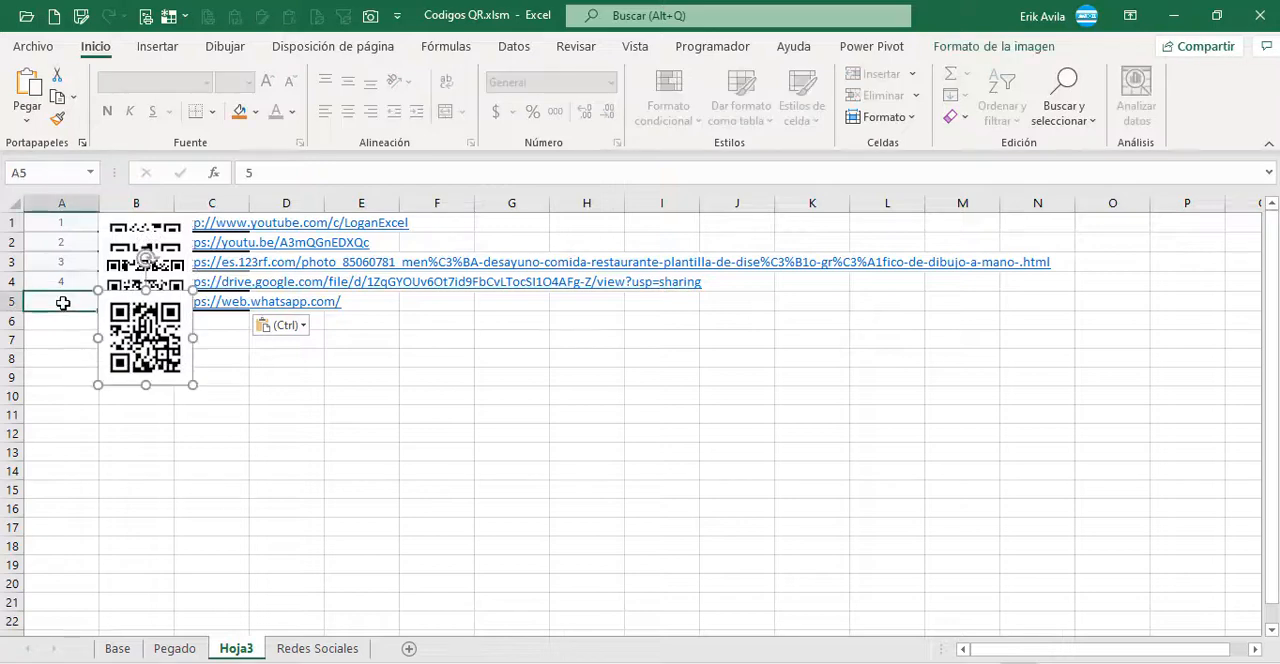
left_click(135, 307)
left_click(66, 298)
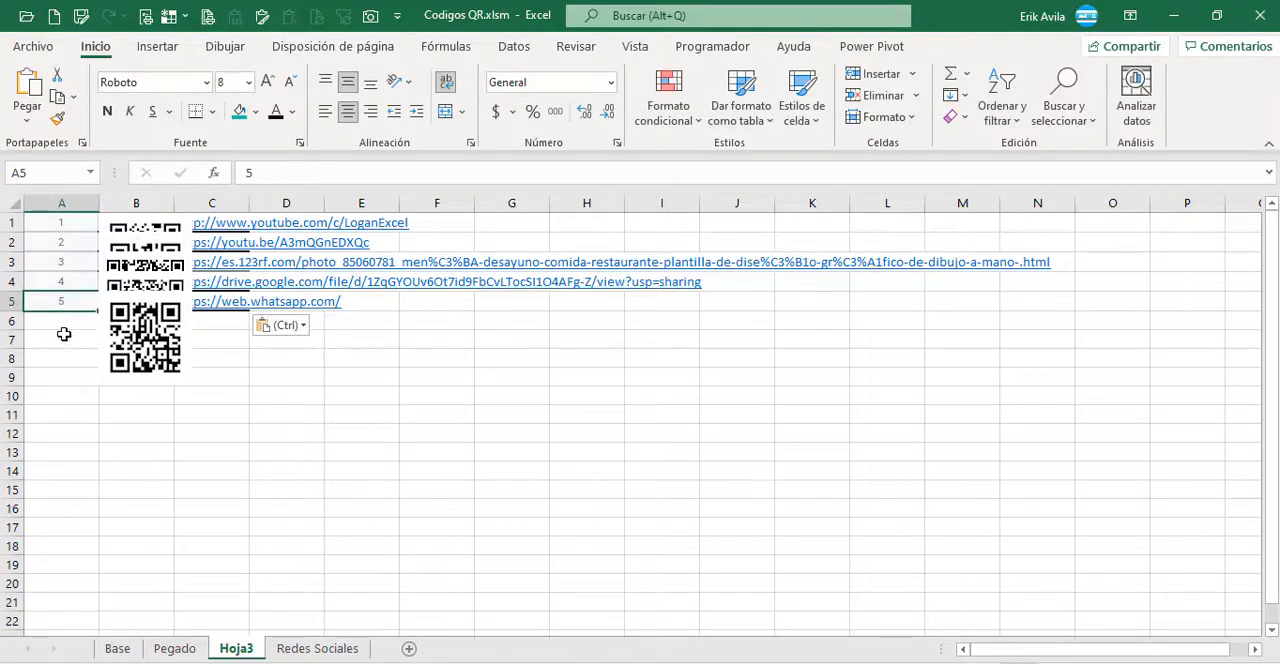
Step: Check which of the overlapping QR pictures on Hoja3 belongs to row 5
left_click(63, 334)
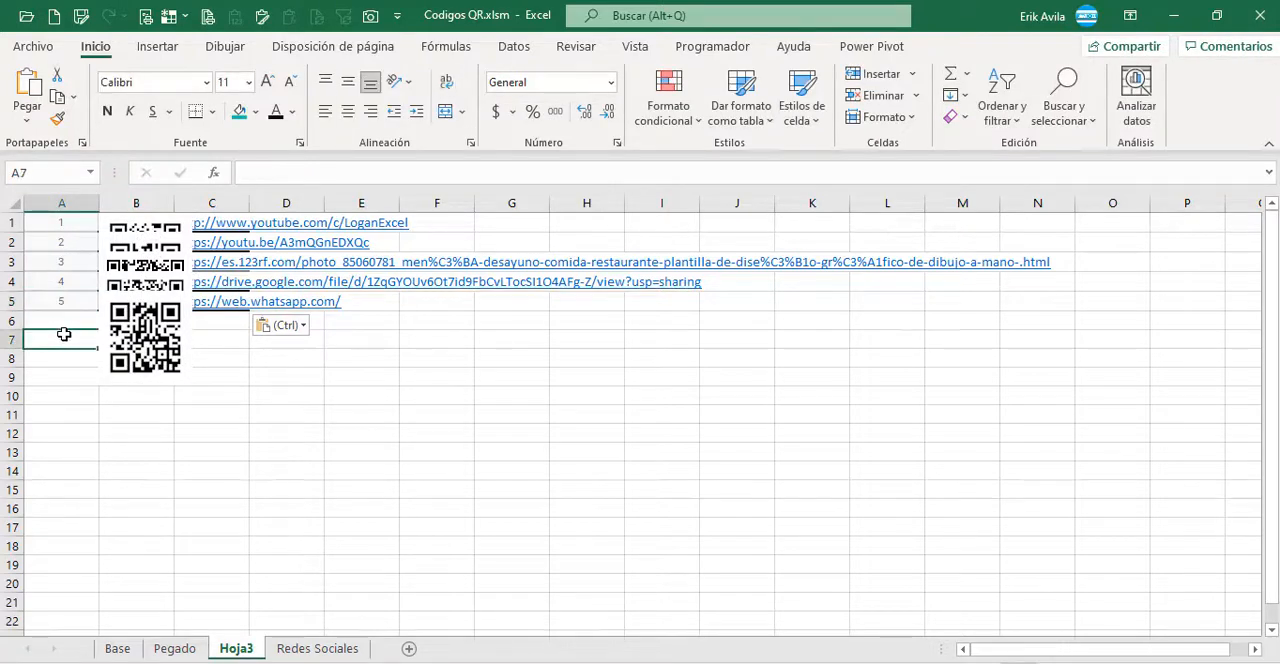
left_click(122, 338)
left_click(60, 304)
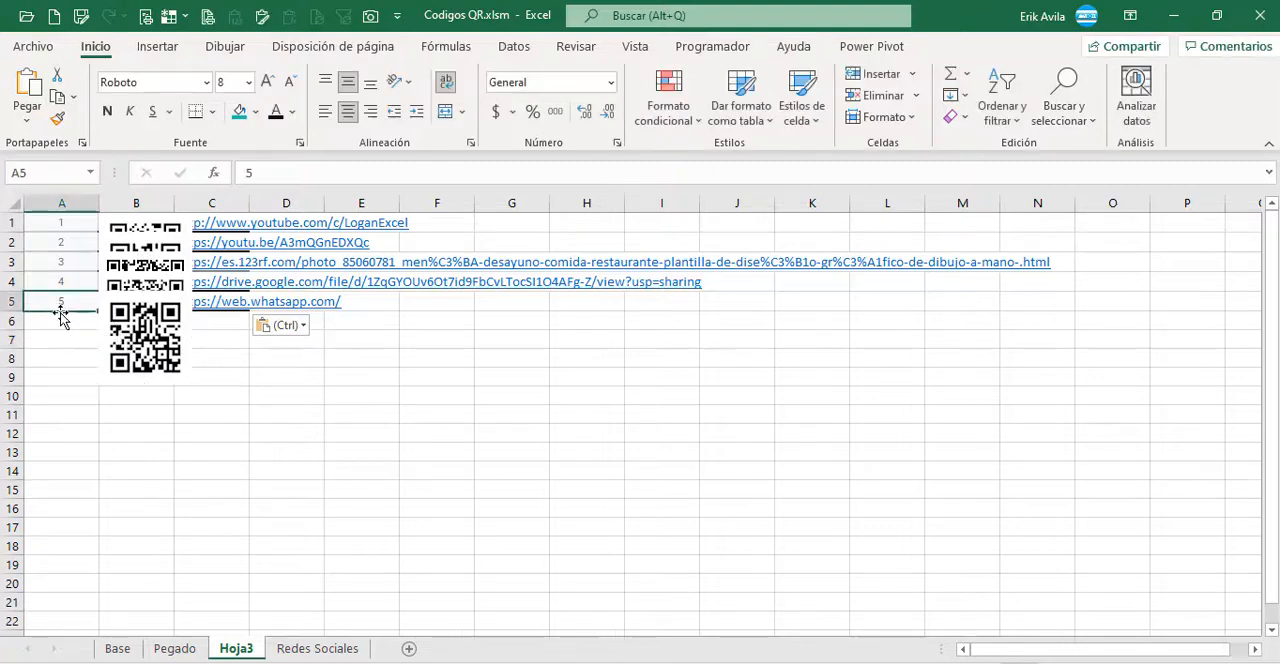
left_click(118, 348)
left_click(372, 398)
Step: Copy the lowest QR picture from Hoja3, paste it on the Pegado sheet and place it over cell B1 for a size comparison
left_click(174, 648)
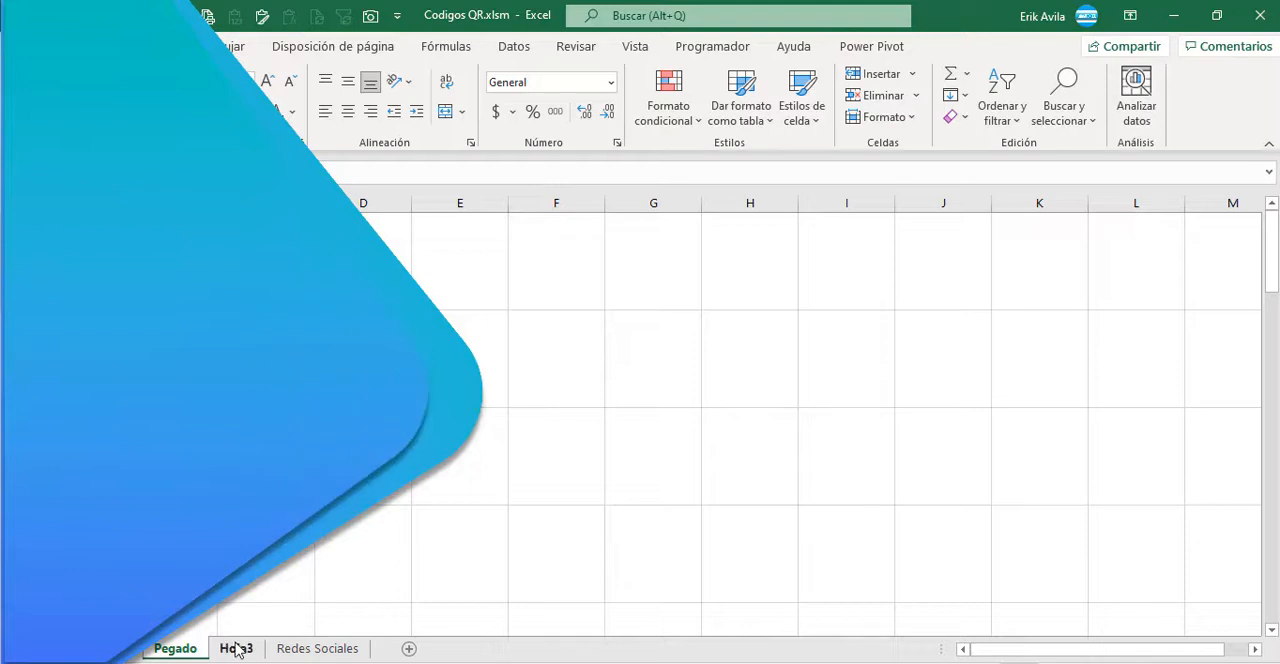
left_click(237, 648)
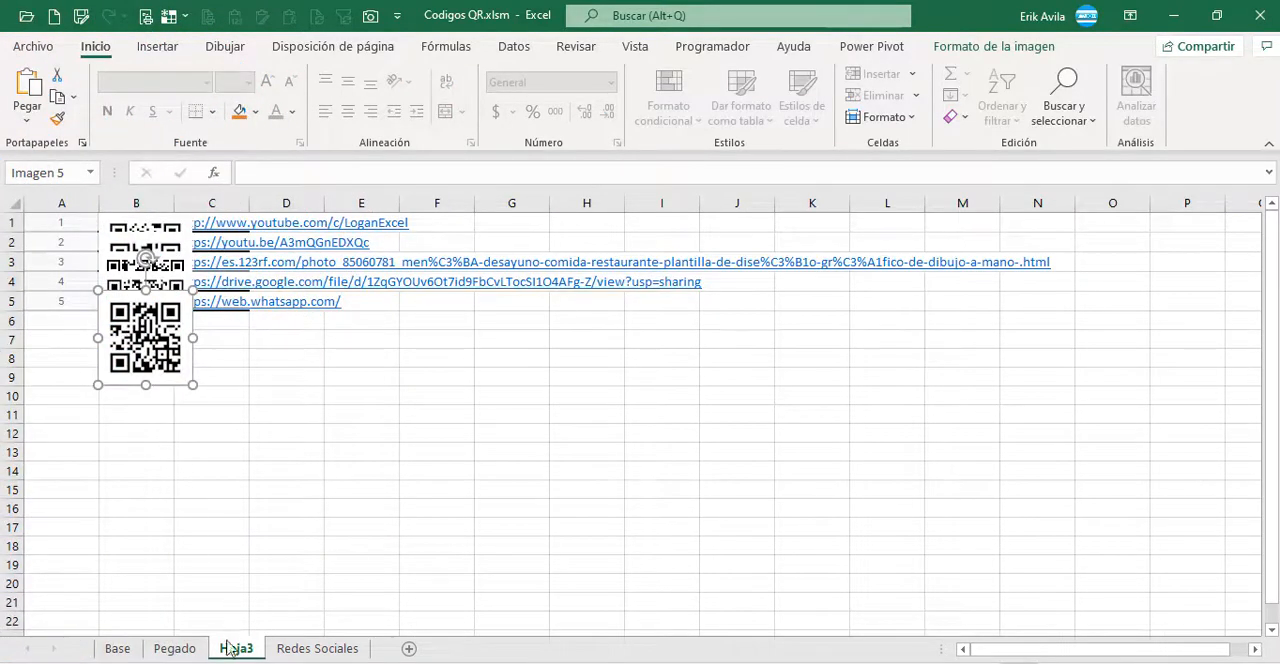
left_click(174, 648)
key("ctrl+v")
left_click_drag(161, 261, 172, 239)
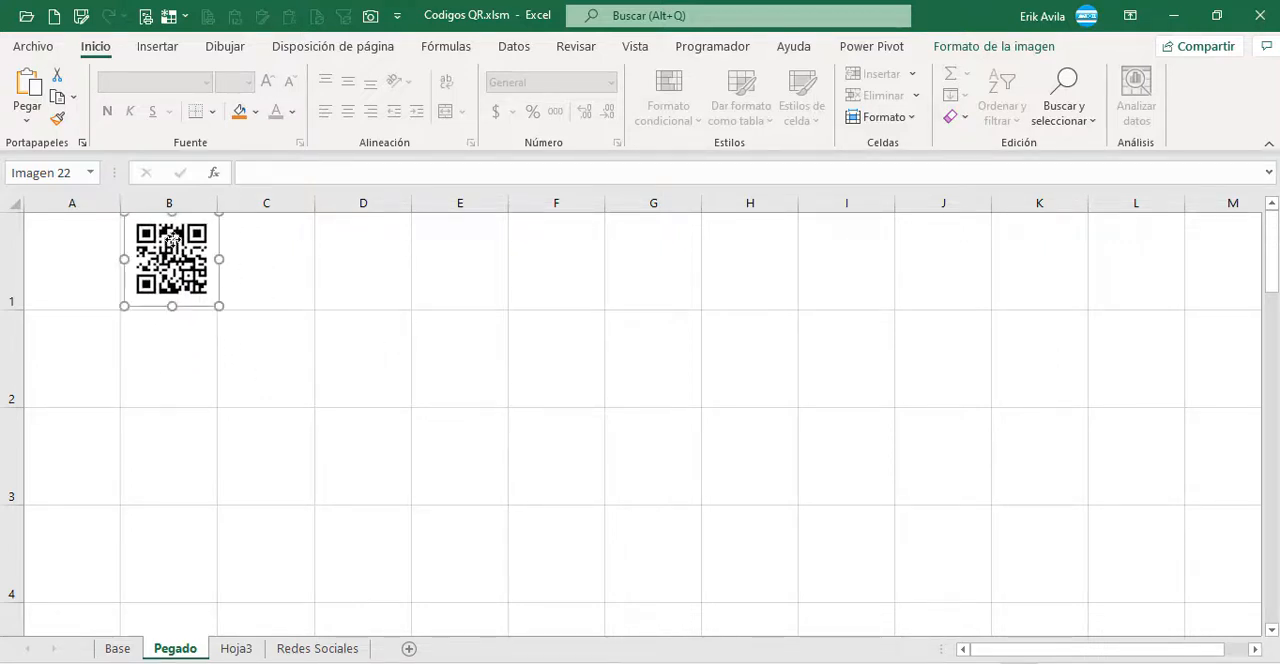
Step: Check the widths of columns A and B against the QR picture and adjust the height of row 1 to fit it
left_click(72, 203)
left_click_drag(119, 207, 119, 207)
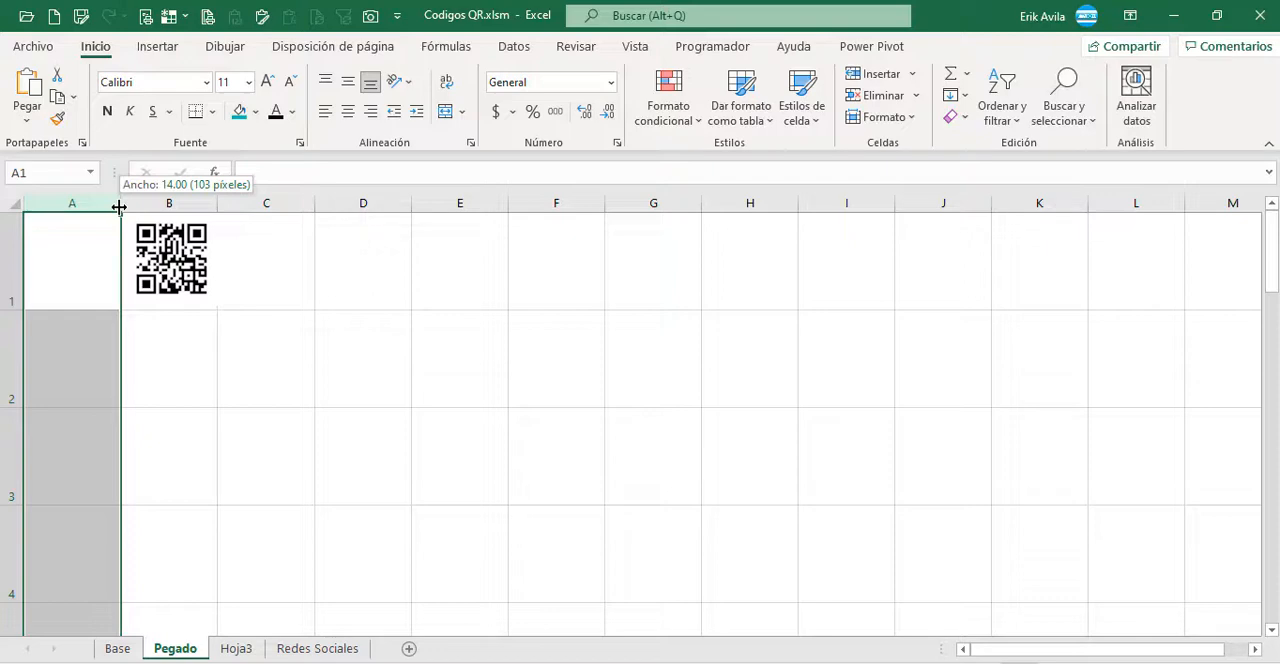
left_click(169, 203)
left_click_drag(217, 207, 217, 207)
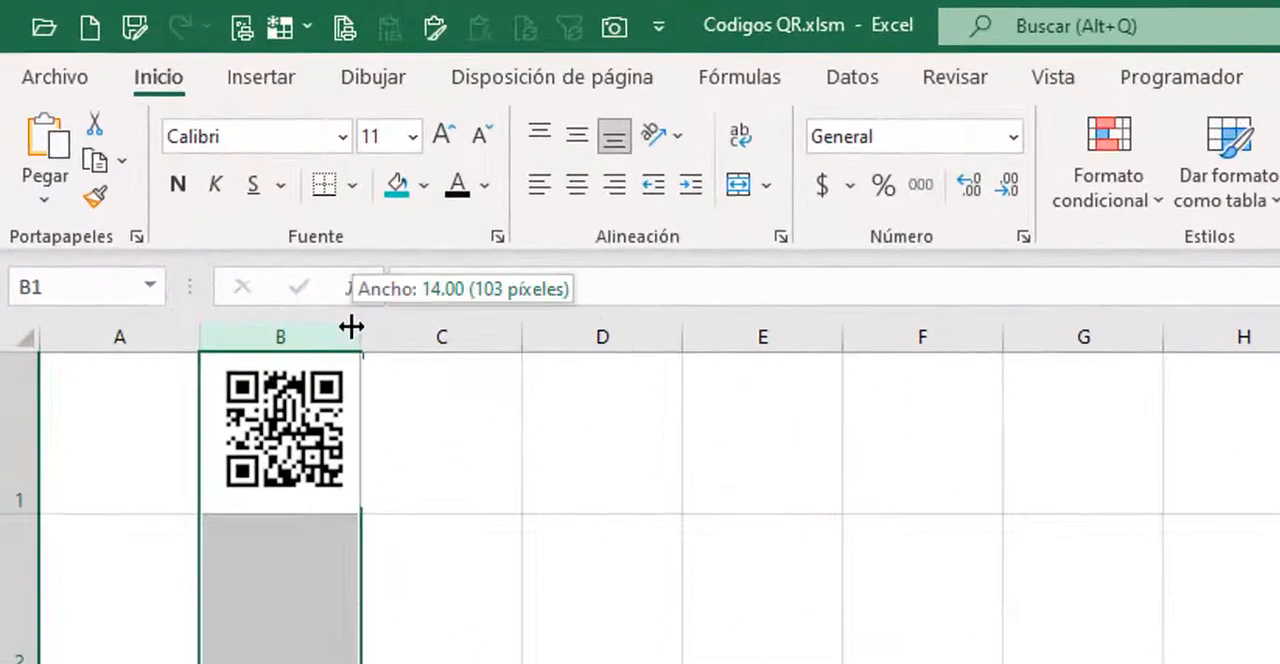
left_click_drag(351, 327, 351, 327)
left_click(306, 432)
left_click(139, 469)
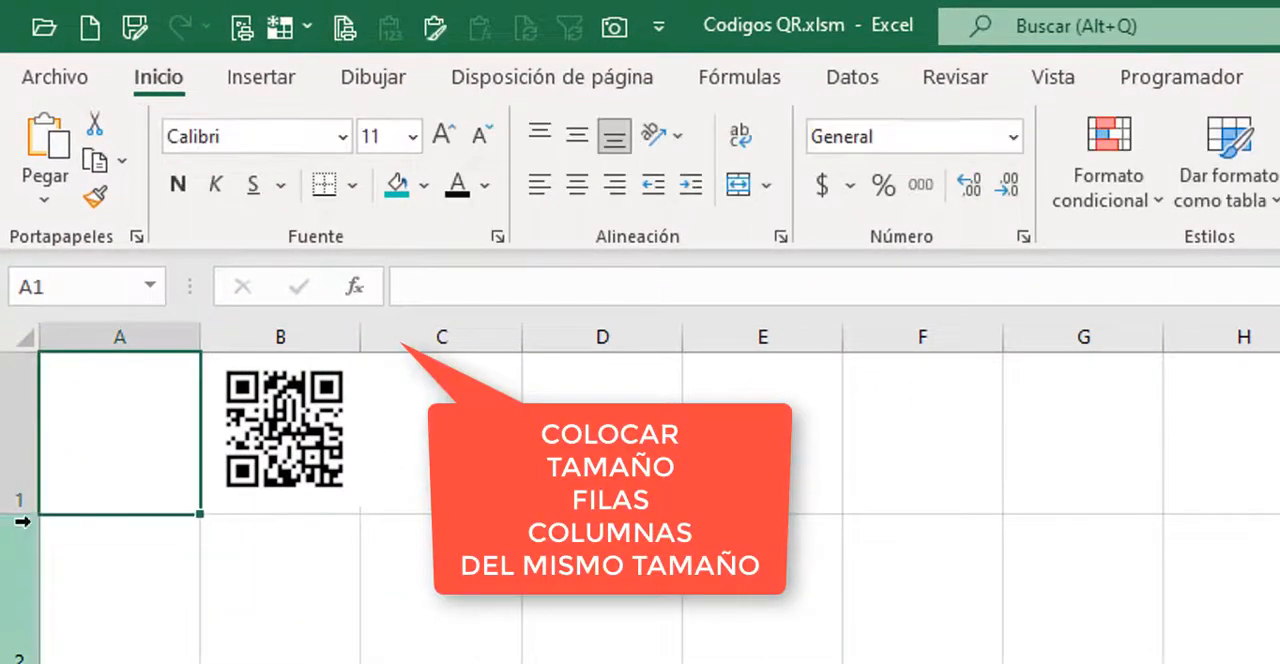
left_click_drag(29, 514, 26, 505)
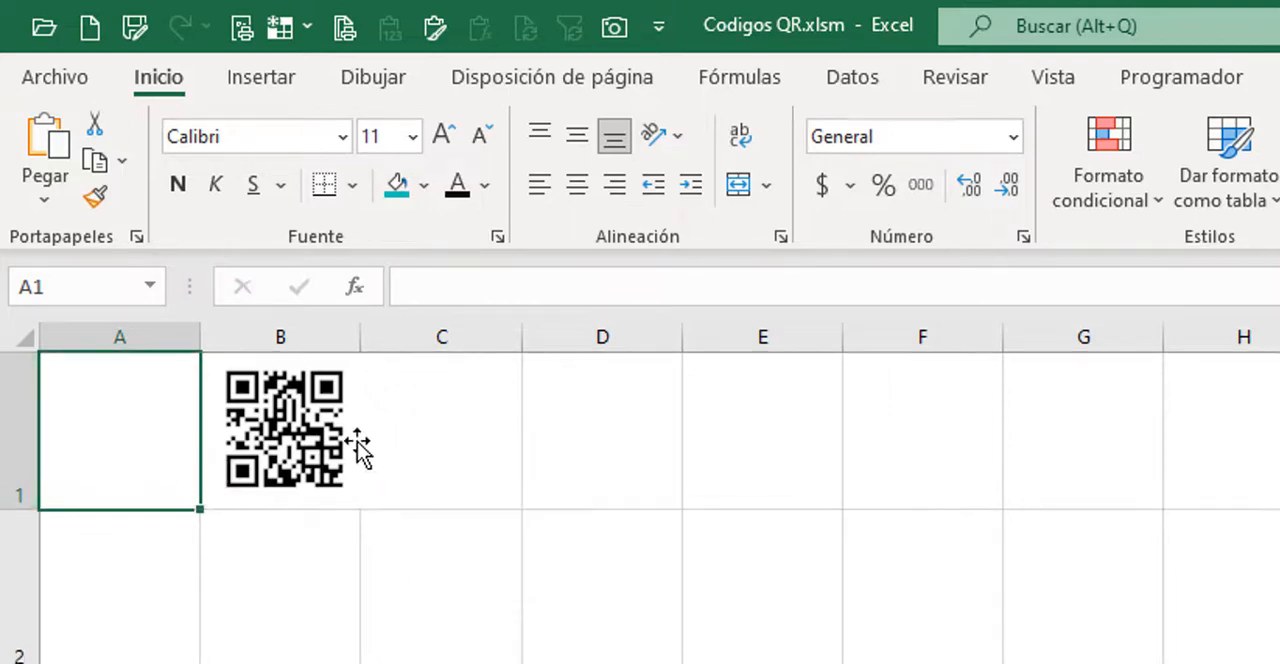
Step: Pull the test QR picture out of its cell and delete it from the Pegado sheet
left_click(358, 450)
left_click_drag(285, 472, 696, 530)
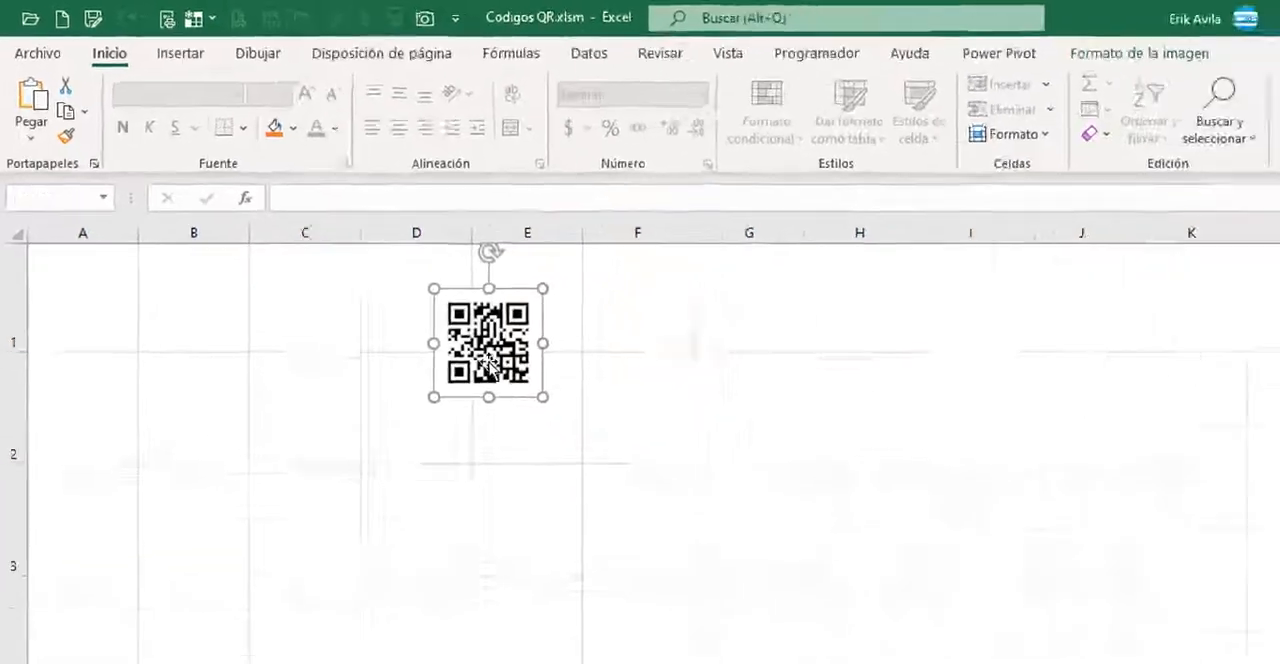
key("Delete")
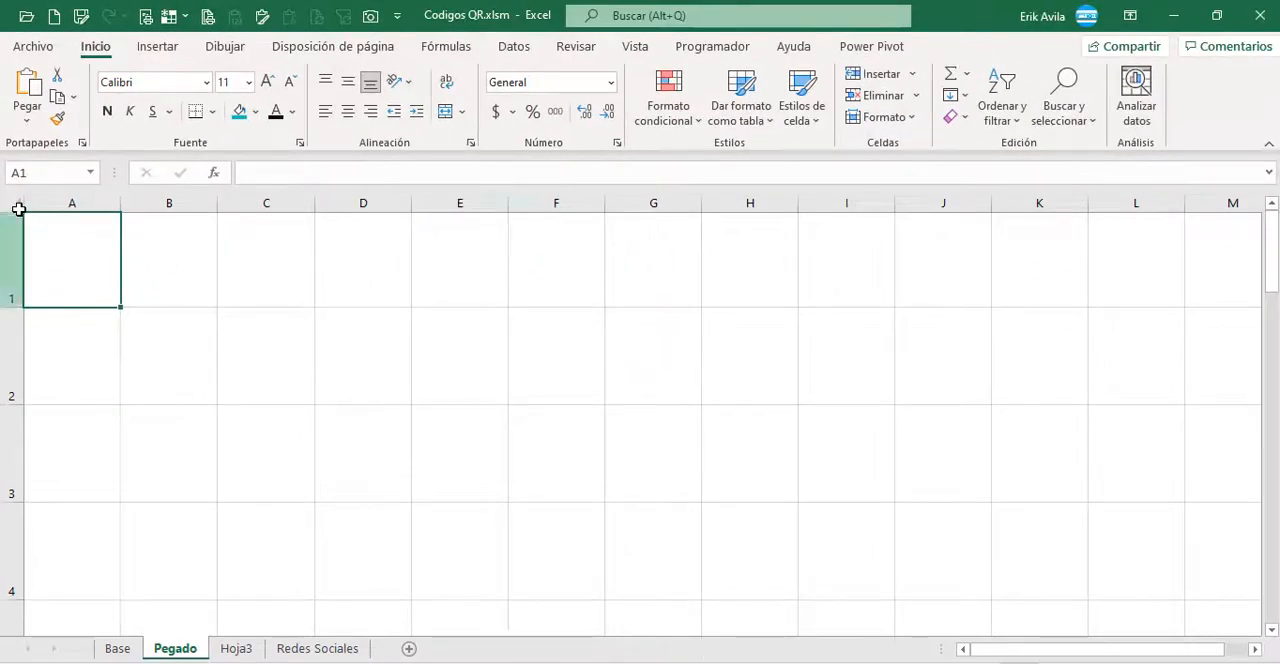
Step: Select the entire Pegado sheet and give all columns and rows a uniform size large enough for a QR picture
left_click(15, 205)
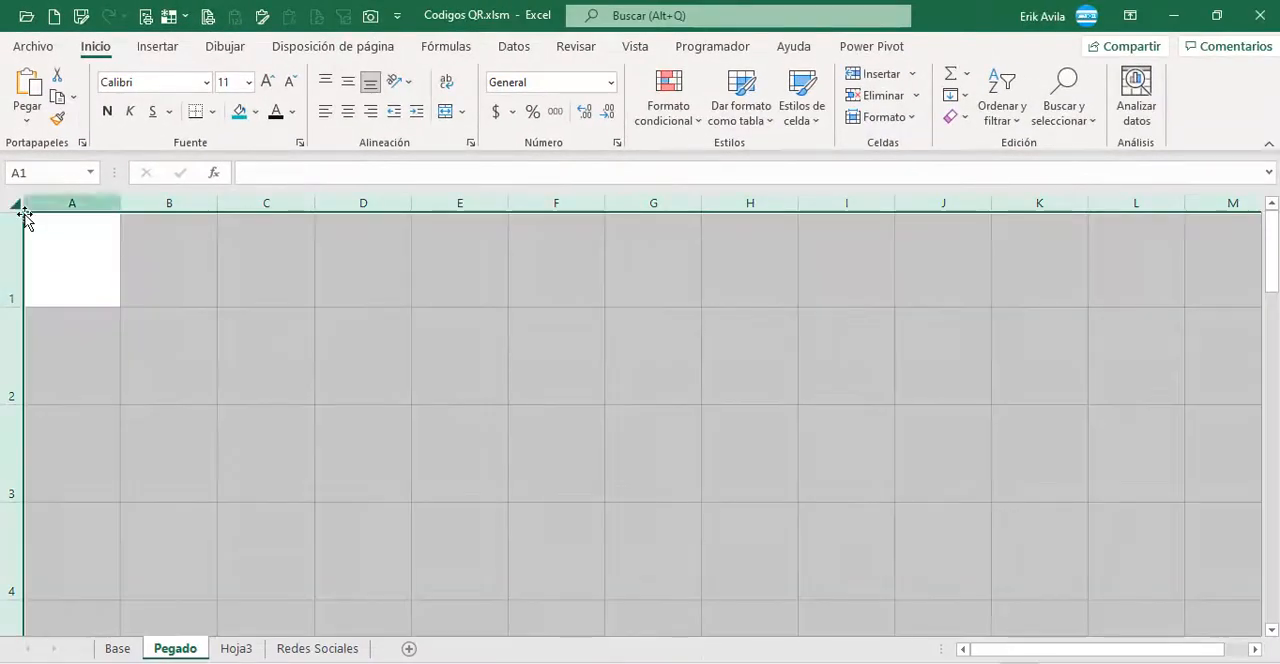
left_click(216, 207)
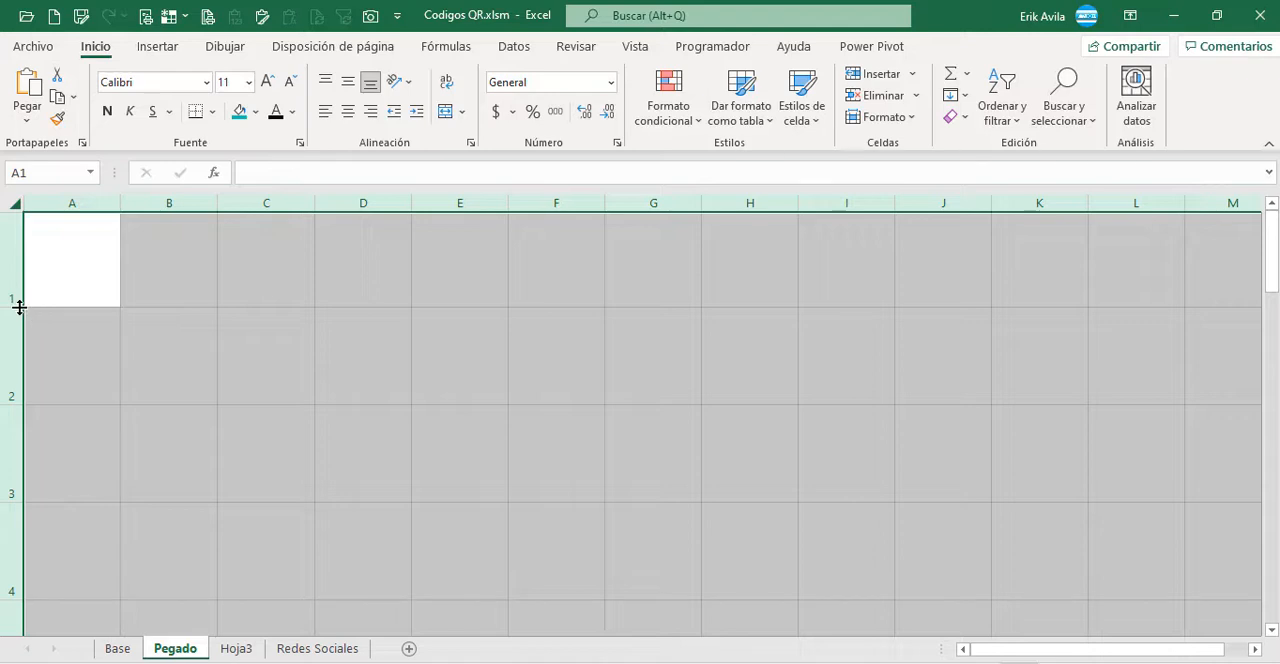
left_click_drag(19, 307, 19, 309)
left_click(234, 263)
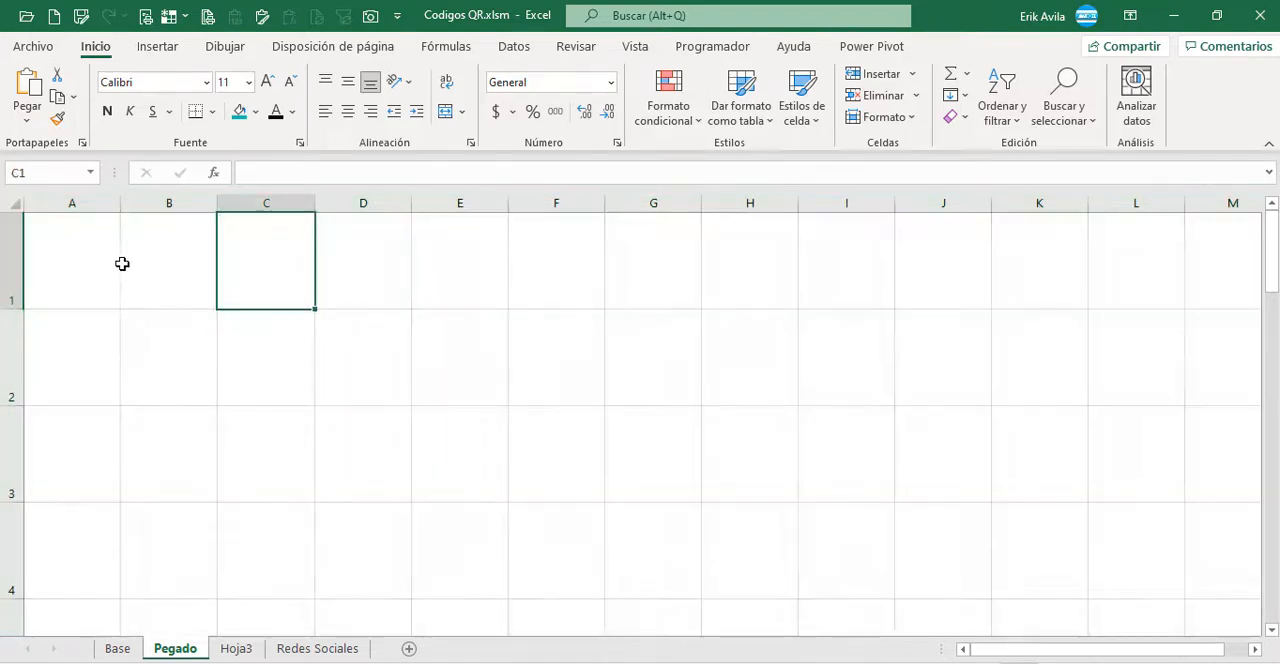
left_click(122, 263)
left_click(254, 343)
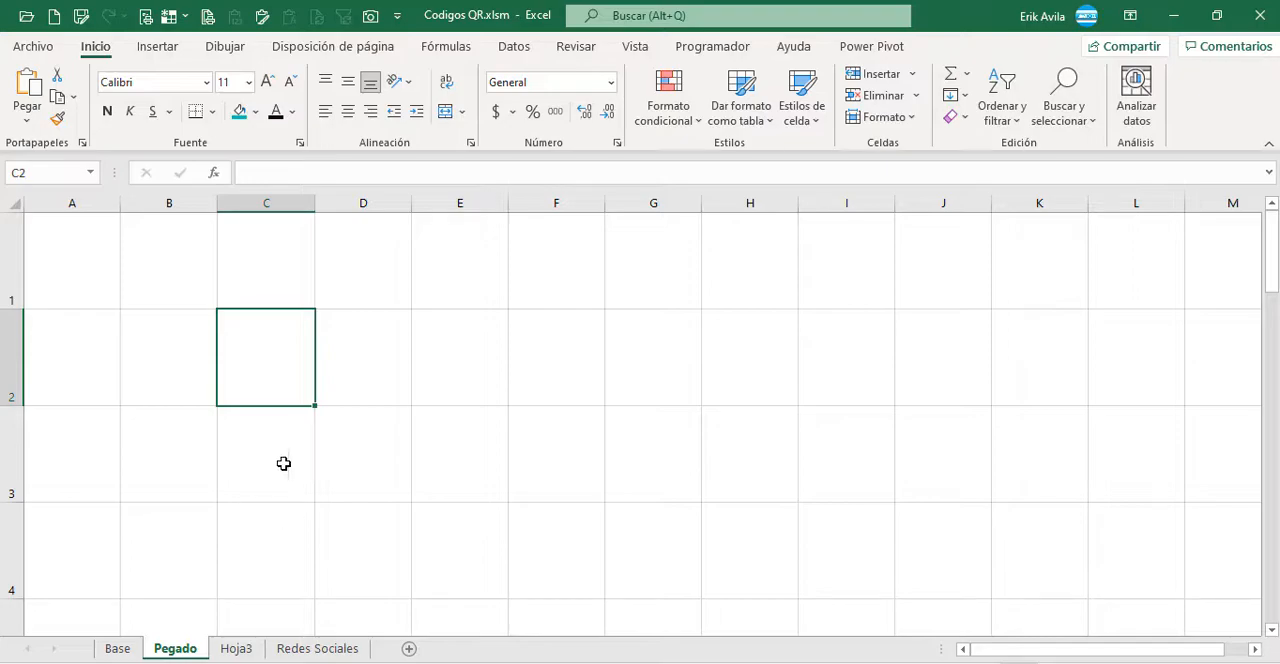
Step: Copy the QR code table from Hoja 1.html in the browser, return to Excel and paste it at A1 of Pegado
left_click(220, 649)
key("alt+Tab")
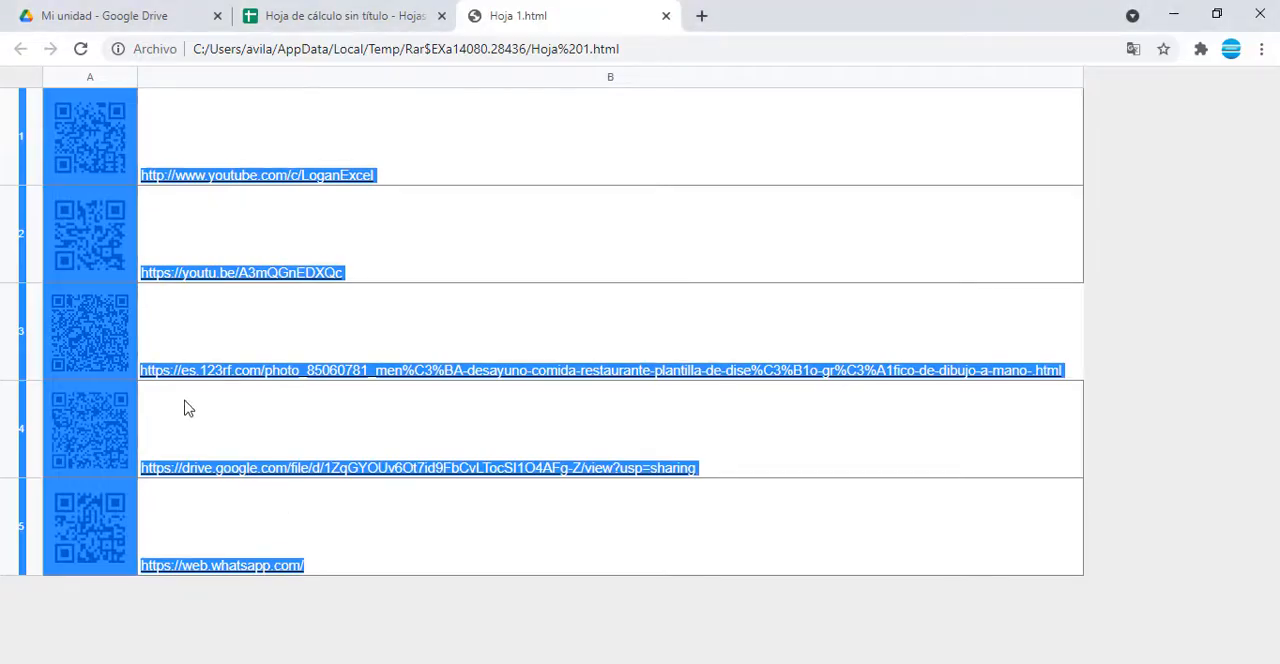
key("alt+Tab")
left_click(64, 269)
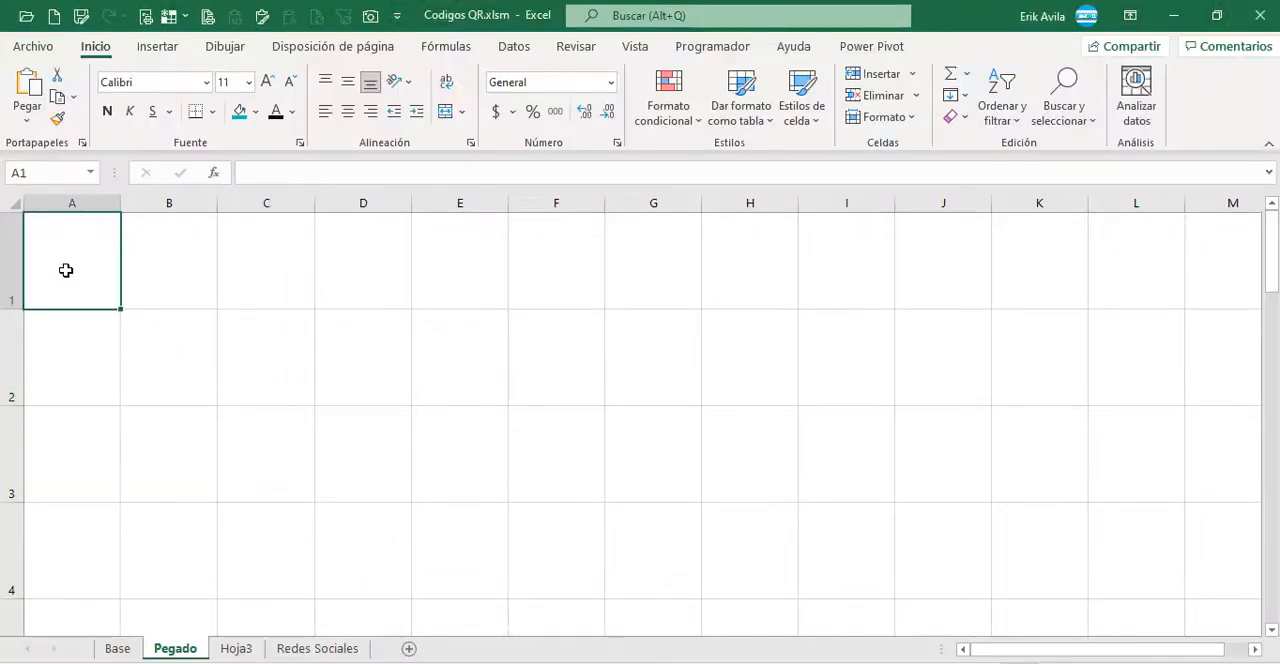
key("ctrl+v")
Step: Check that each pasted QR picture on Pegado is a separate image sitting in its own row beside its link
left_click(88, 458)
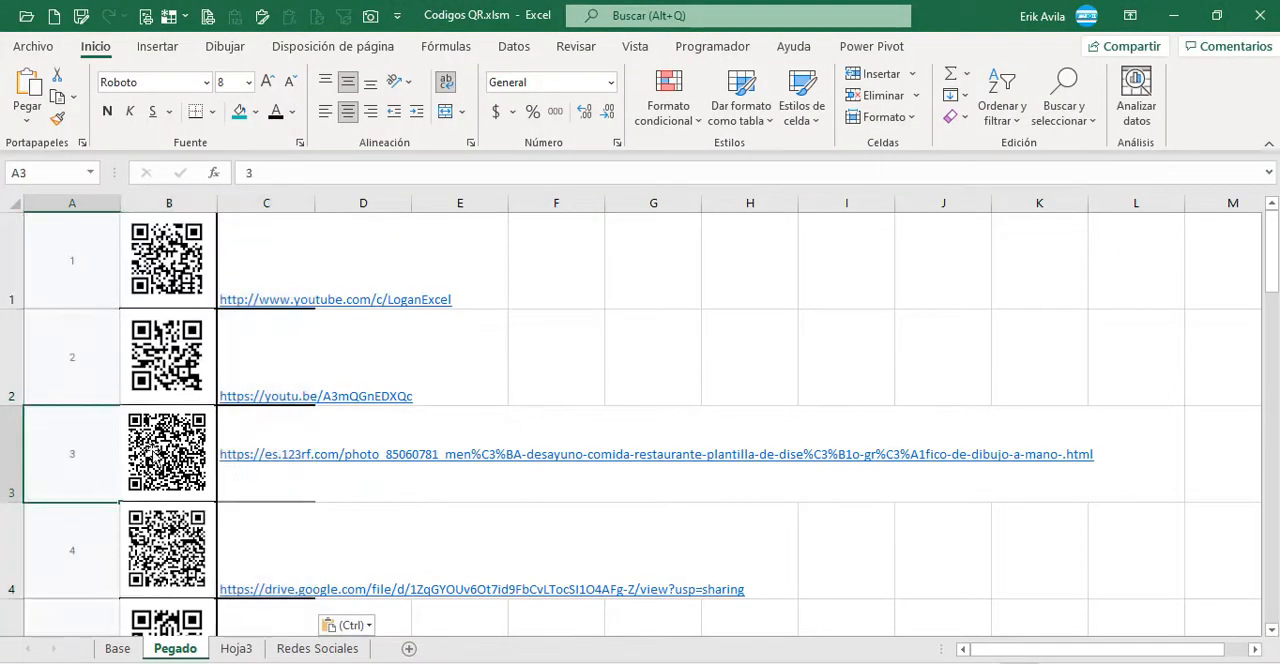
scroll(151, 450, "down", 1)
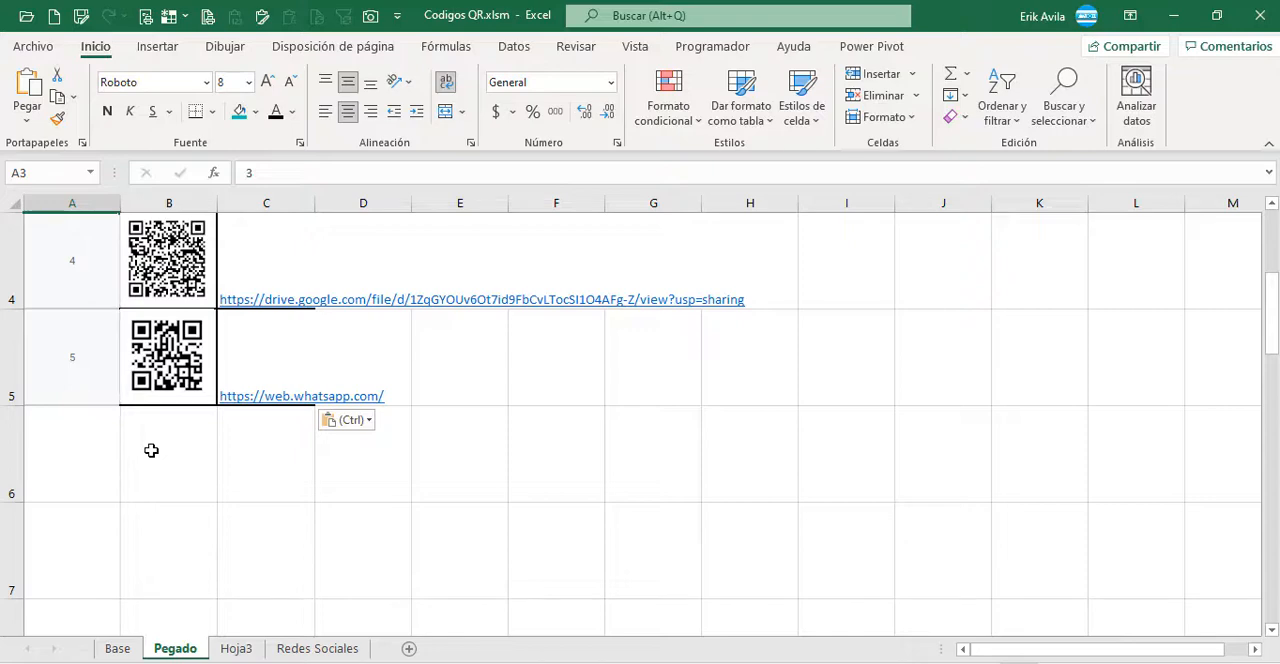
scroll(151, 450, "up", 1)
left_click(160, 276)
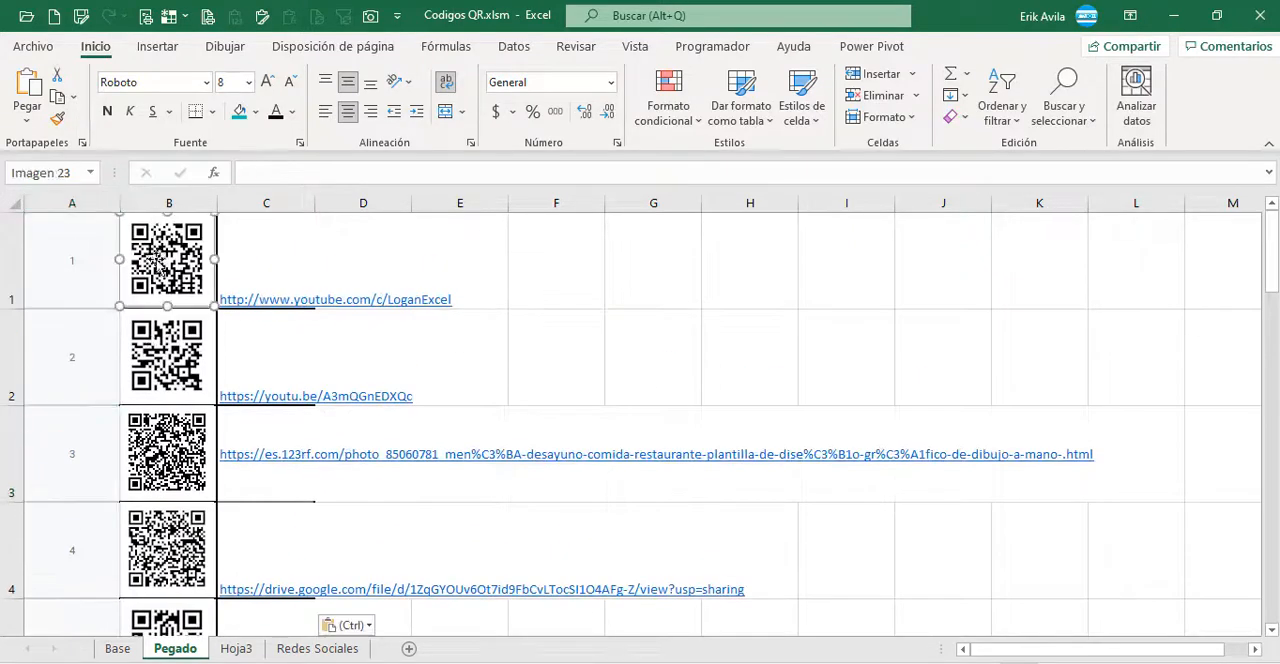
left_click(157, 377)
left_click(166, 461)
Step: Widen column C on Pegado to make room for the links
left_click(460, 262)
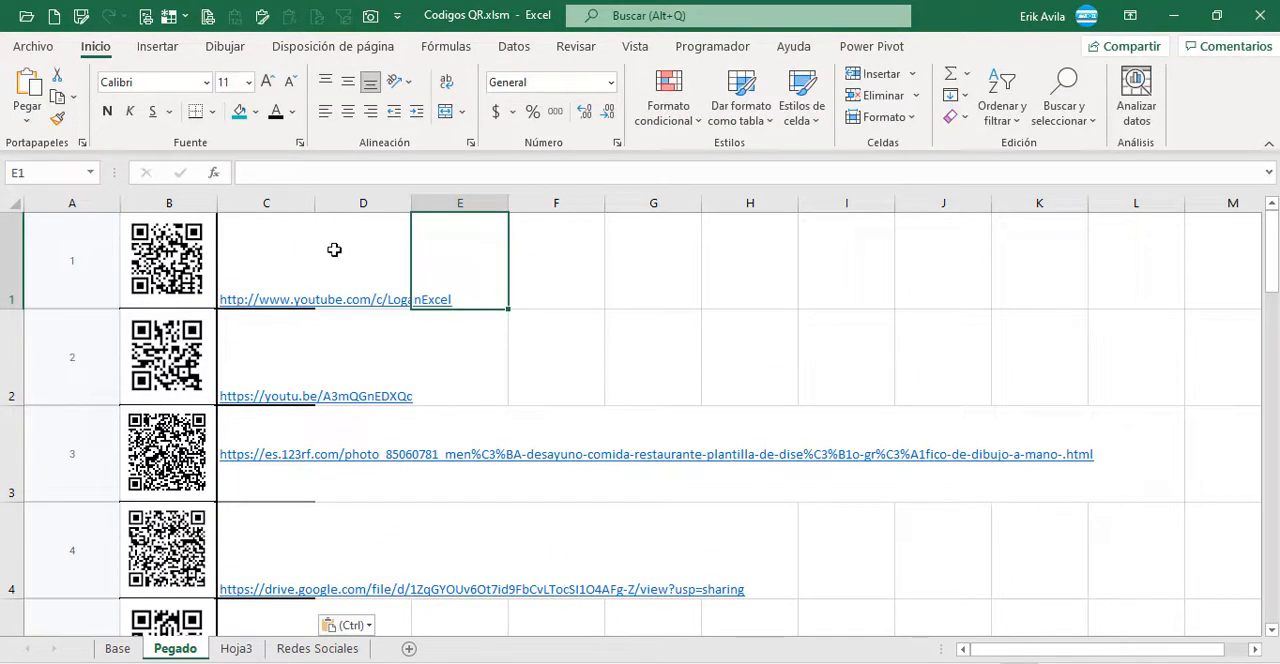
left_click_drag(317, 205, 738, 210)
Step: Review the alignment of the QR pictures with row numbers 1 to 5 in column A
left_click(112, 368)
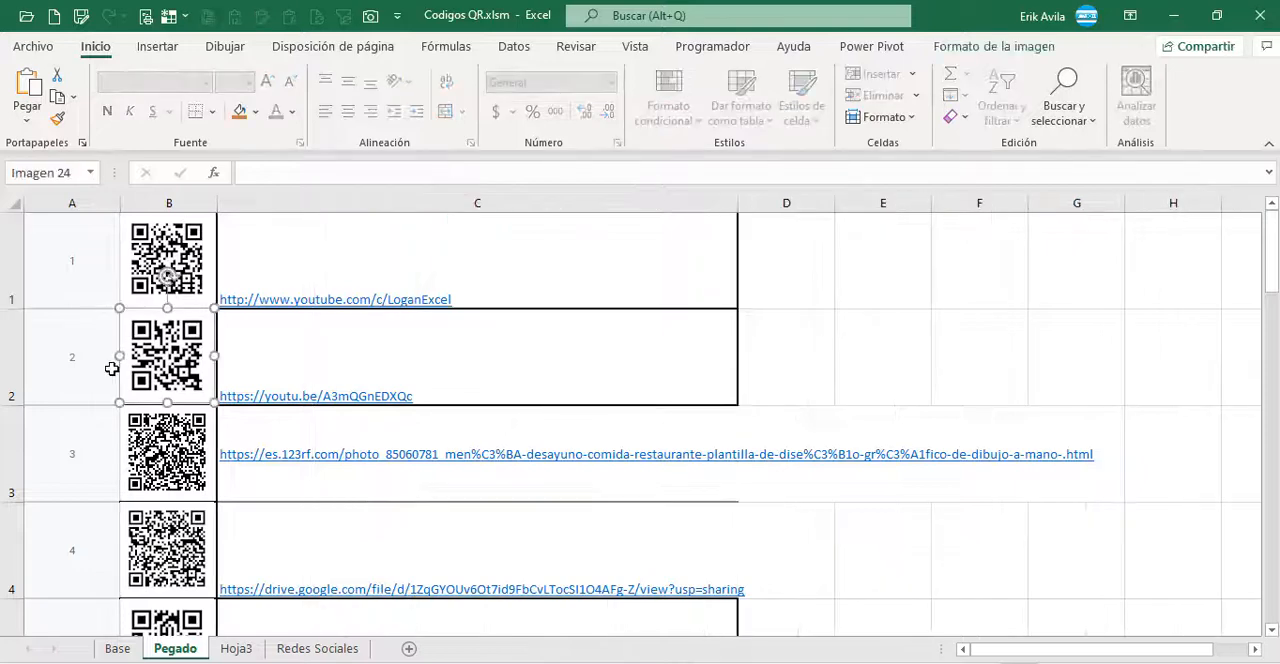
left_click(49, 292)
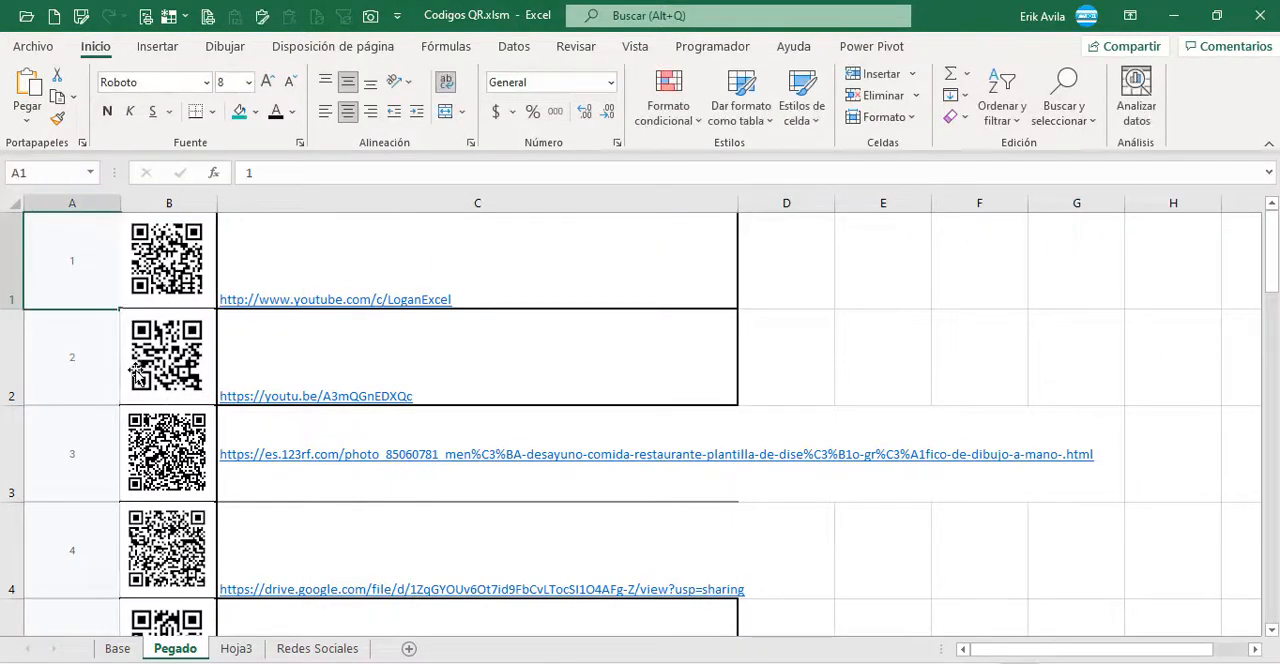
scroll(140, 400, "down", 1)
left_click(108, 372)
scroll(108, 372, "up", 1)
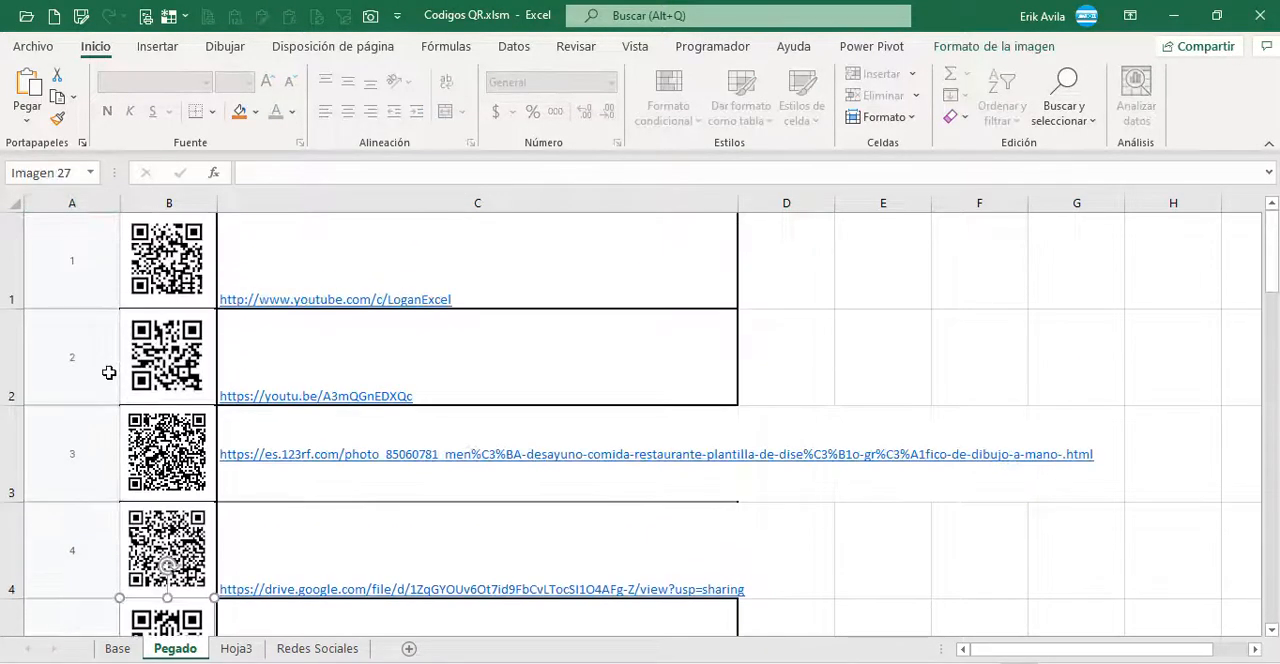
left_click(88, 292)
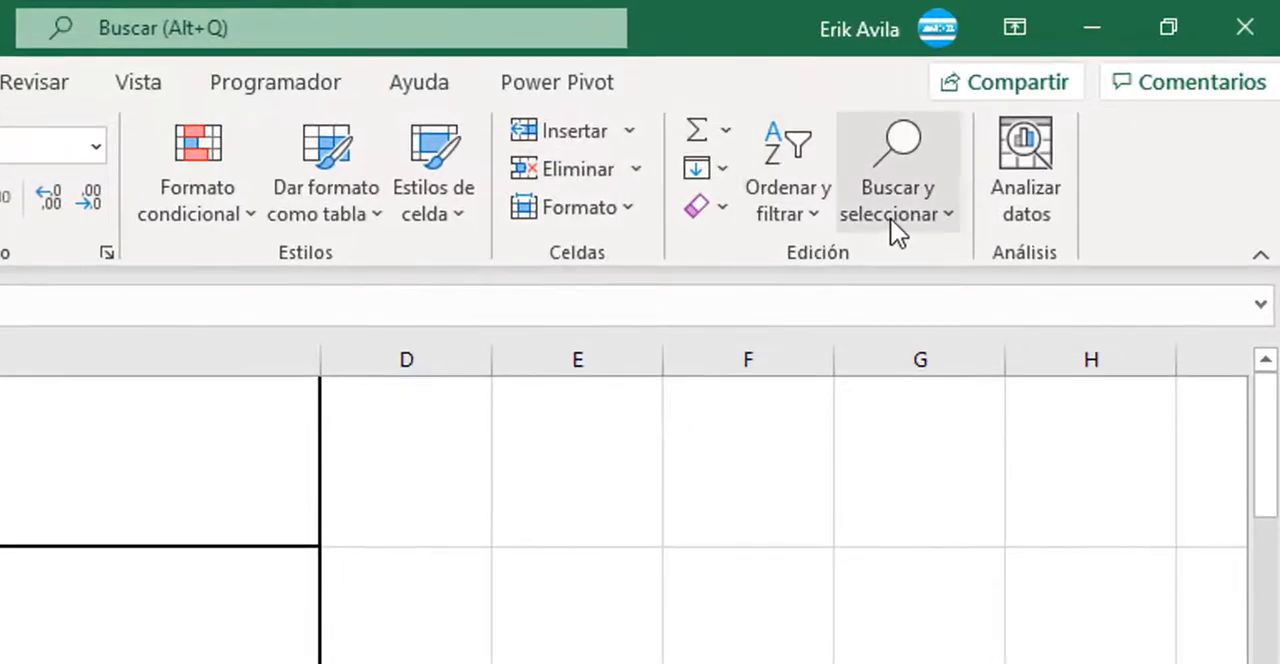
Step: Select all QR pictures on Pegado at once using Ir a Especial with the Objetos option
left_click(895, 222)
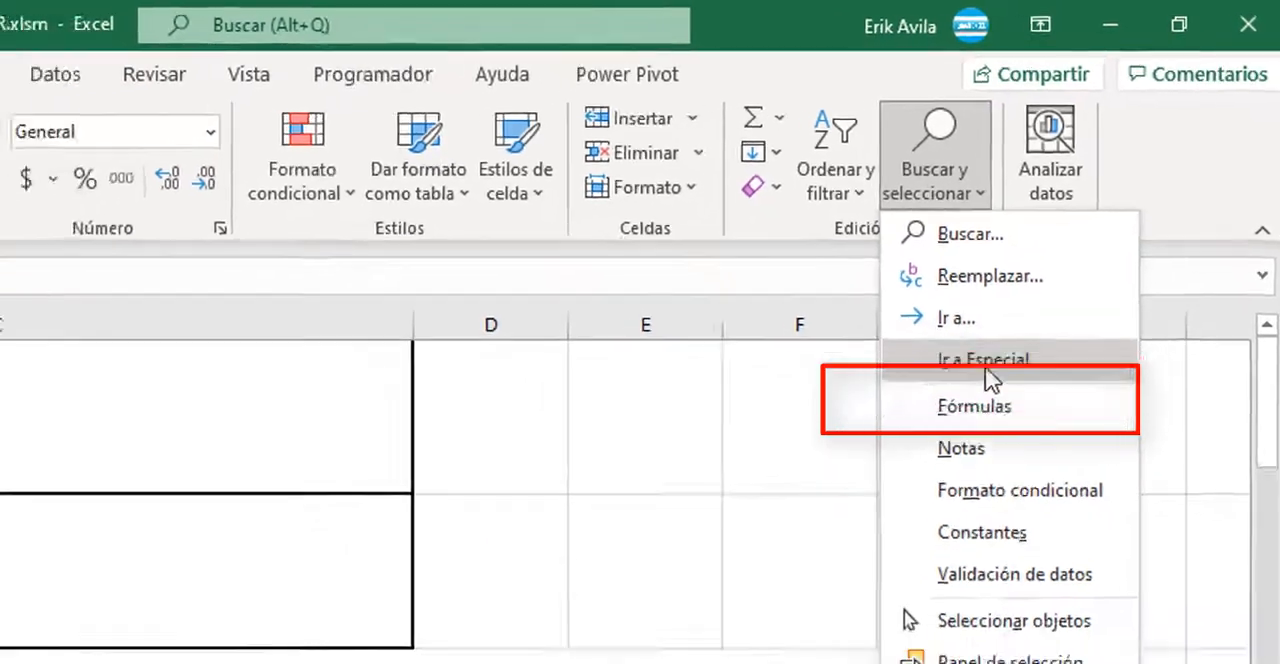
left_click(956, 410)
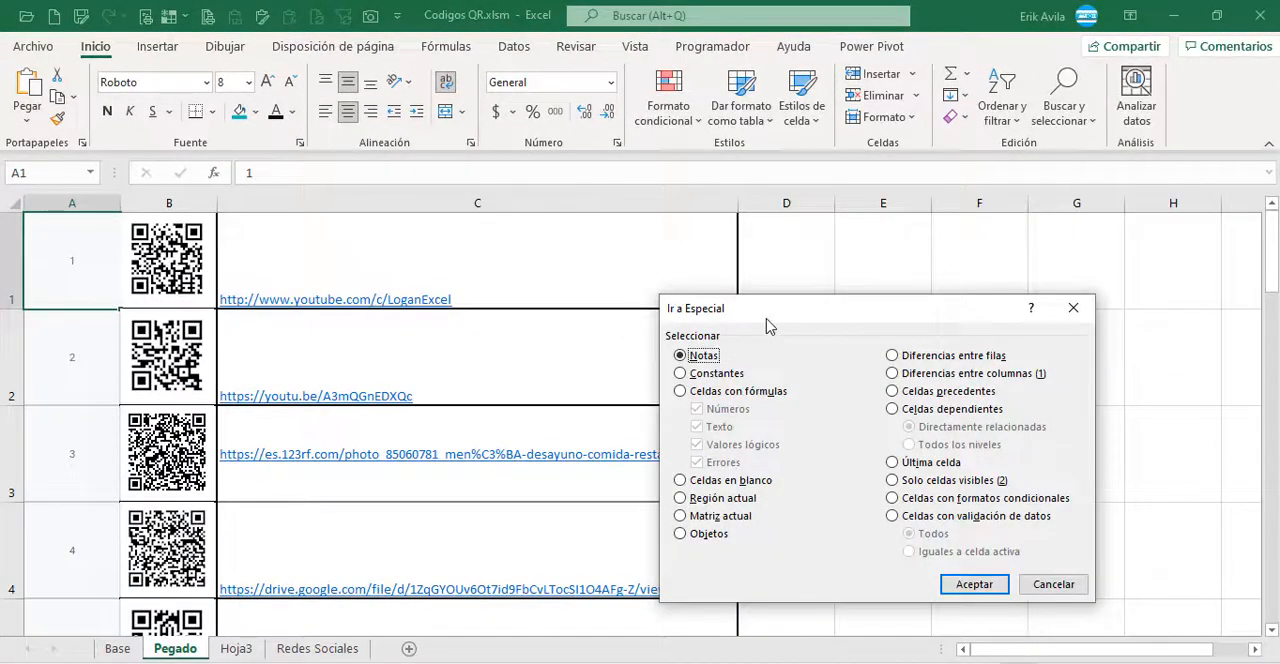
left_click_drag(768, 326, 674, 211)
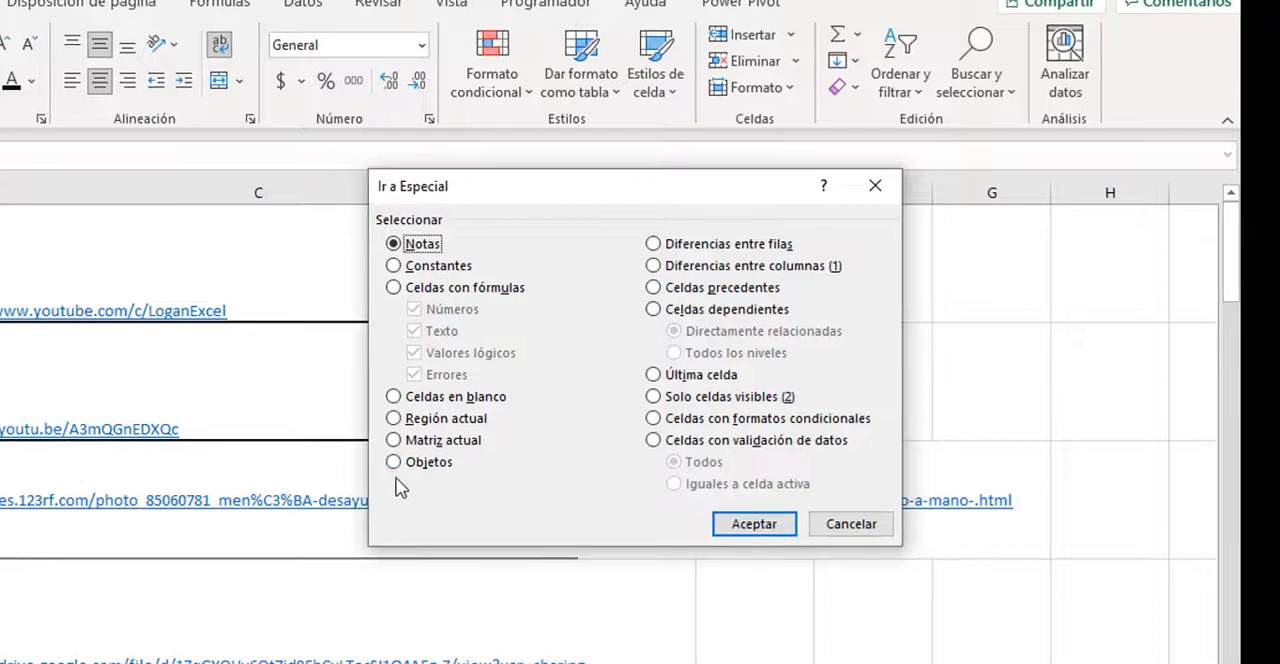
left_click(394, 465)
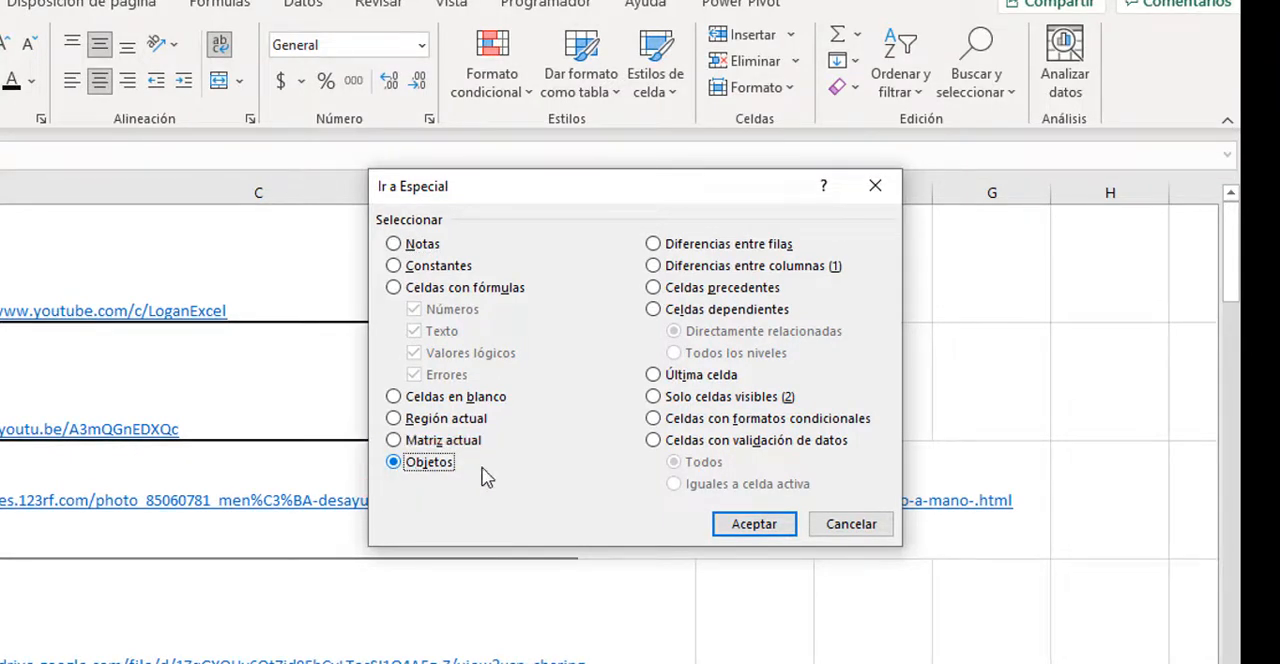
left_click(755, 525)
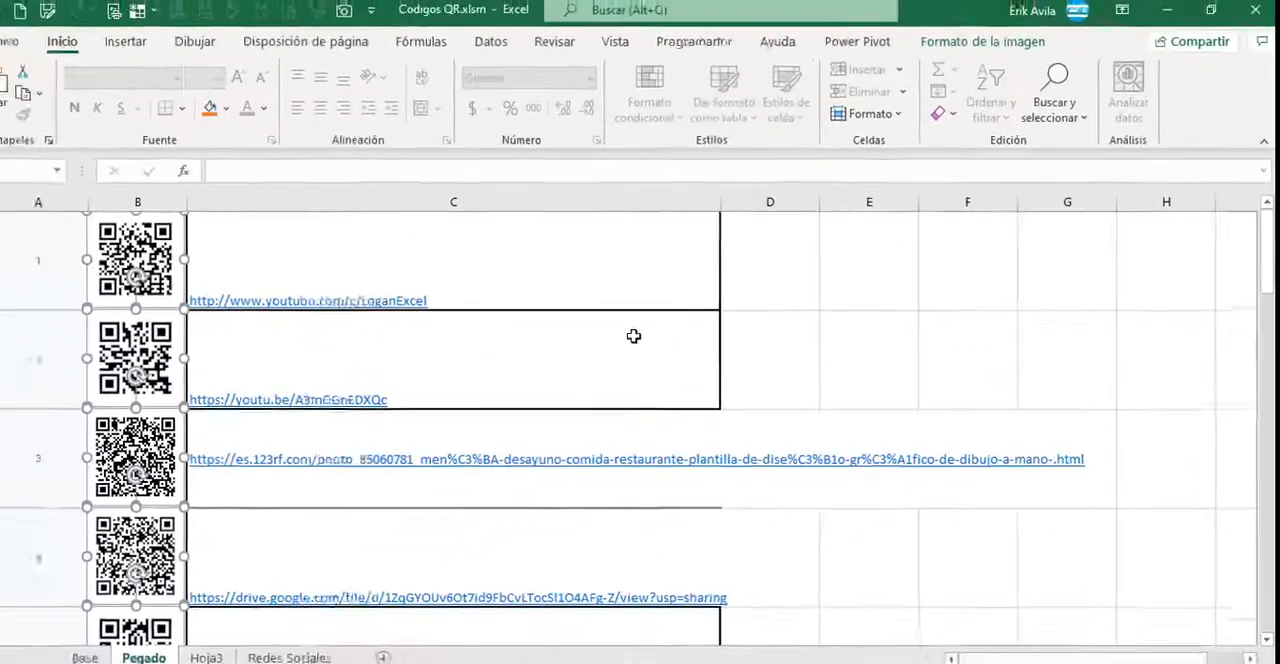
scroll(210, 400, "down", 1)
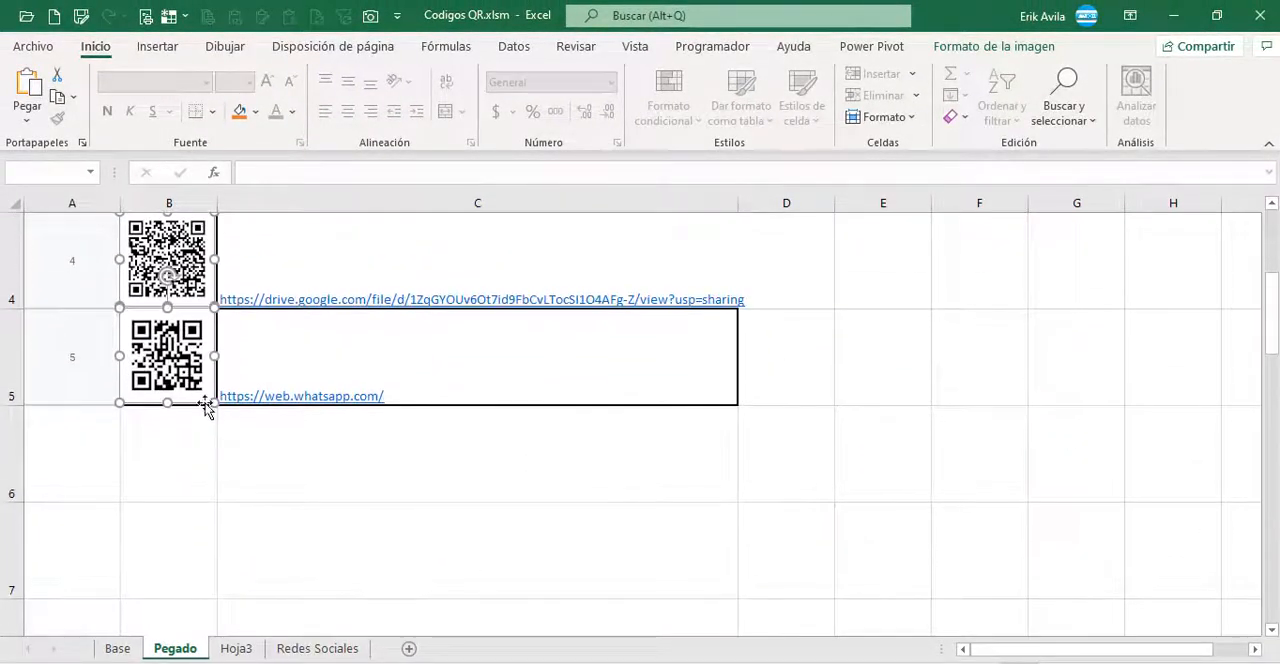
scroll(210, 410, "up", 1)
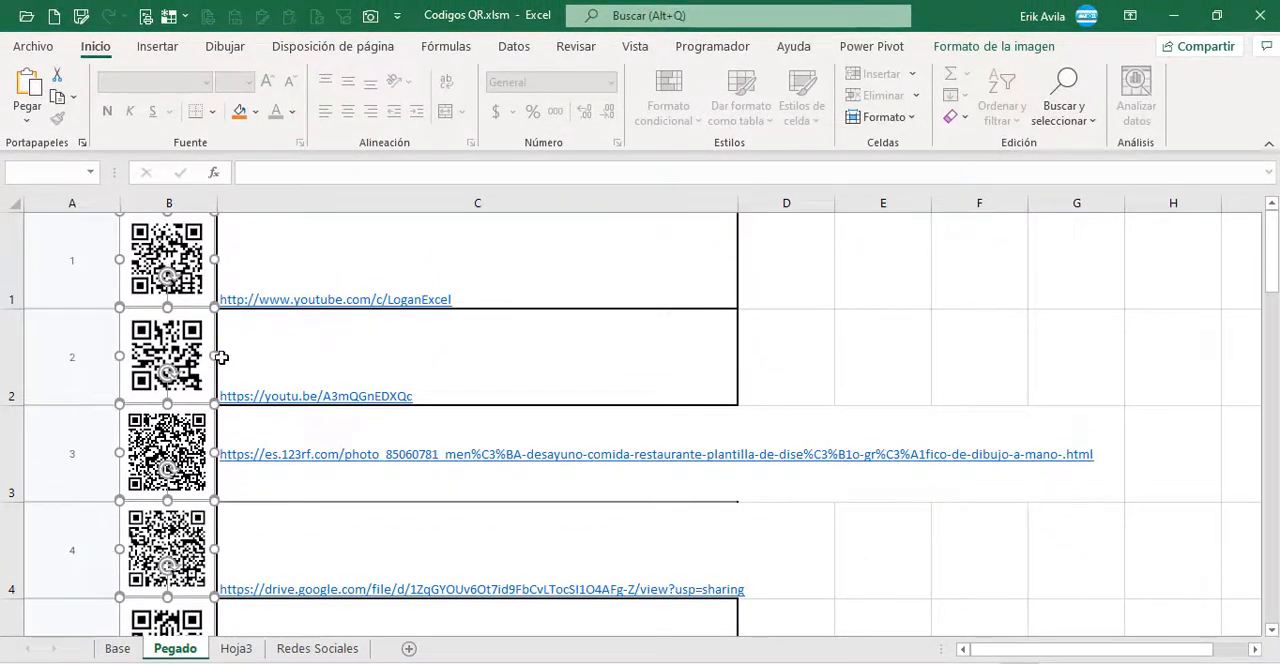
Step: Set the selected QR pictures' properties to Mover y cambiar tamaño con celdas, then deselect them
right_click(197, 275)
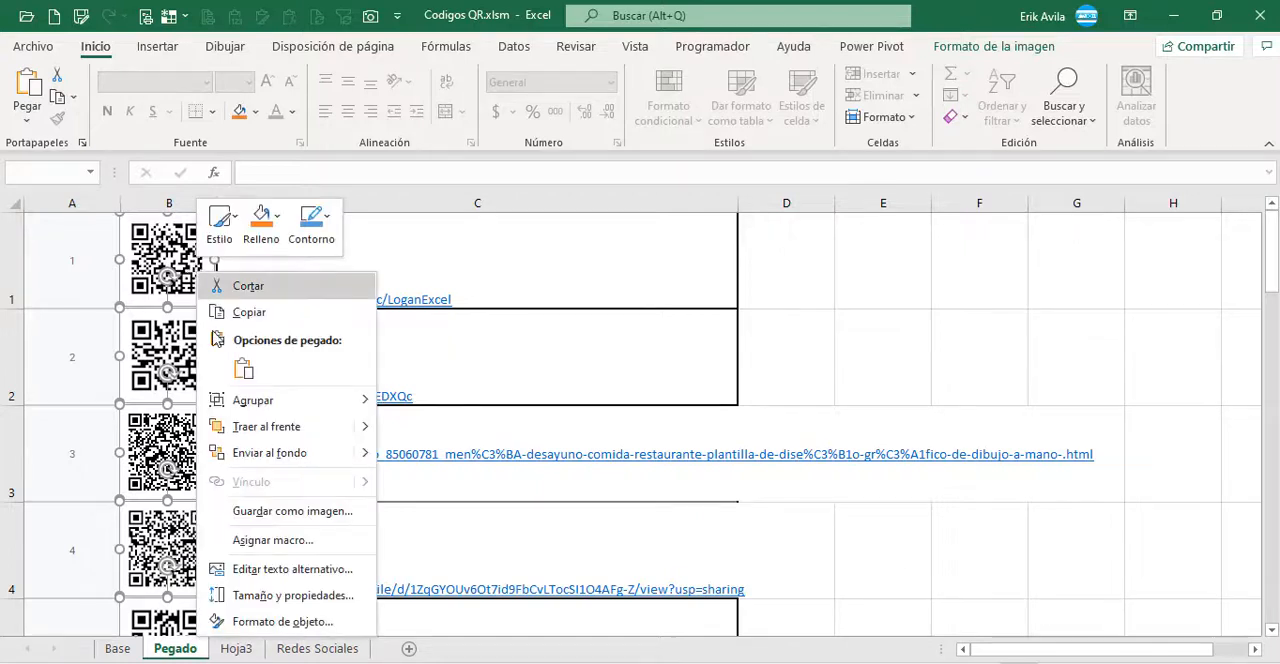
left_click(255, 595)
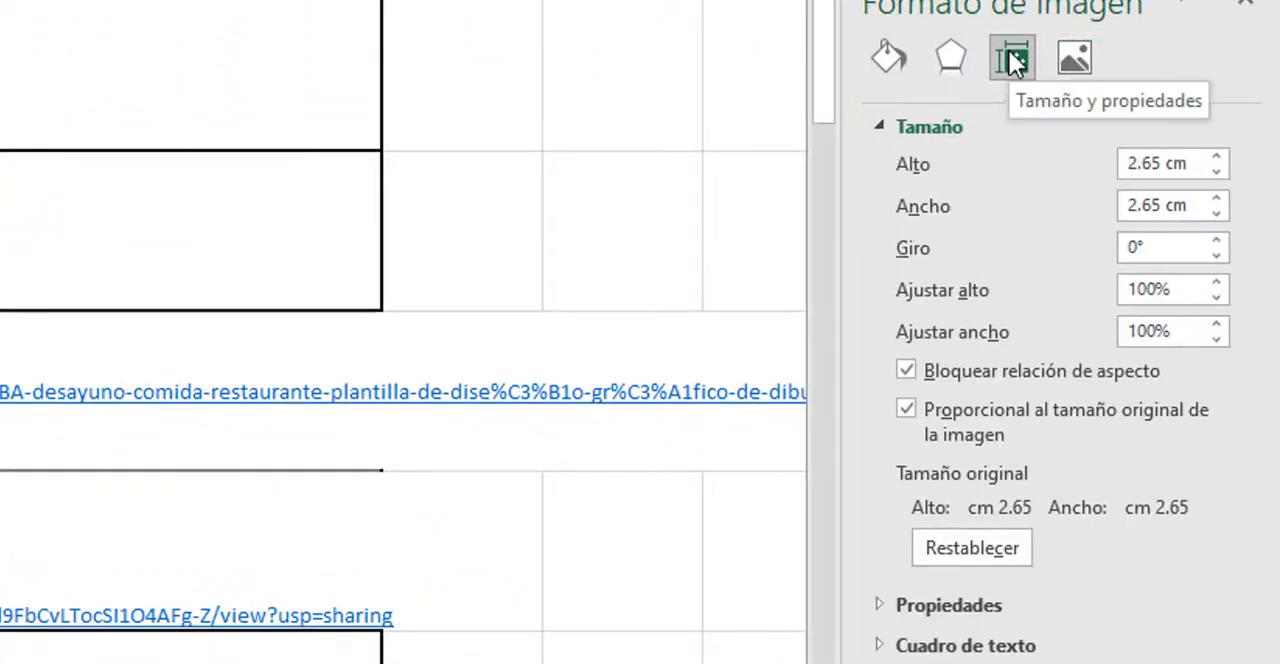
left_click(884, 606)
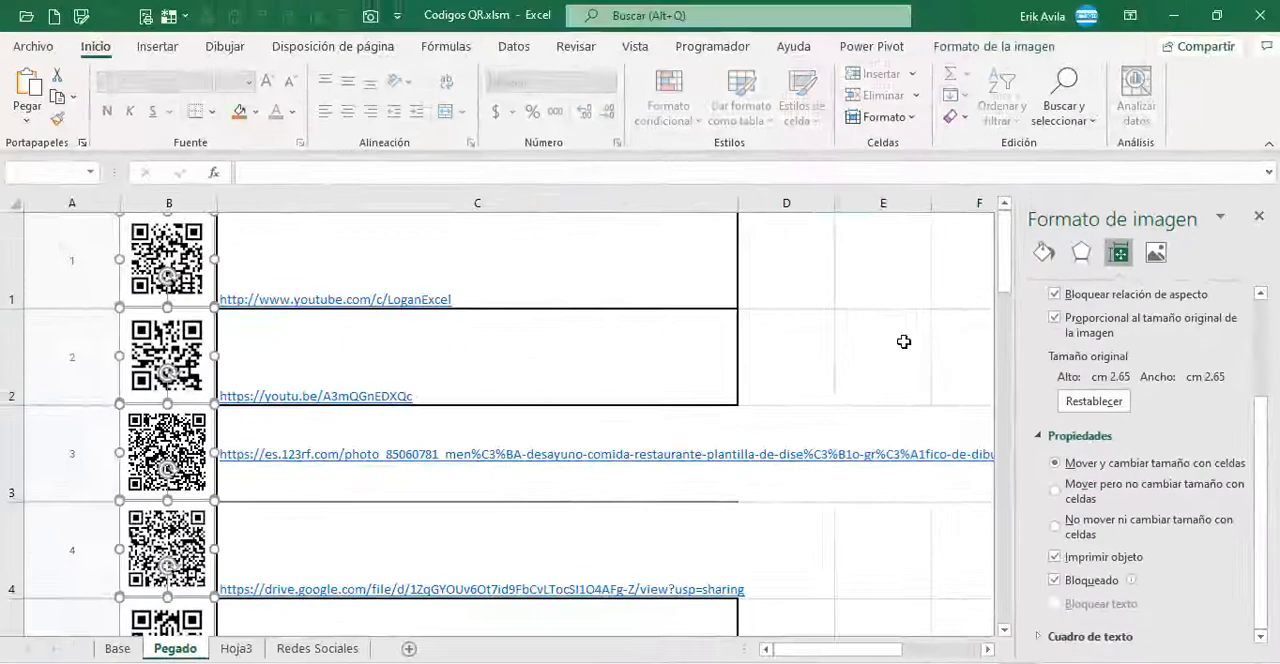
left_click(903, 343)
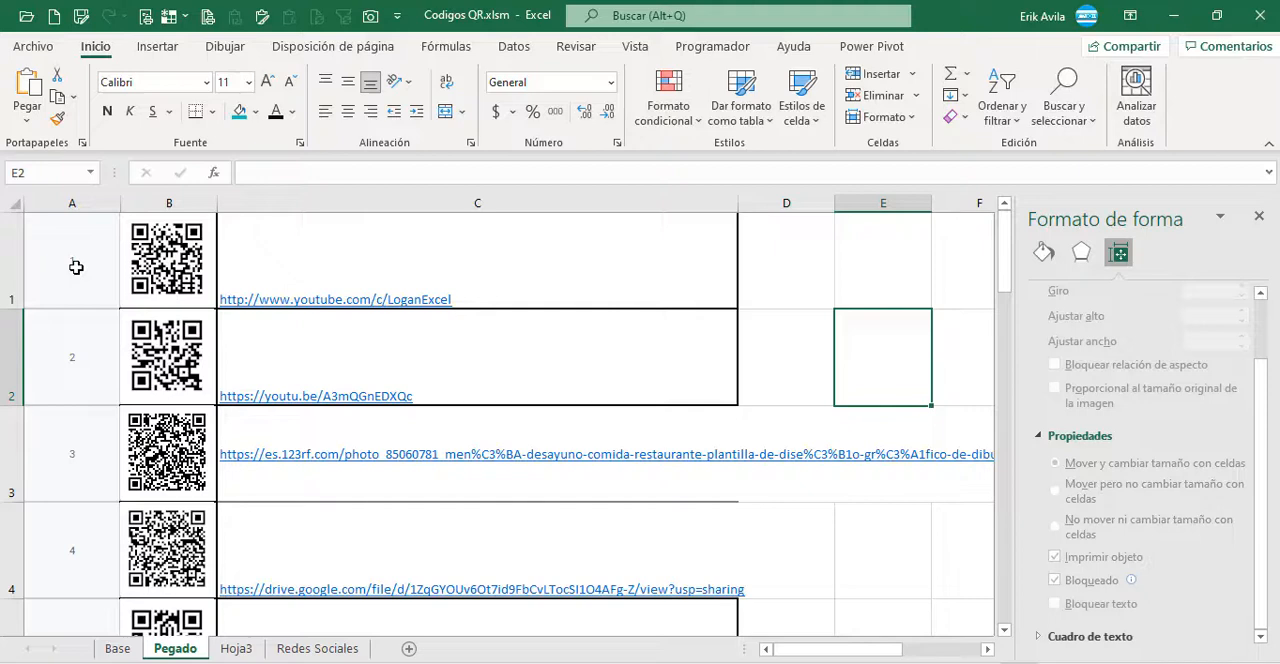
Step: Shrink all rows and columns on Pegado together, then autofit column C to its links
left_click(12, 203)
left_click_drag(14, 307, 14, 251)
left_click_drag(144, 204, 130, 203)
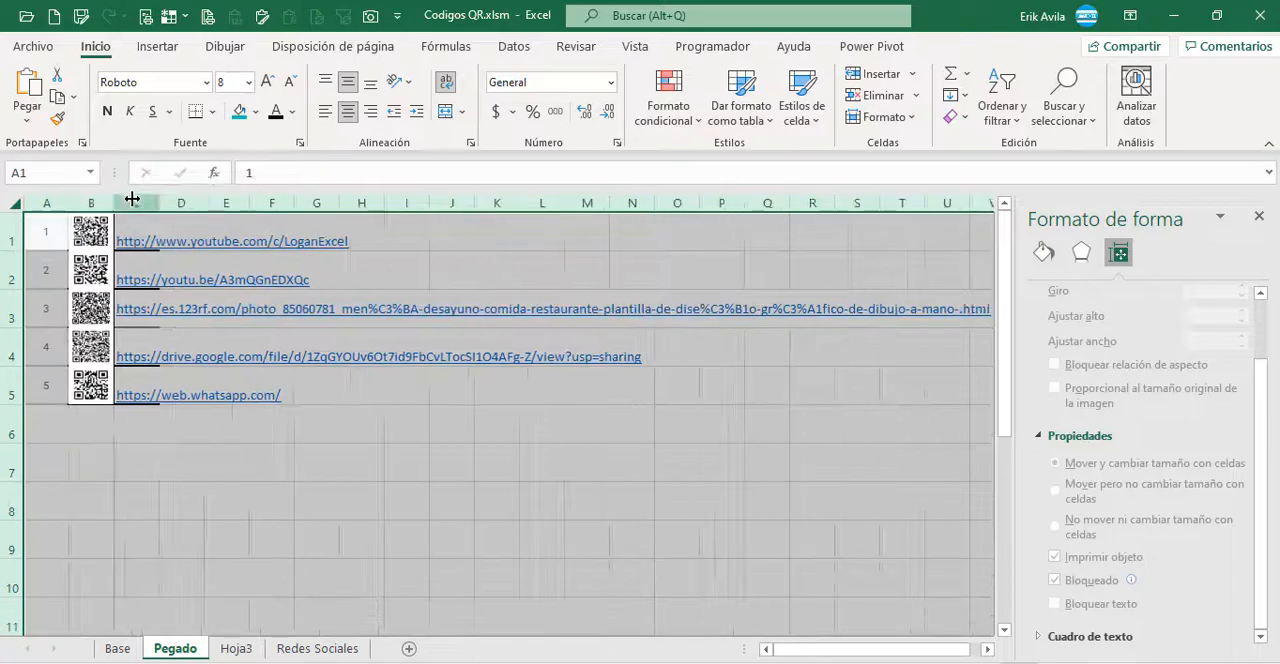
left_click(181, 462)
double_click(158, 203)
Step: Inspect the QR pictures in column B one by one for their fit within the resized cells of rows 1 to 5
left_click(91, 385)
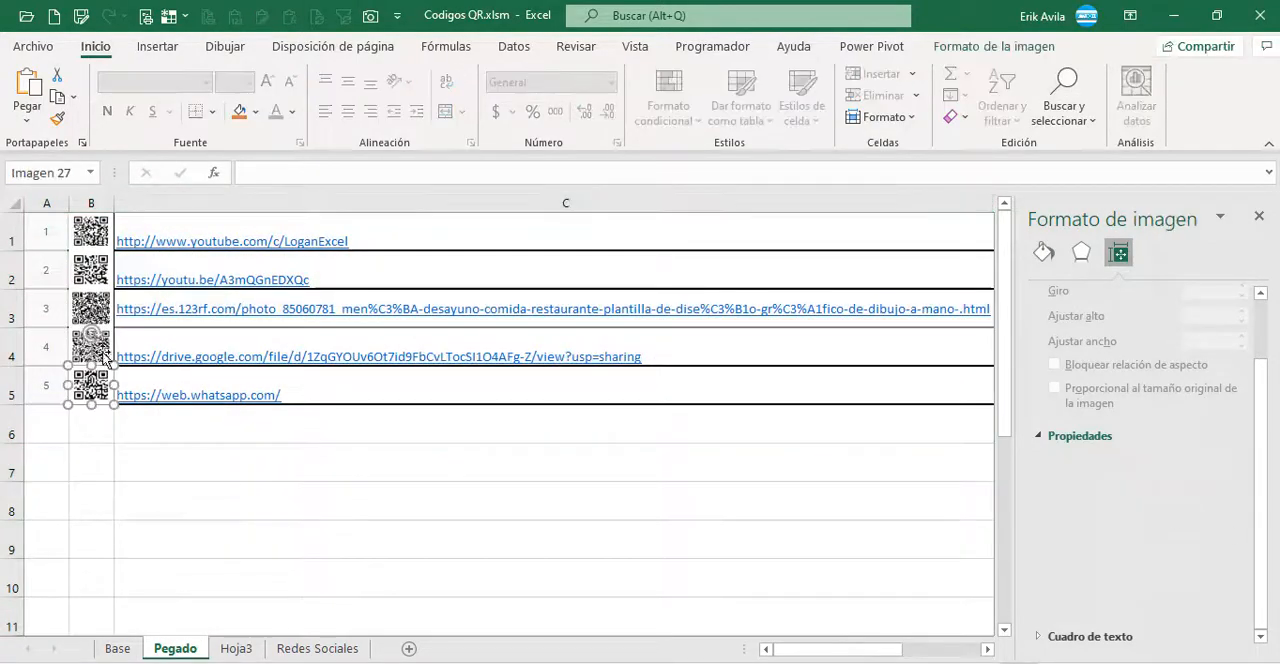
left_click(93, 239)
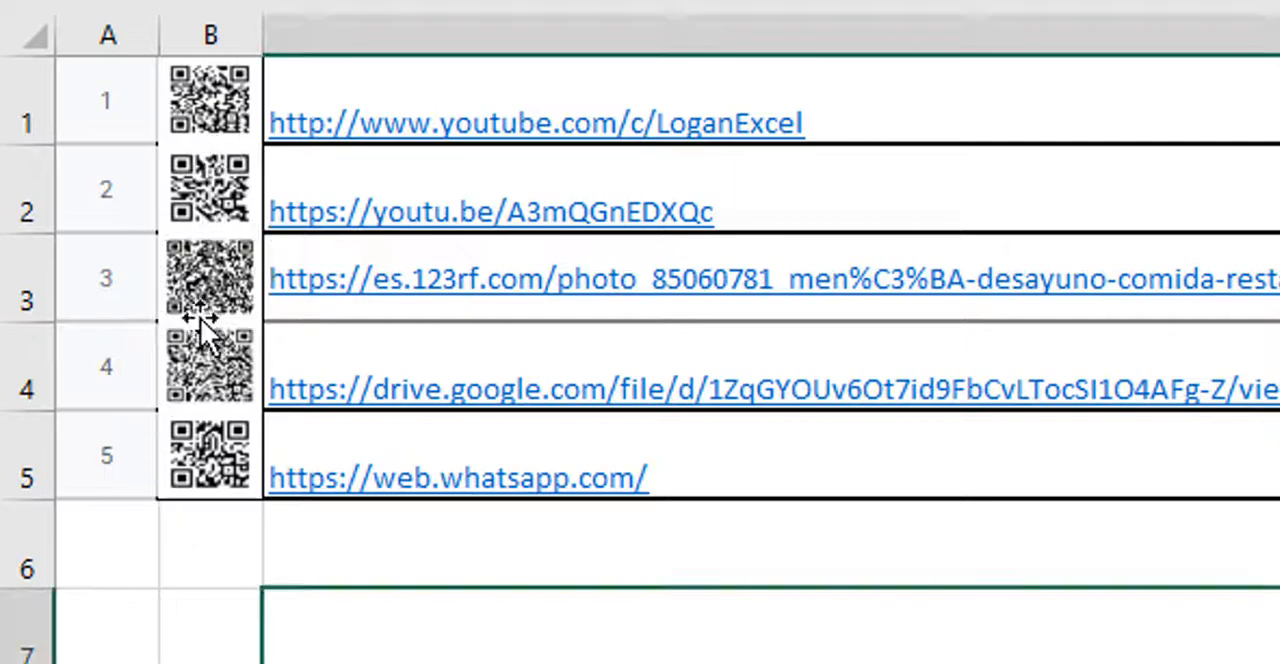
left_click(200, 320)
left_click(222, 551)
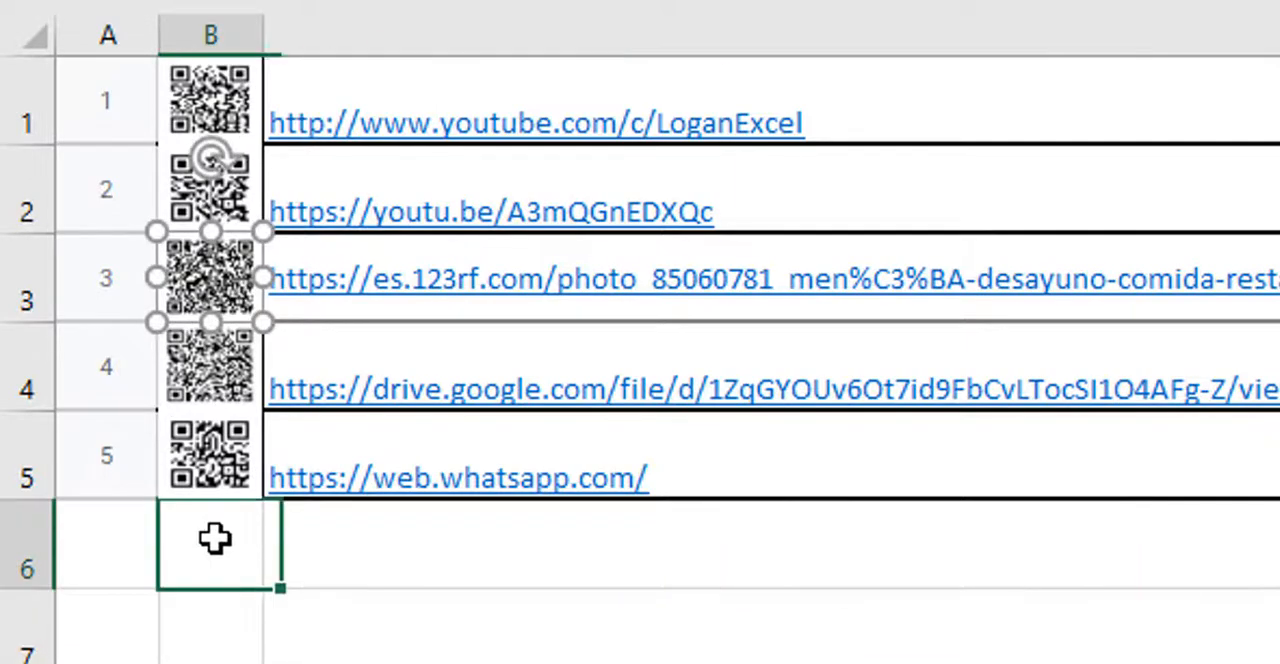
left_click(215, 430)
left_click(210, 190)
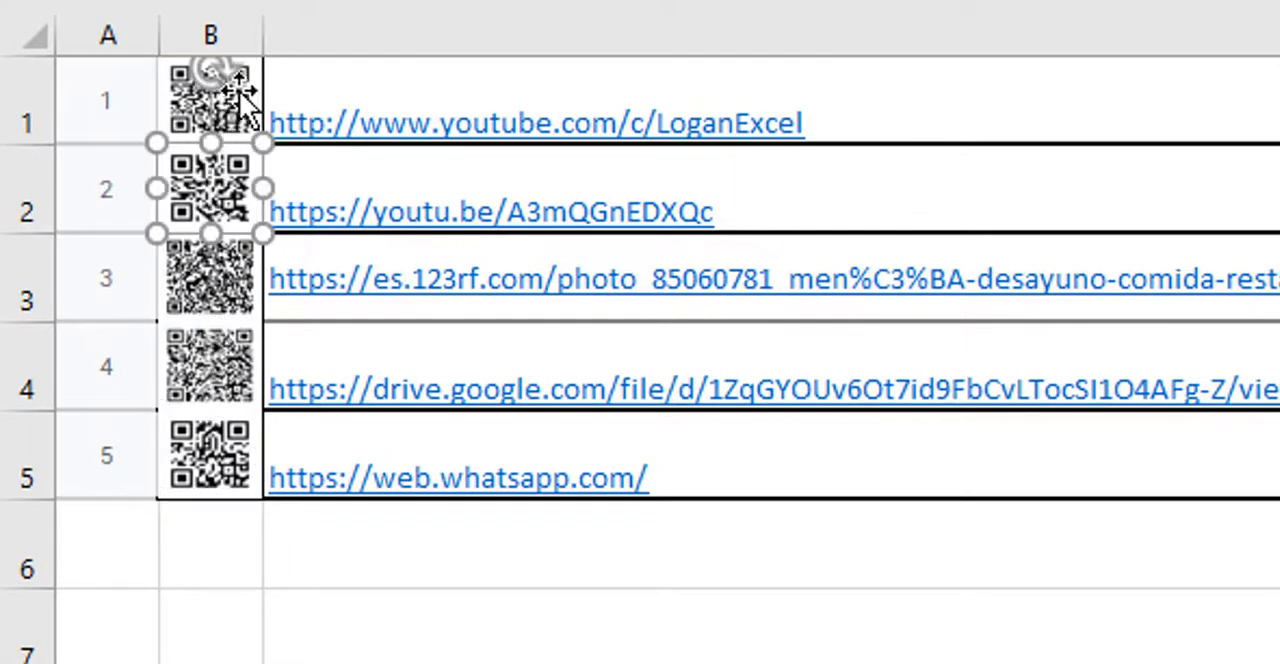
left_click(230, 100)
left_click(308, 648)
left_click(212, 455)
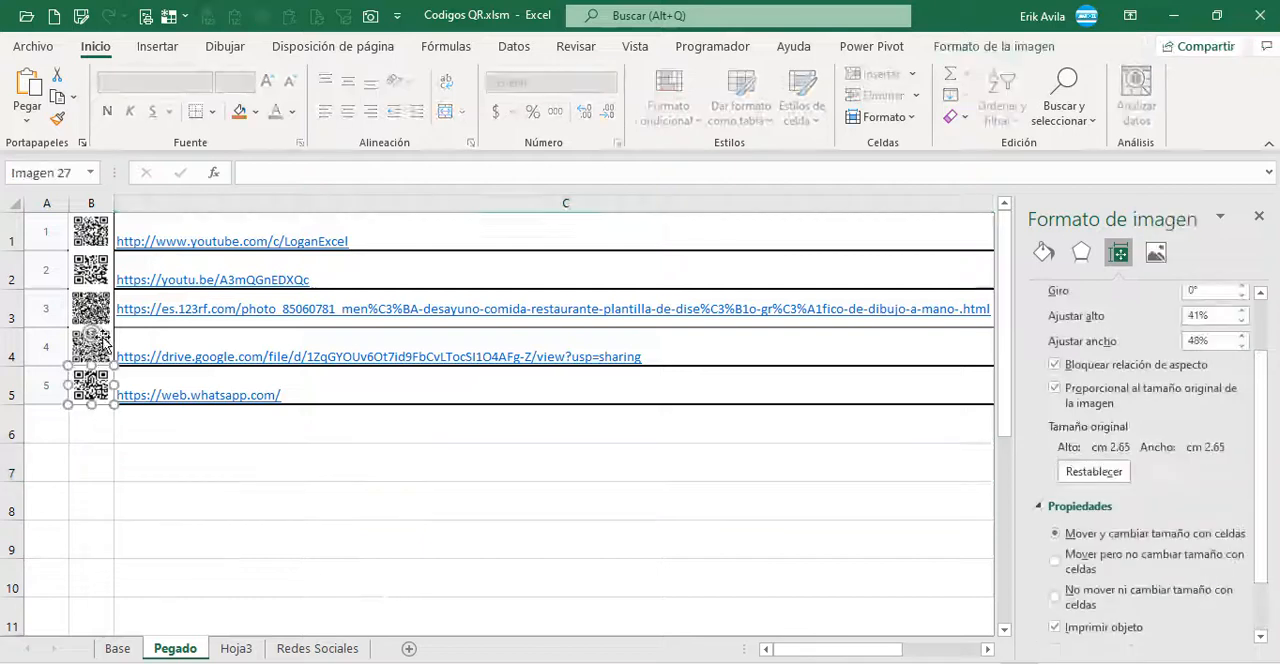
left_click(212, 367)
left_click(212, 278)
left_click(414, 492)
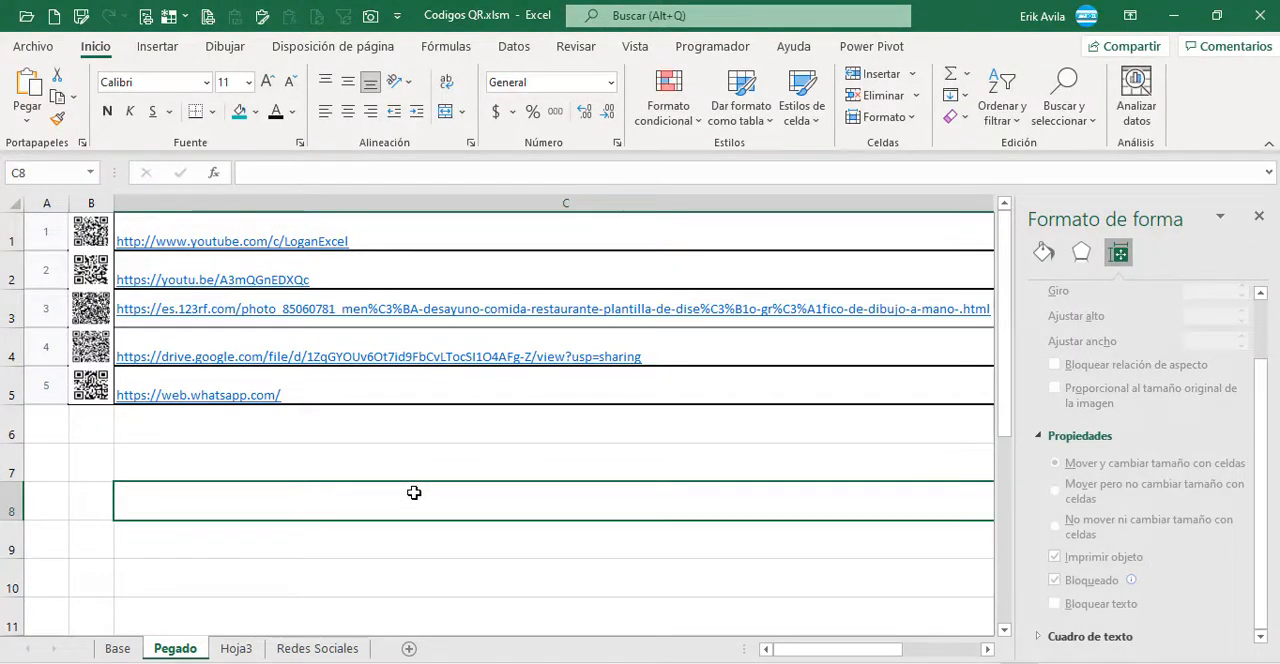
key("Left")
key("Up")
key("ctrl+Up")
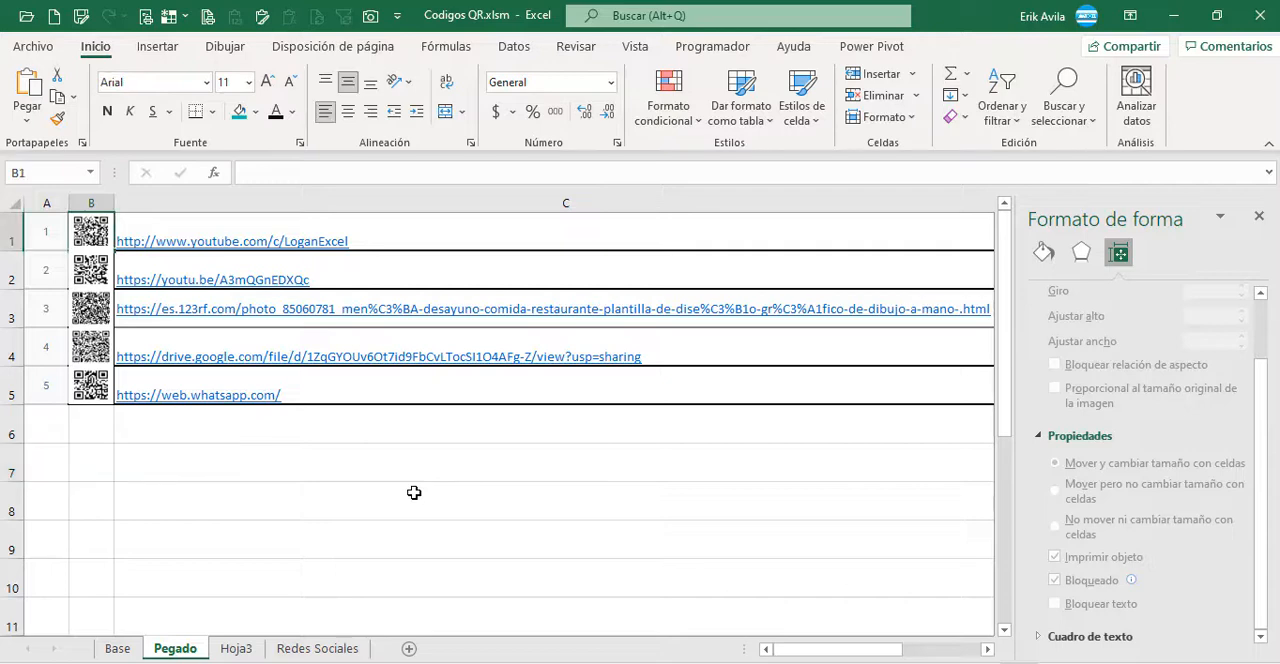
Step: Open the Base sheet, switch to Google Sheets and enter a person's full name with a space in cell B1 of Hoja 2
left_click(117, 648)
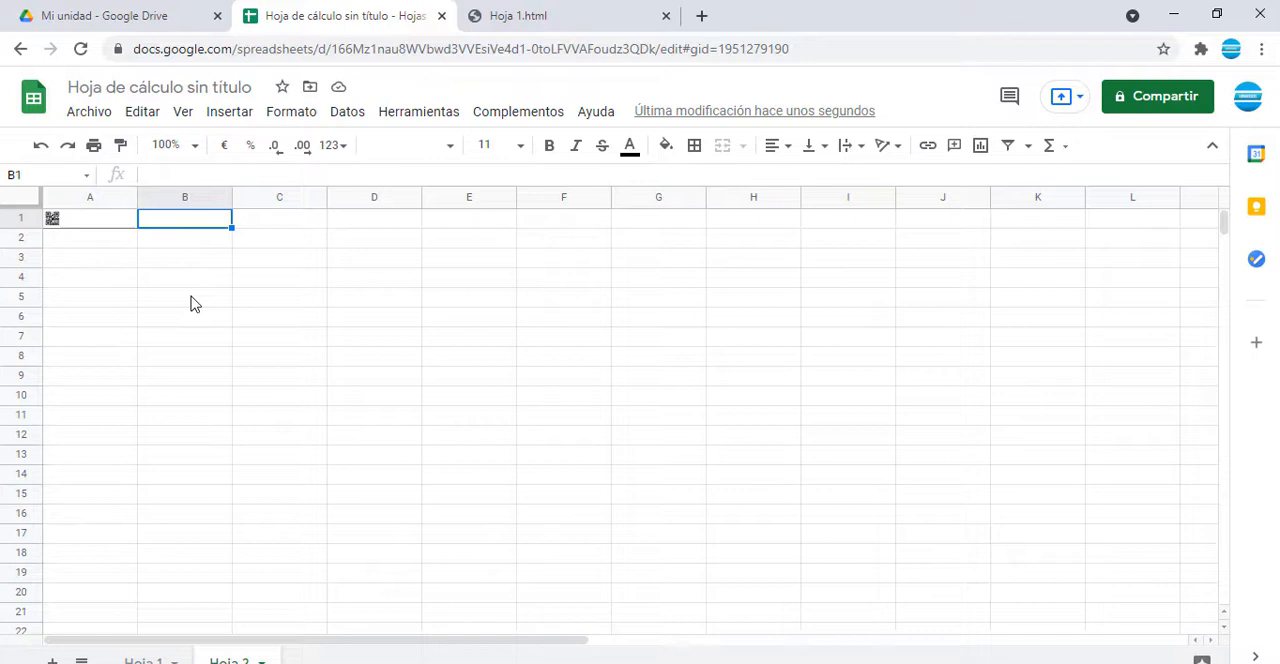
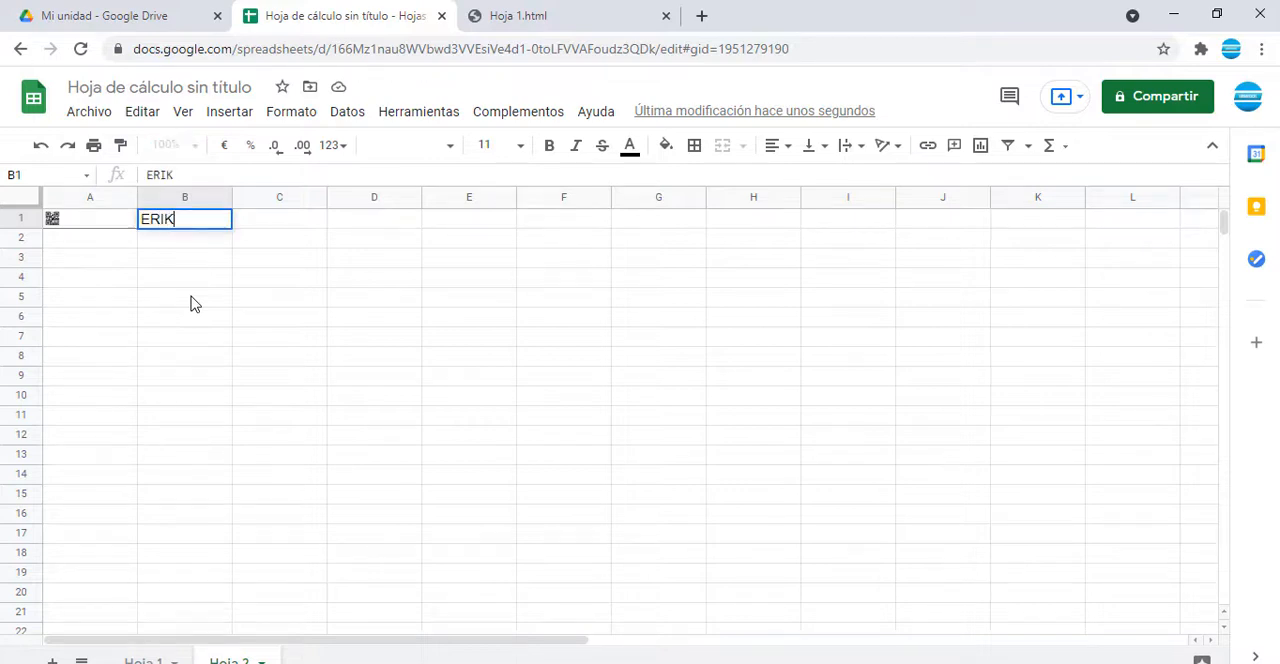
key("shift+Tab")
Step: Examine cell A1 and its IMAGE formula for how it handles text containing a space
left_click(117, 263)
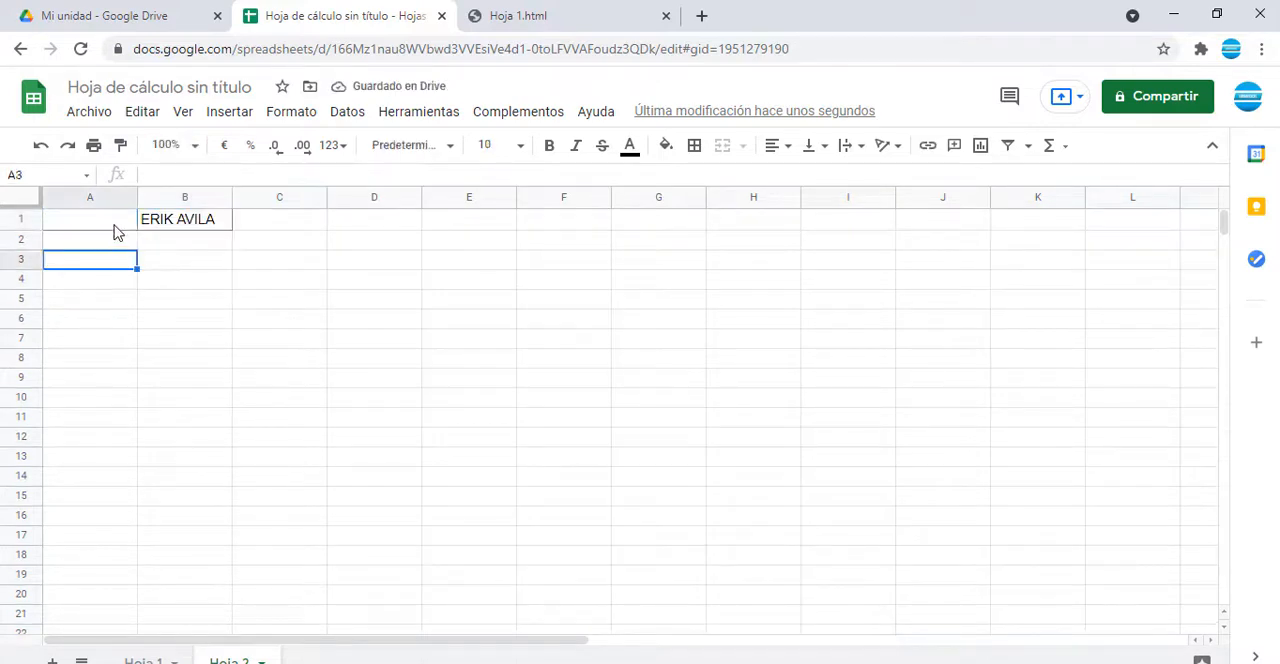
left_click(114, 224)
key("Down")
left_click(108, 223)
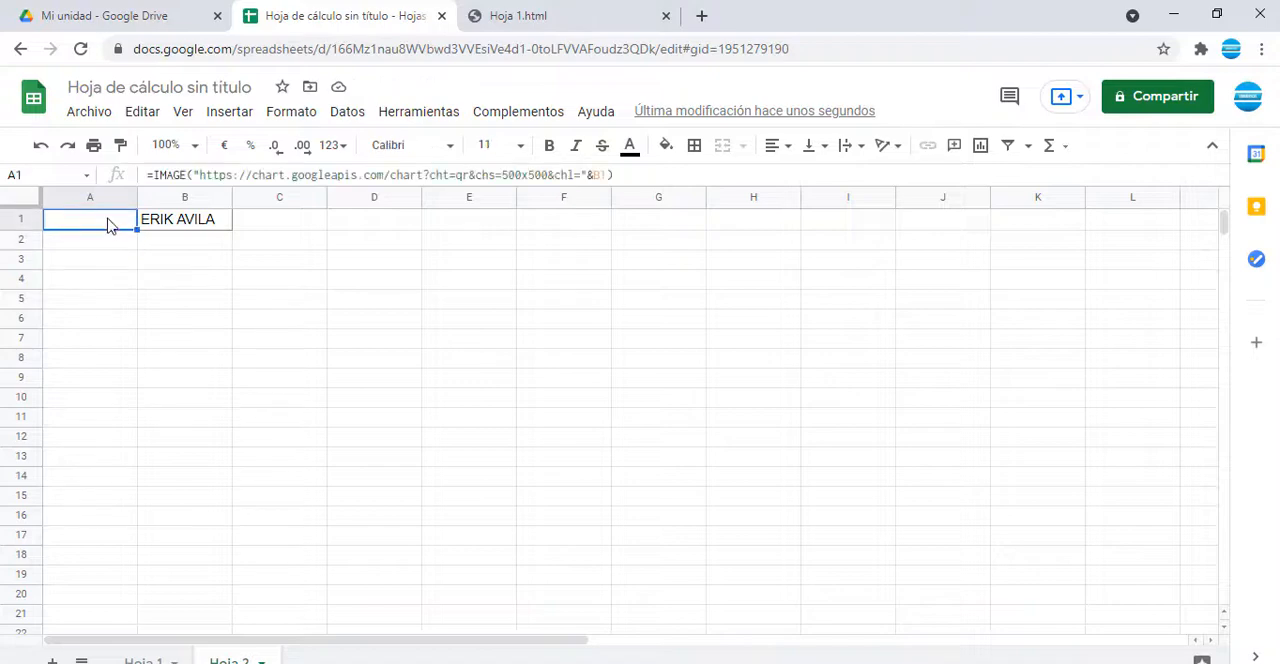
left_click(110, 244)
left_click(106, 225)
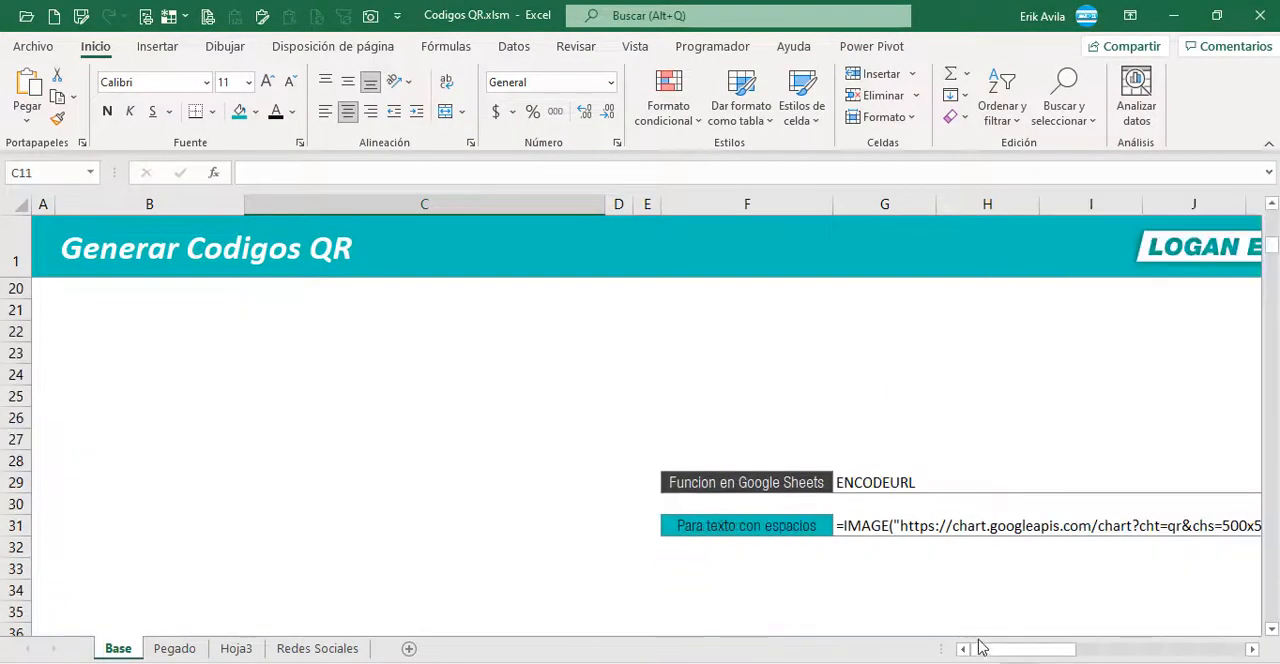
Step: Switch to Excel and review the ENCODEURL function and the formula for text with spaces on the Base sheet
left_click_drag(990, 650, 1036, 655)
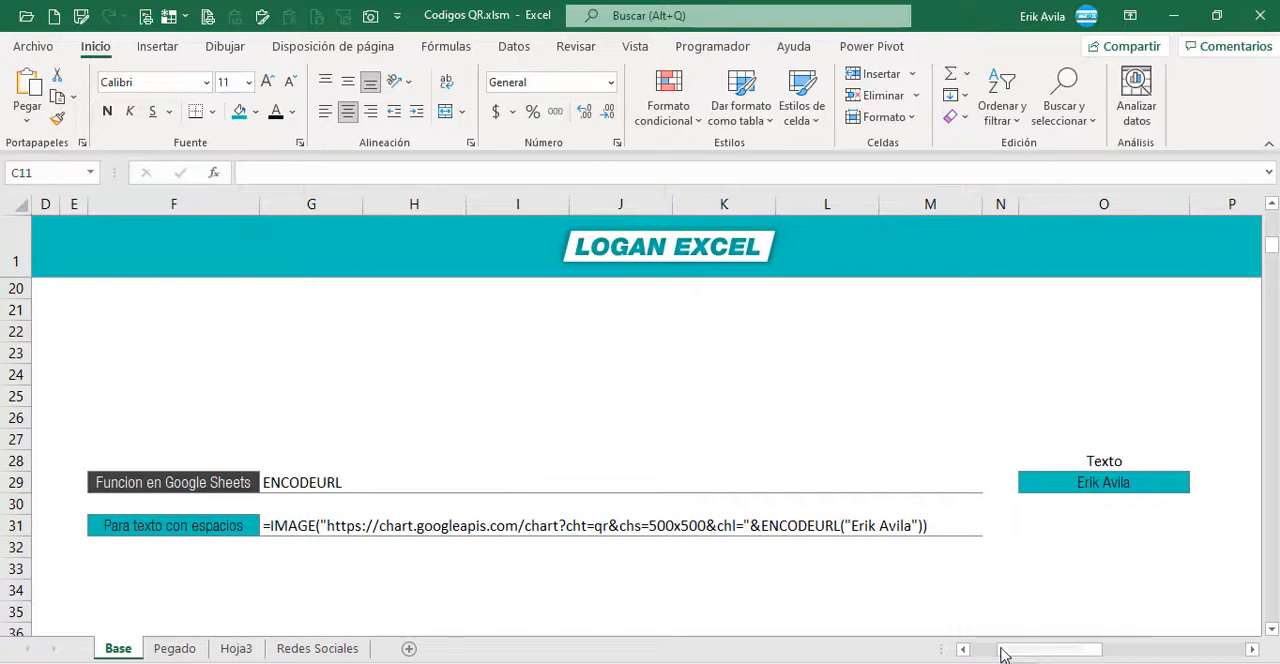
left_click(210, 484)
scroll(325, 504, "down", 1)
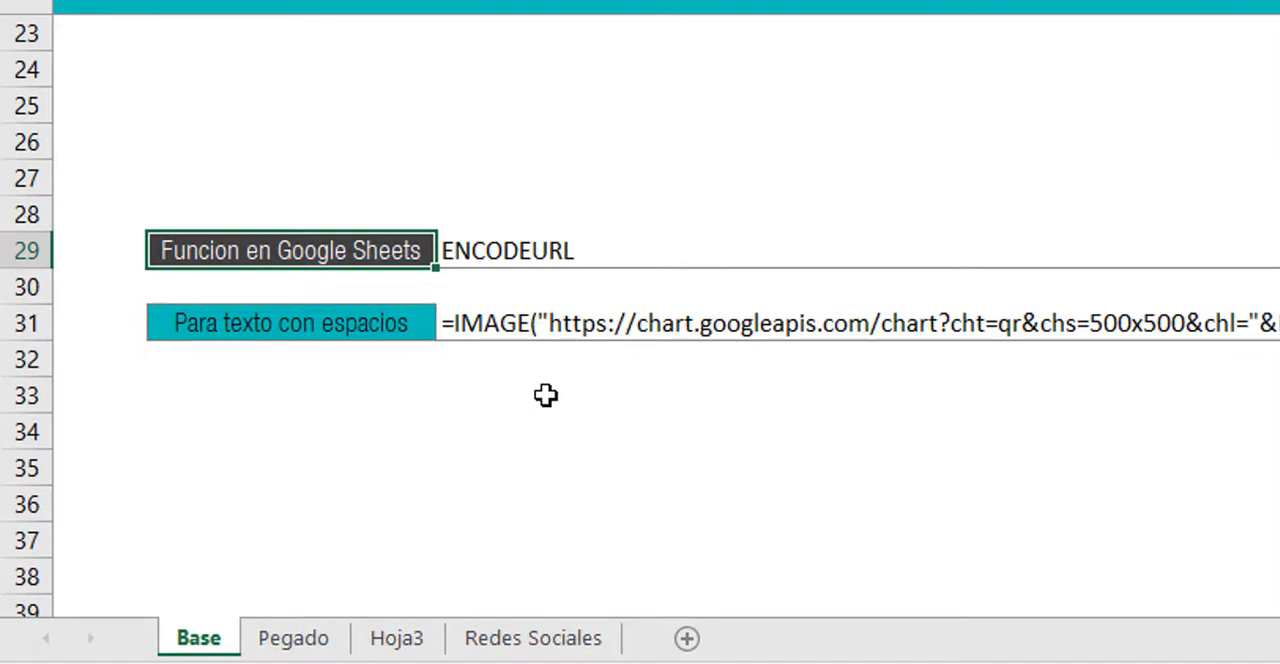
left_click(563, 423)
left_click(503, 328)
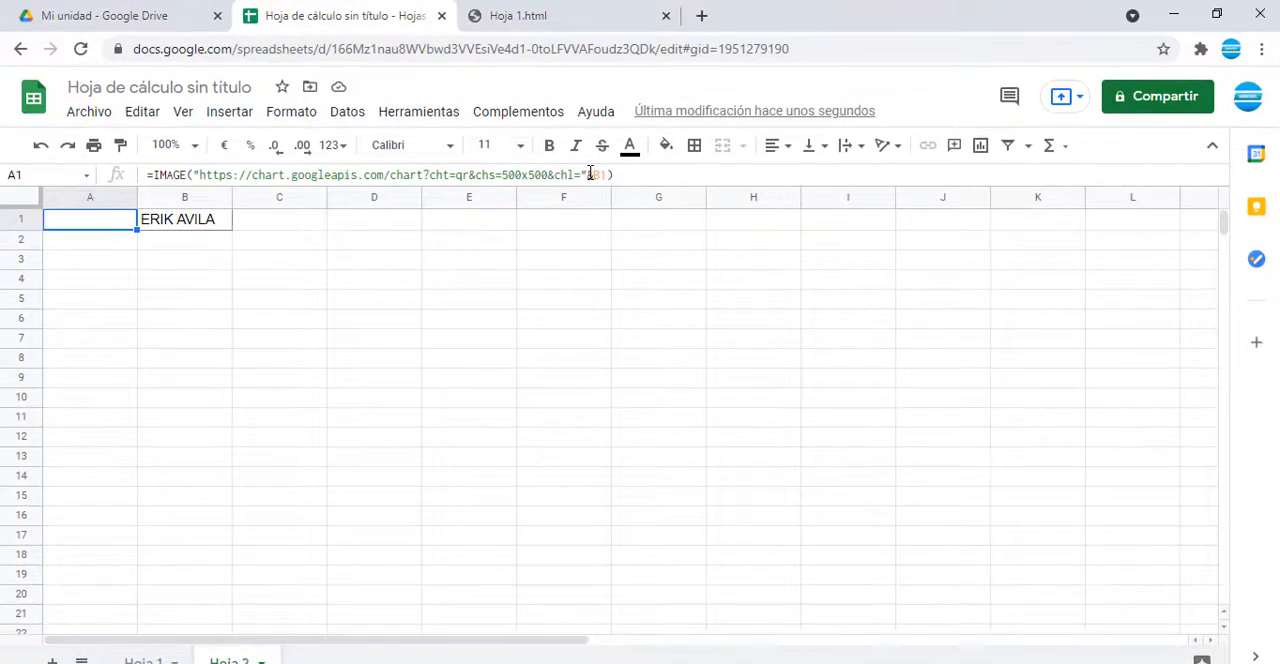
Step: In Google Sheets, wrap the B1 reference in A1's IMAGE formula with ENCODEURL, ending it as &ENCODEURL(B1))
left_click(592, 174)
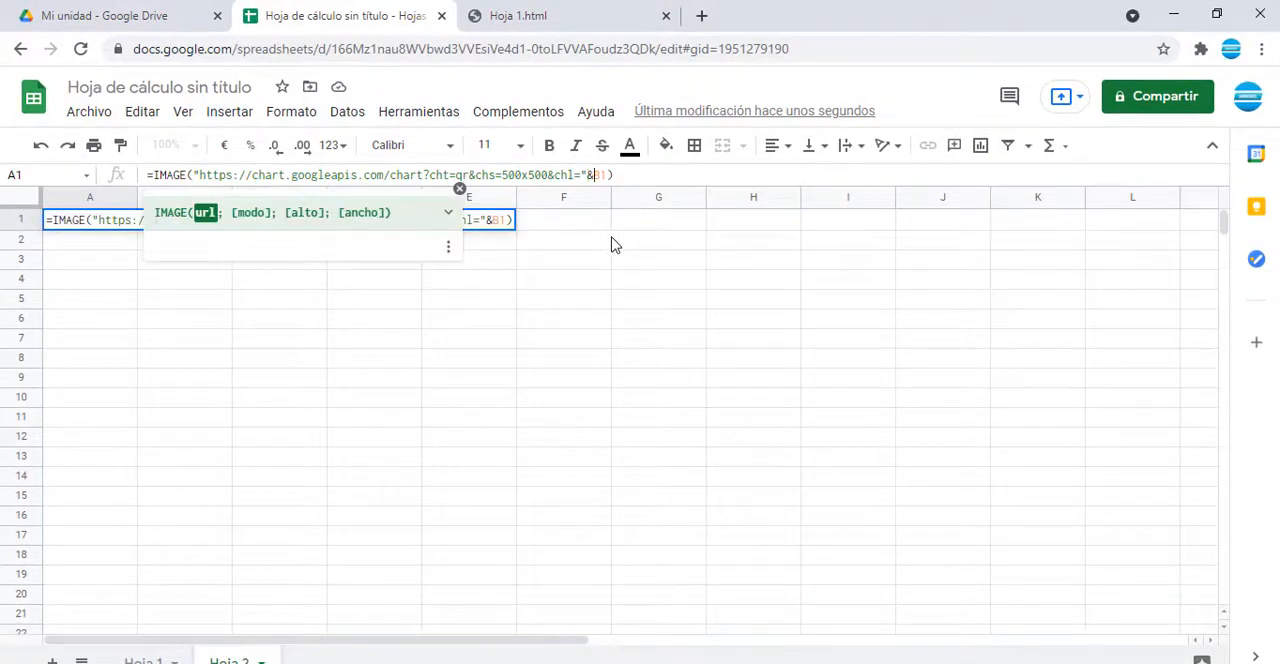
type("EN")
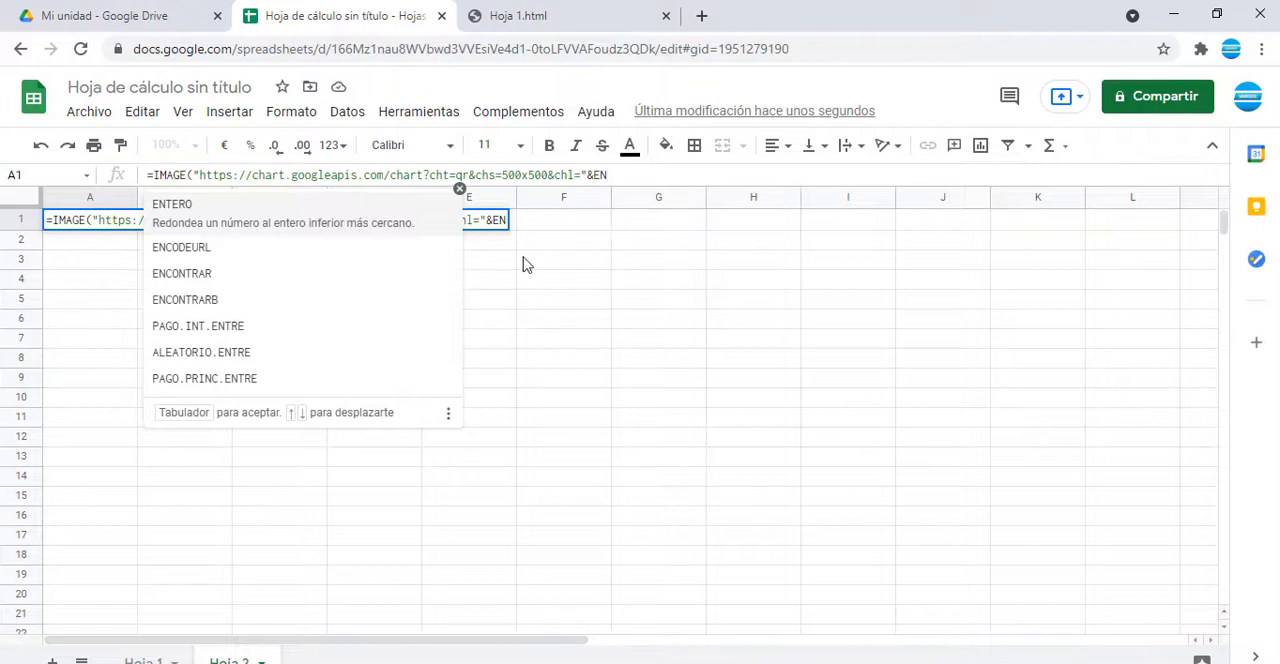
left_click(172, 233)
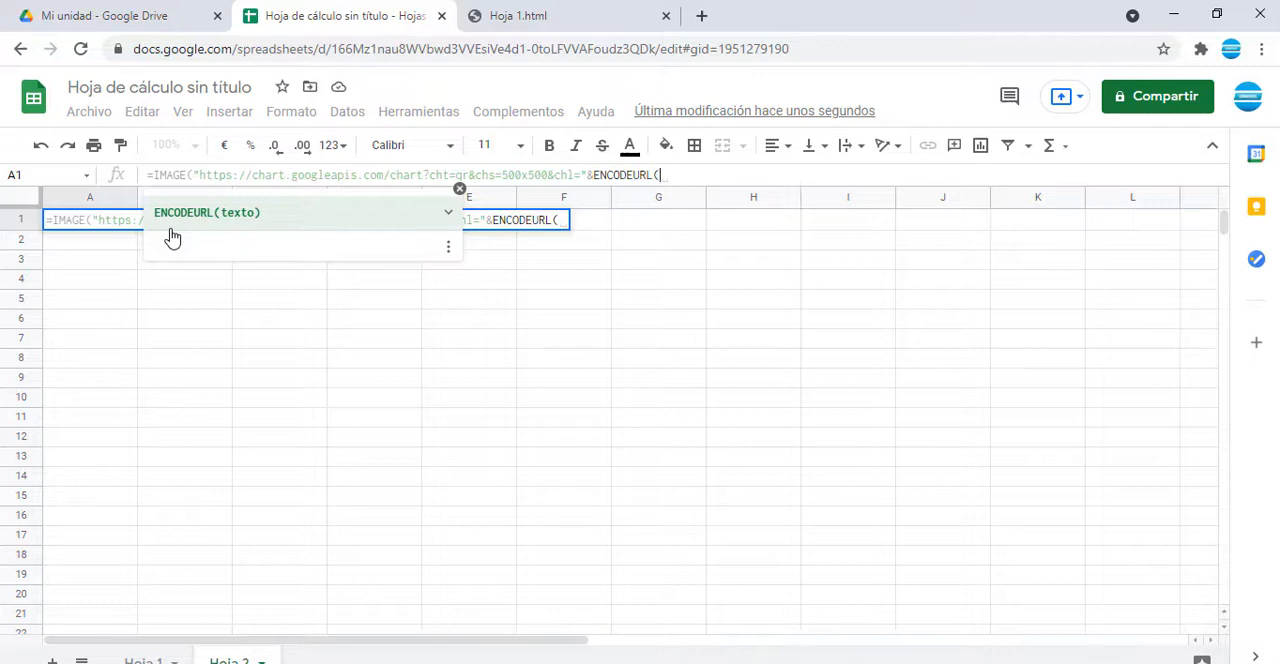
type("B1")
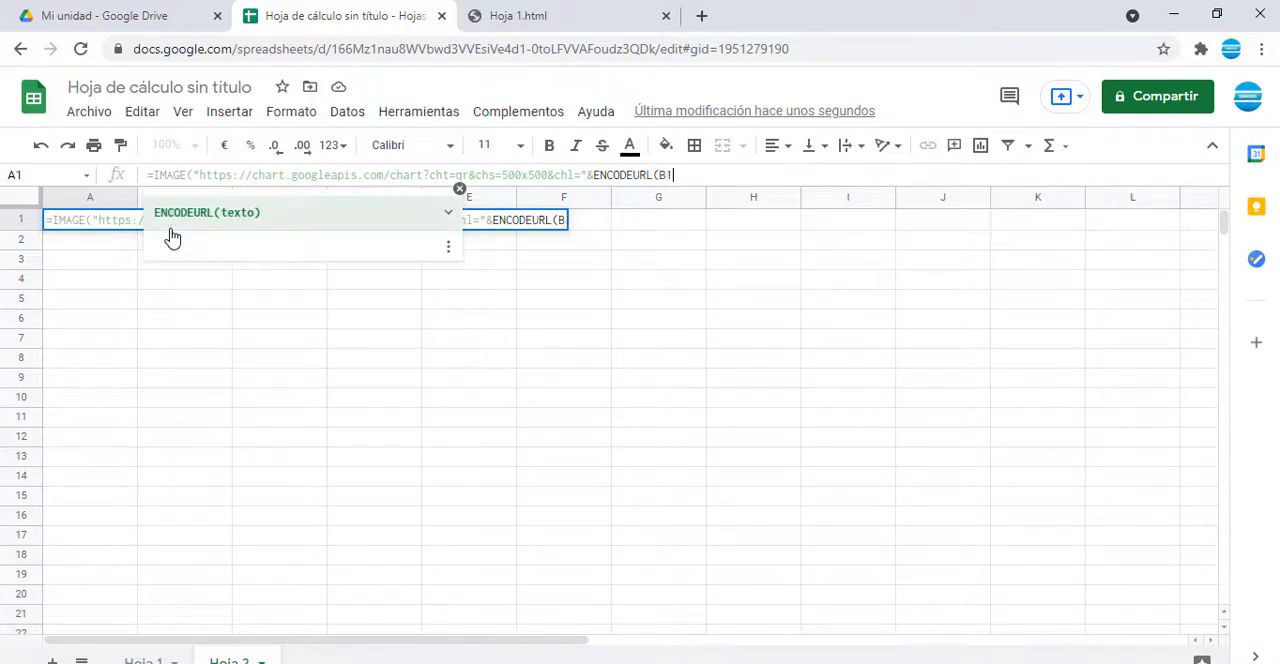
type("))")
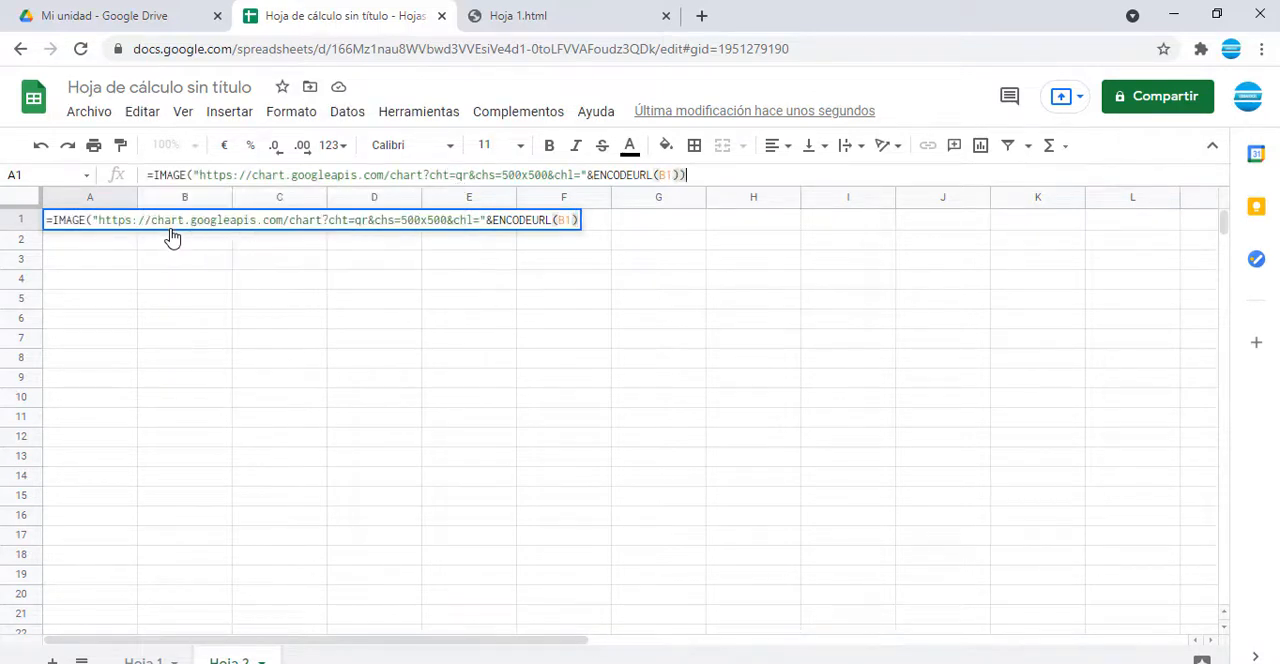
key("Return")
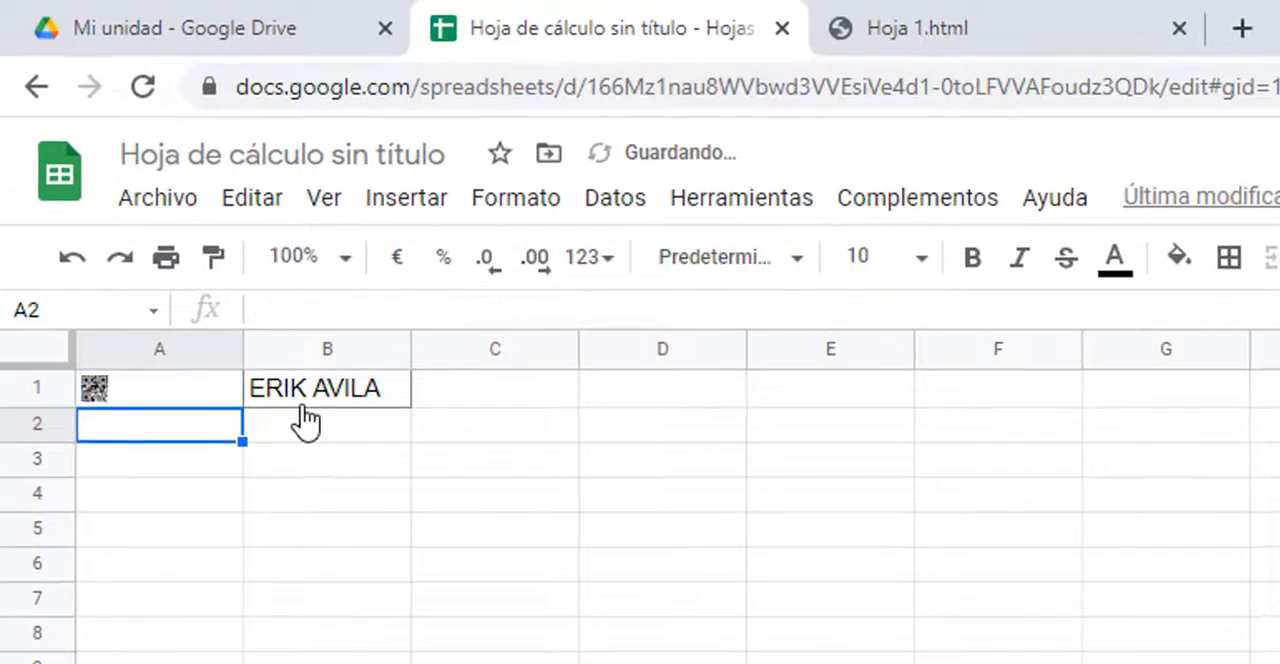
Step: Enlarge row 1 and widen columns A and B on Hoja 2 to show the QR code at a larger size
key("Up")
left_click_drag(37, 407, 37, 600)
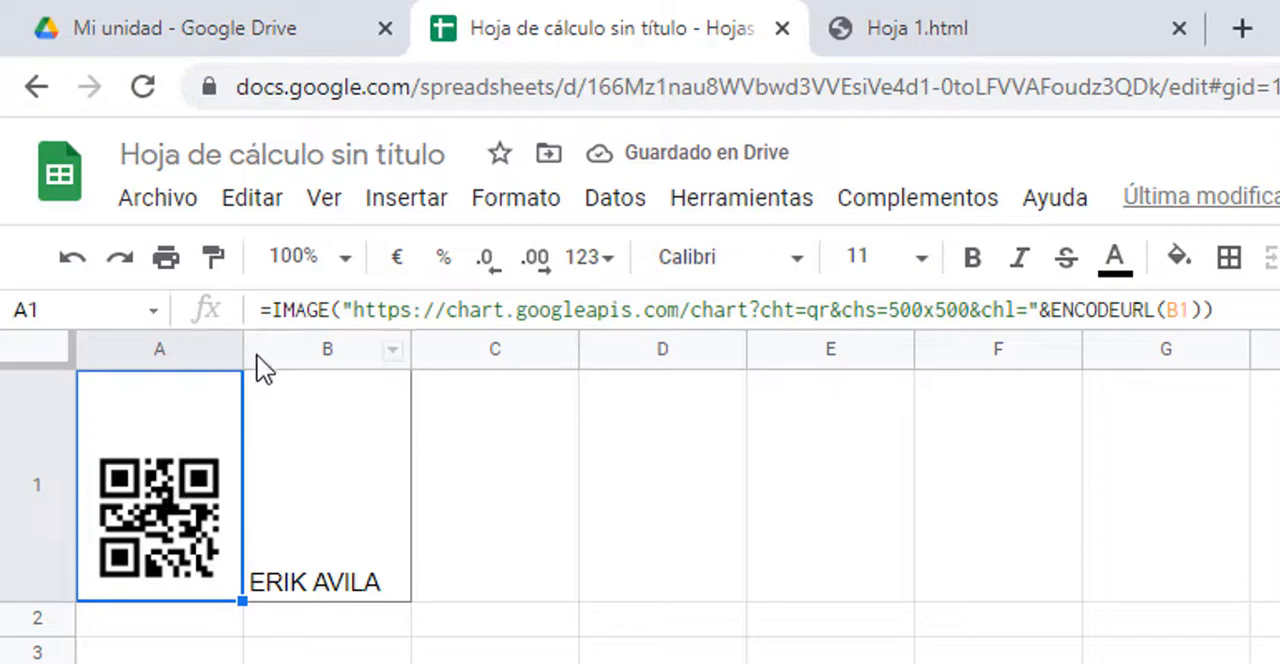
left_click_drag(243, 349, 434, 349)
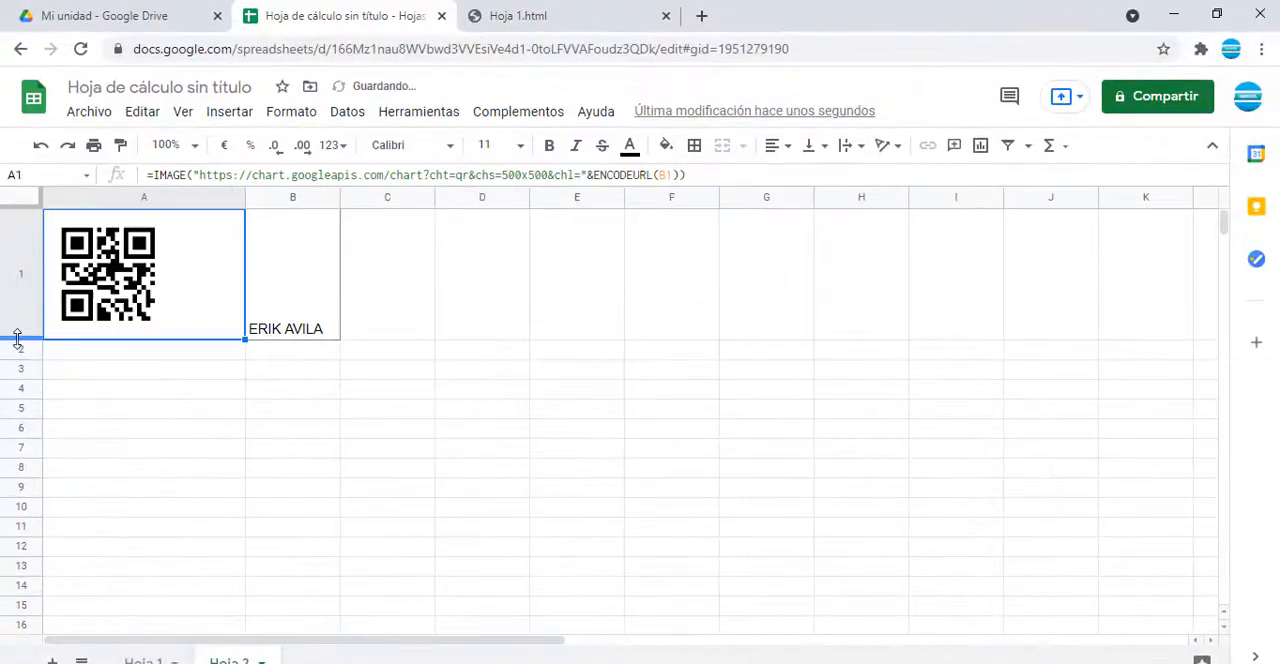
left_click_drag(17, 340, 17, 393)
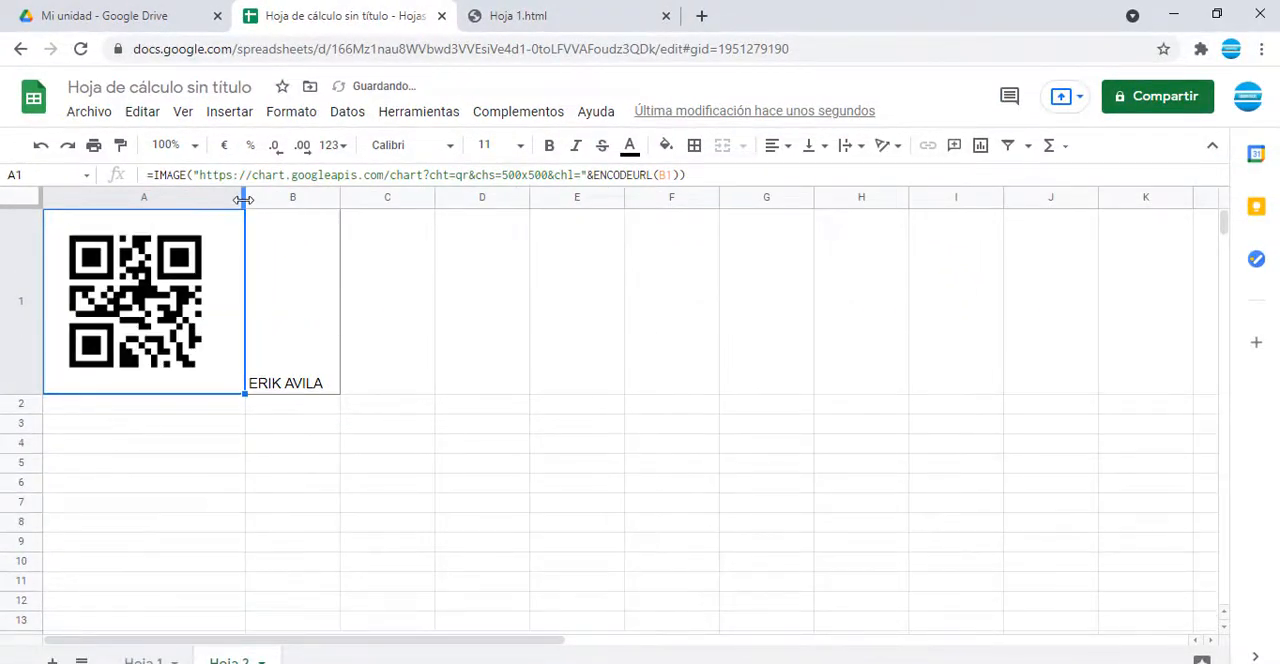
left_click_drag(243, 196, 273, 196)
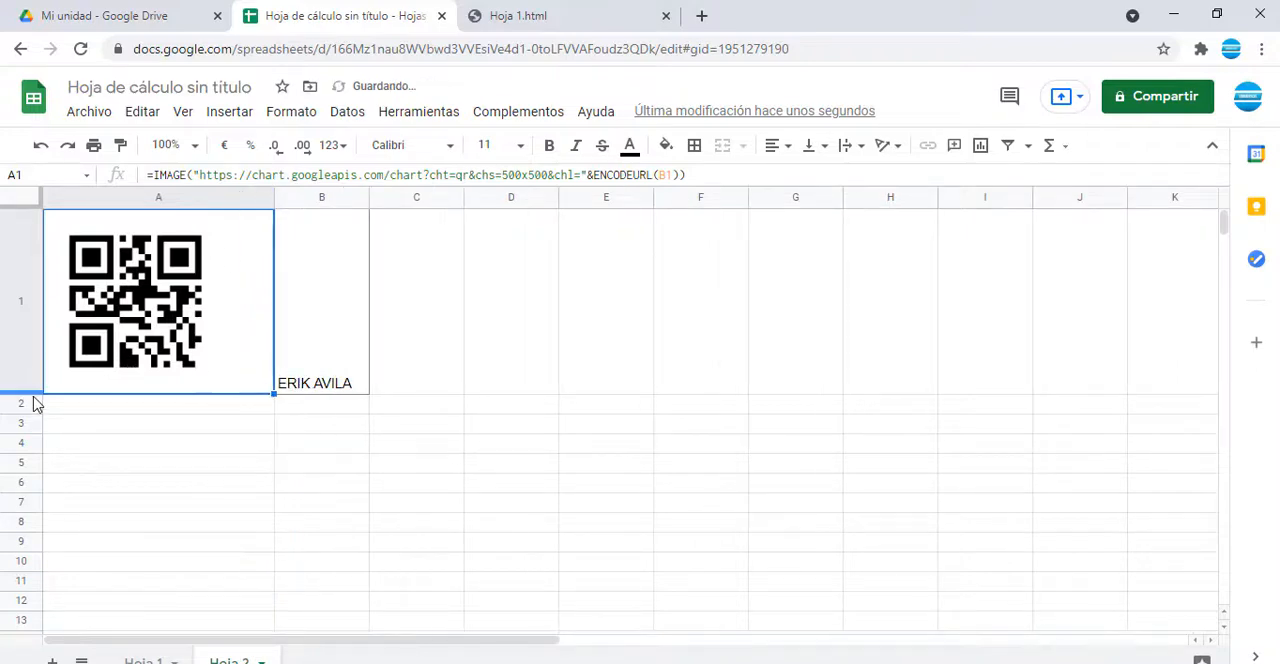
left_click_drag(32, 392, 32, 460)
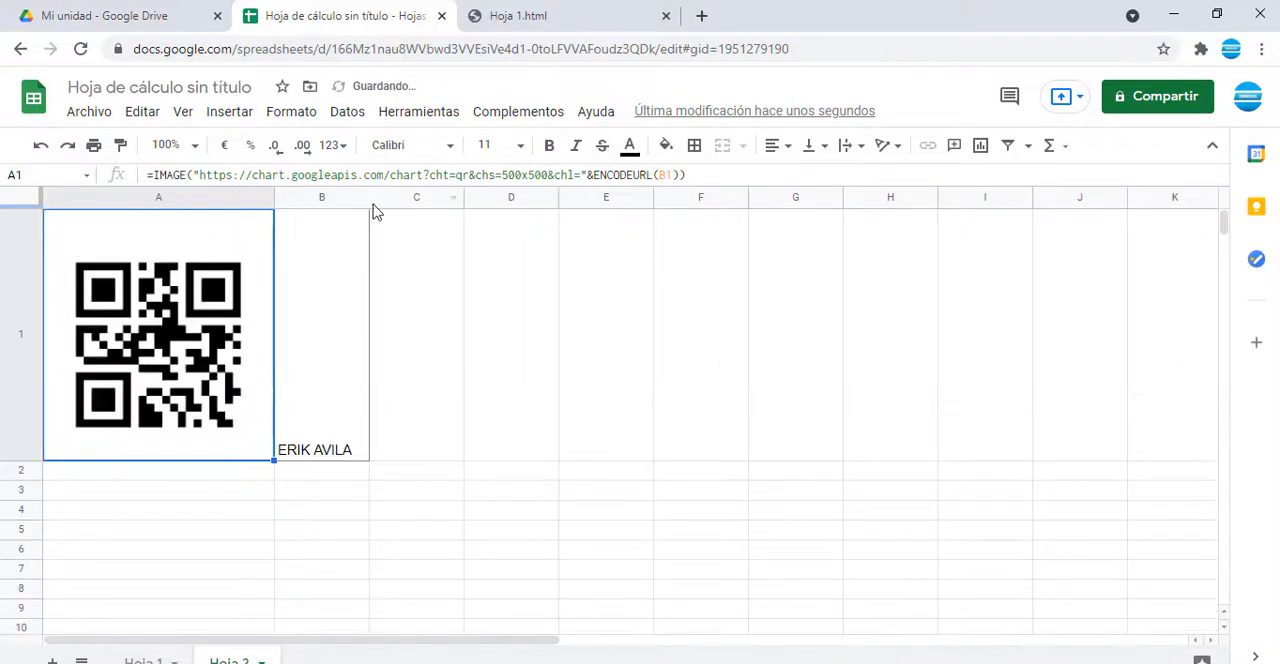
left_click_drag(369, 204, 496, 204)
left_click(348, 440)
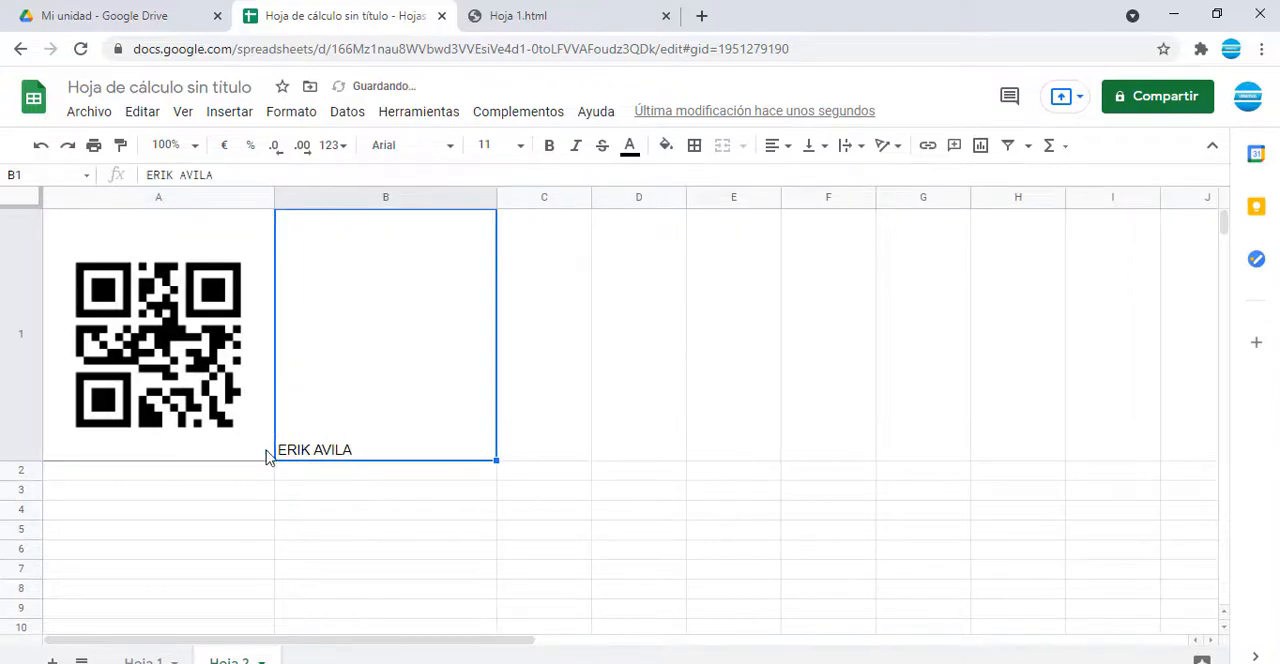
Step: Copy the product names in B13:B18 of Excel's Base sheet and paste them into Hoja 2 in Google Sheets starting at B2
key("alt+Tab")
left_click(311, 540)
key("Home")
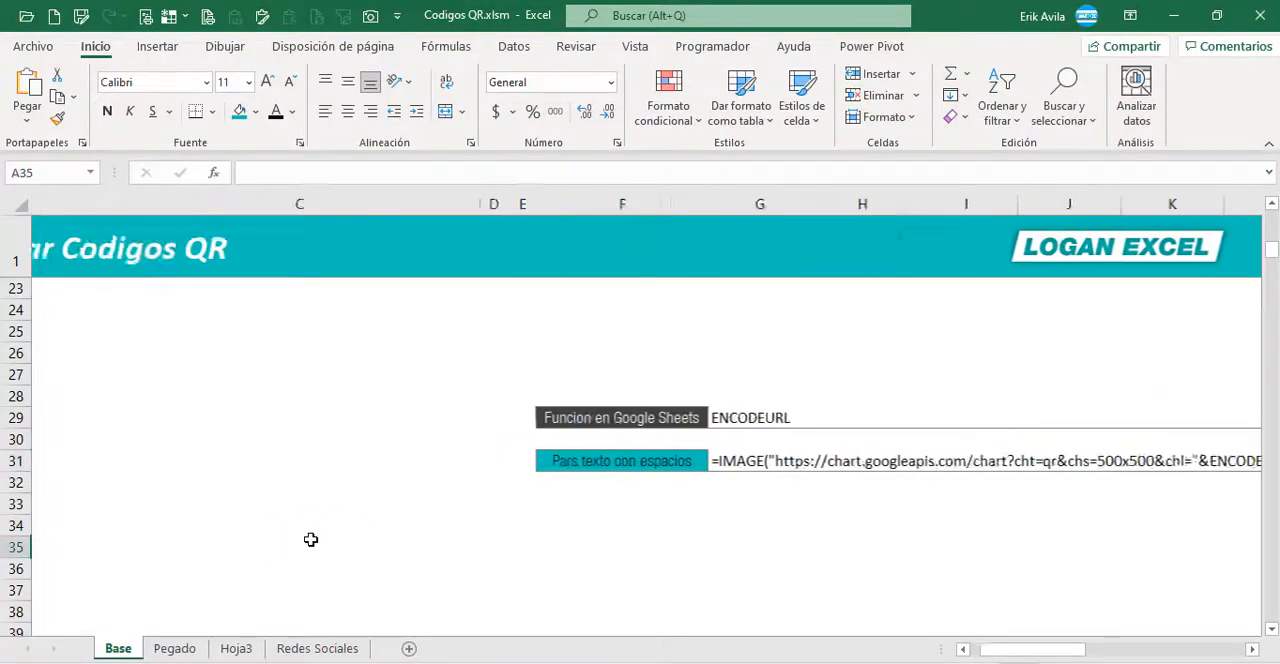
scroll(311, 539, "up", 5)
left_click_drag(150, 397, 159, 502)
key("ctrl+c")
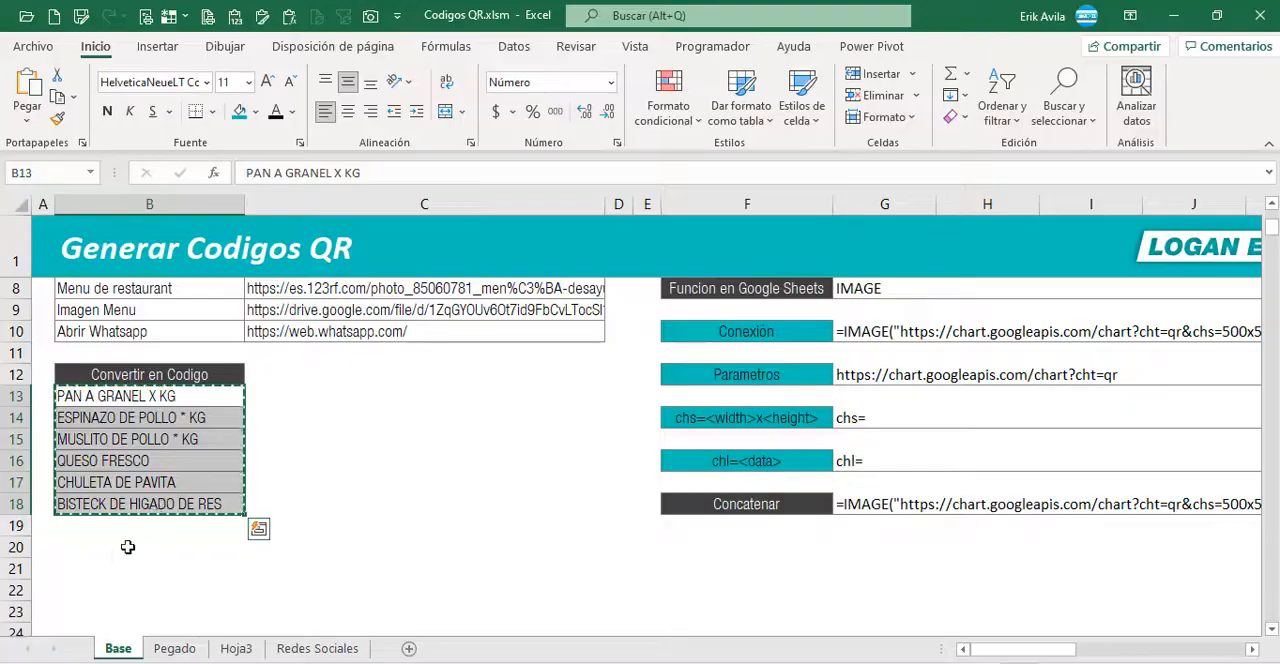
key("alt+Tab")
right_click(340, 365)
left_click(312, 476)
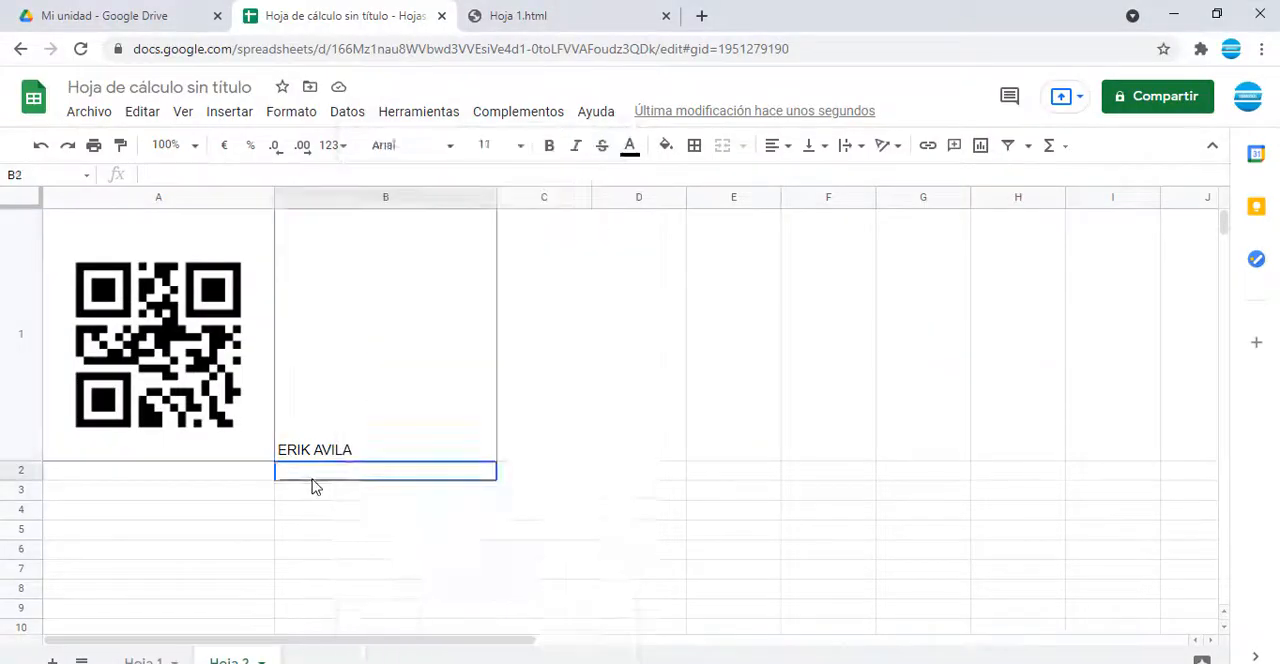
key("ctrl+v")
Step: Copy A1's QR formula down to A2:A7 and enlarge all rows to about the height of row 1
left_click(191, 434)
key("ctrl+c")
left_click_drag(190, 472, 180, 579)
key("ctrl+v")
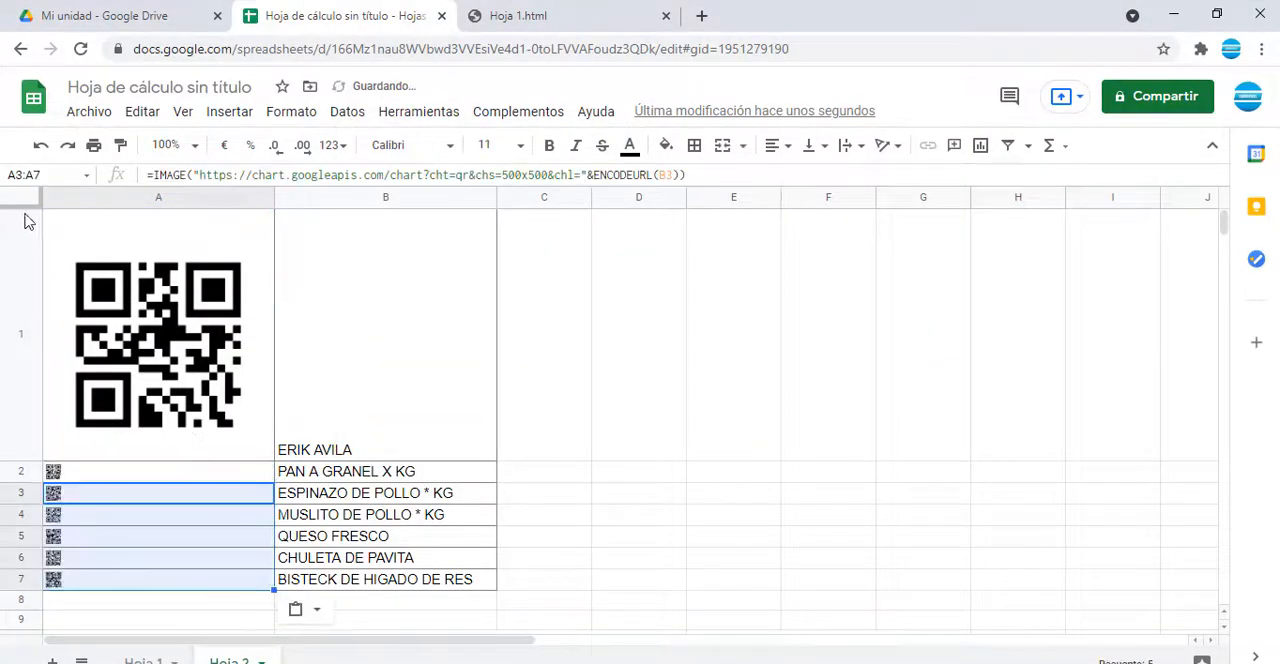
left_click(21, 199)
left_click_drag(21, 460, 21, 464)
Step: Review the generated QR codes and their product names down to row 7 of Hoja 2
scroll(268, 530, "down", 2)
left_click(267, 531)
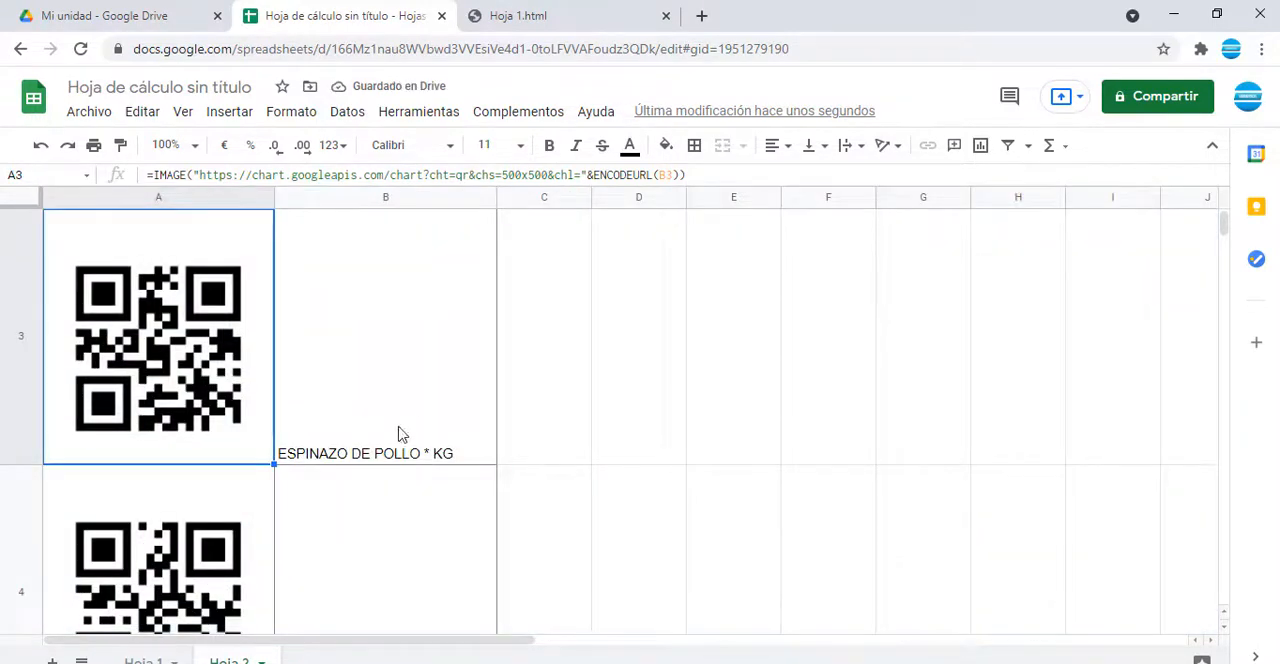
scroll(274, 489, "down", 8)
left_click(238, 381)
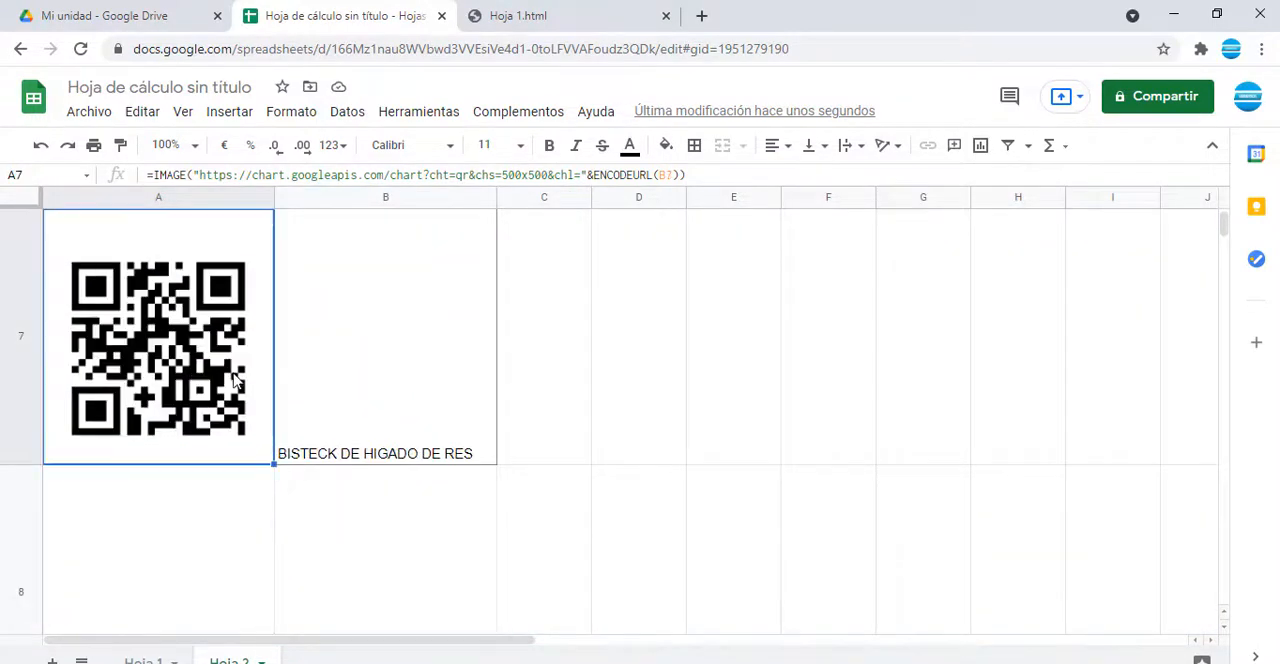
left_click(352, 385)
scroll(350, 390, "up", 2)
left_click(350, 392)
scroll(352, 392, "up", 8)
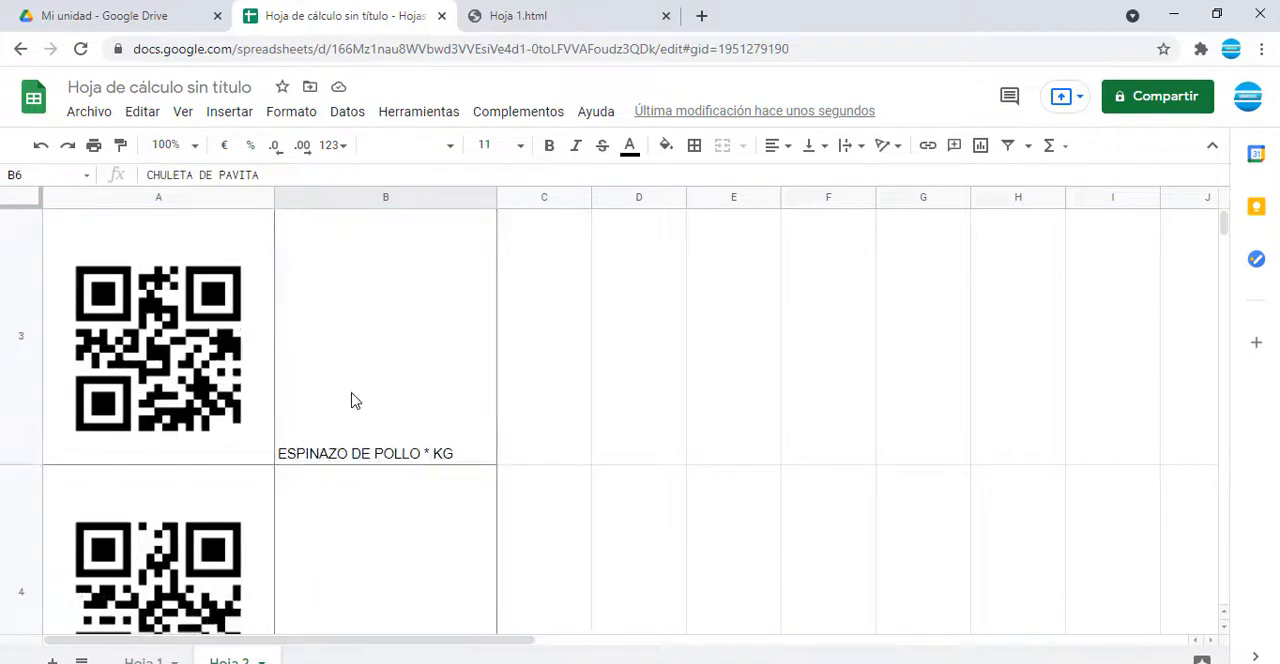
Step: Download the spreadsheet as a compressed web page (.html)
left_click(350, 404)
left_click(212, 366)
left_click(432, 358)
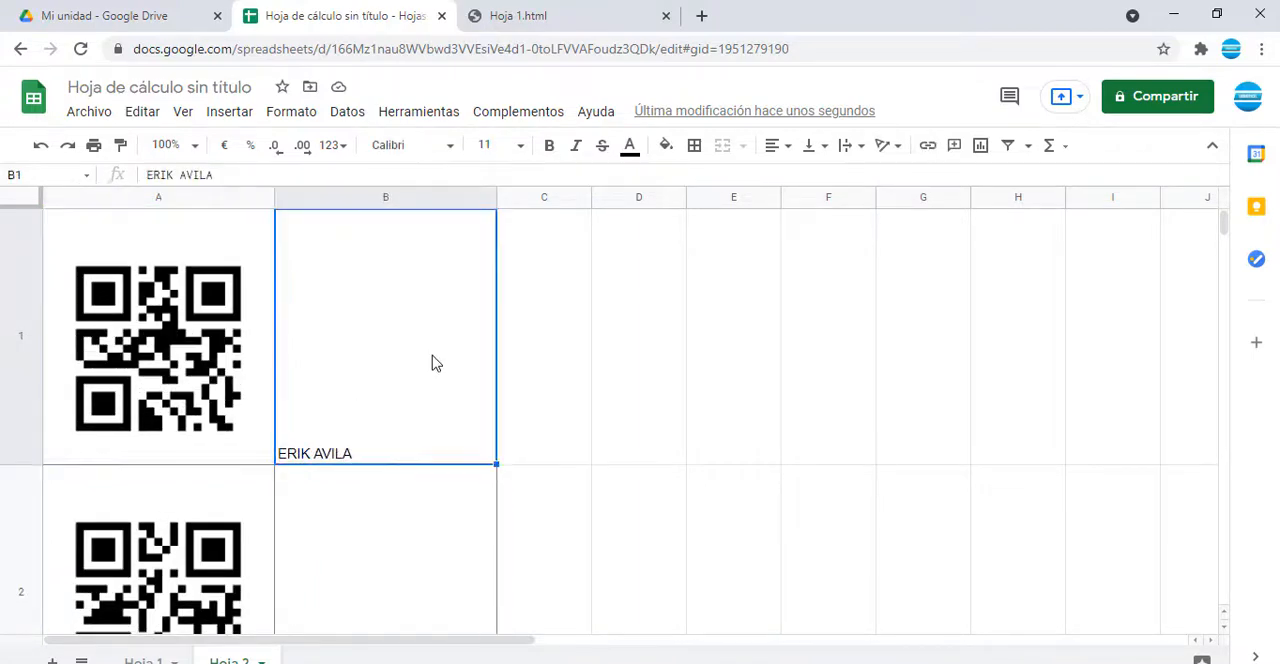
left_click(74, 113)
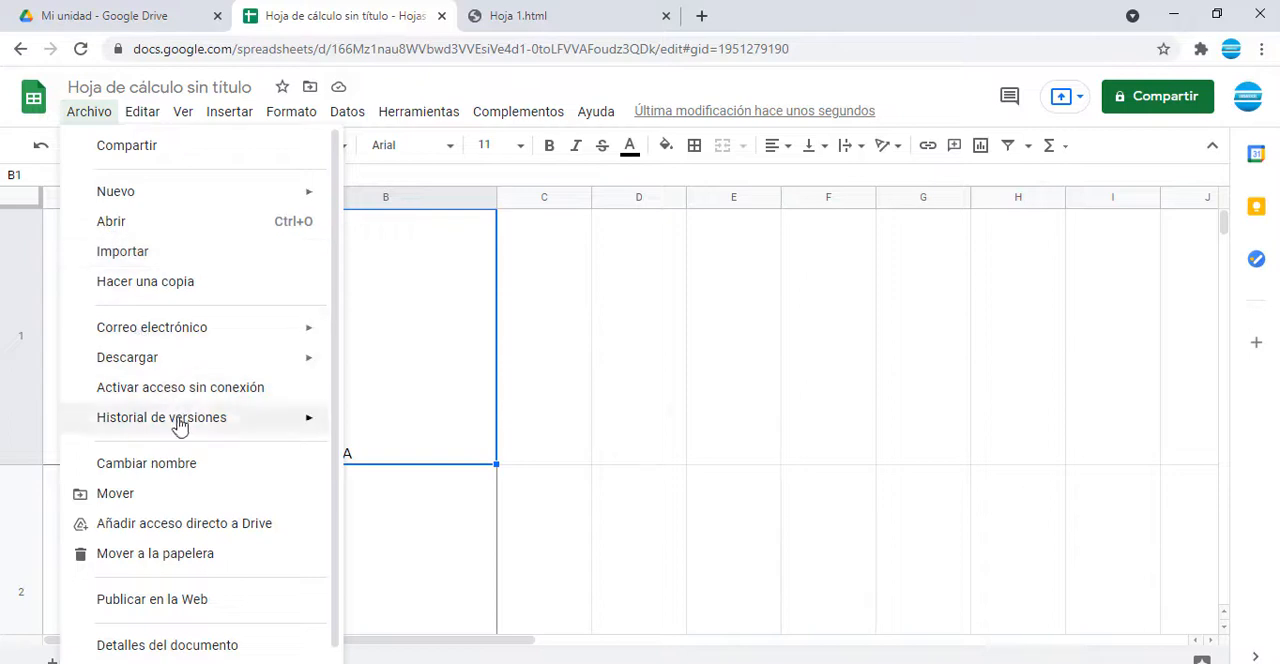
mouse_move(300, 362)
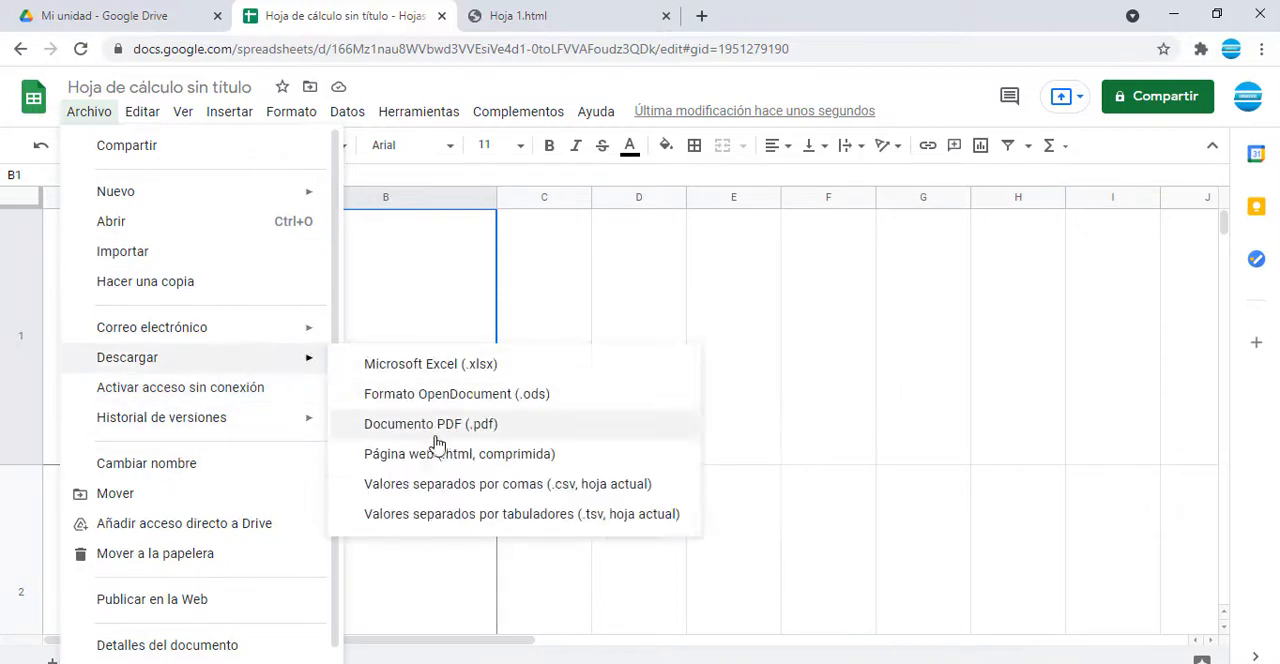
left_click(468, 455)
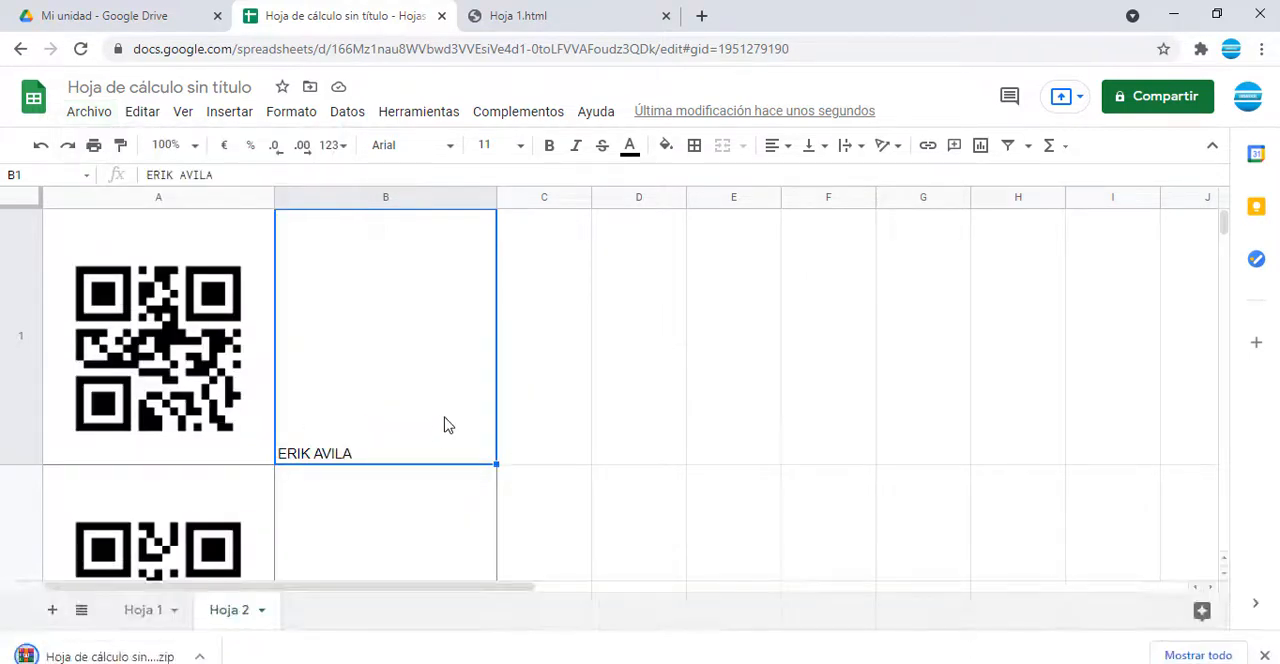
Step: Open the downloaded zip archive and open its Hoja 2.html file in the browser
scroll(286, 443, "down", 5)
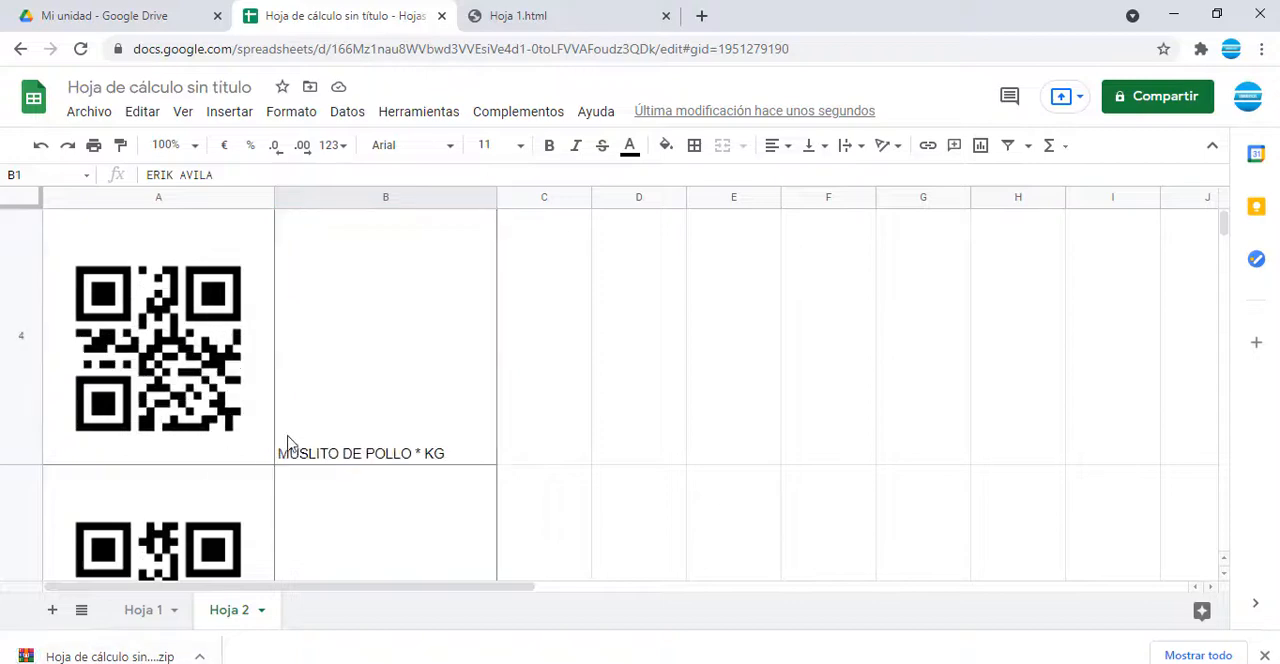
scroll(306, 438, "down", 2)
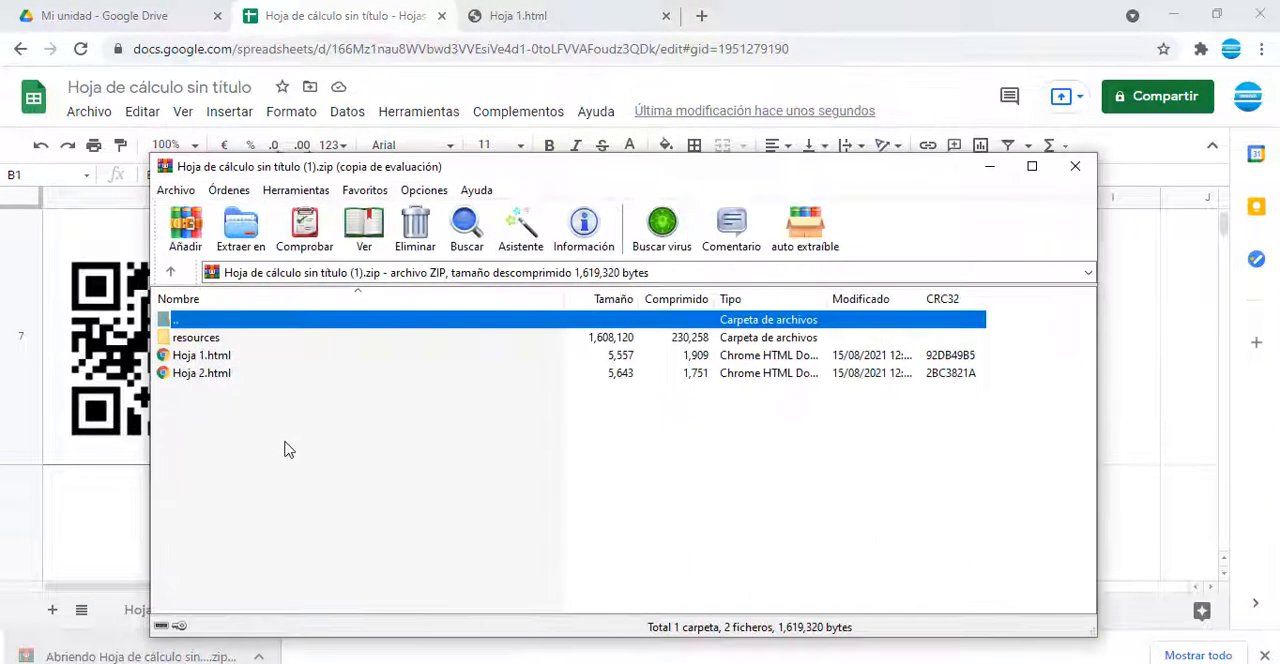
left_click(205, 376)
left_click(764, 330)
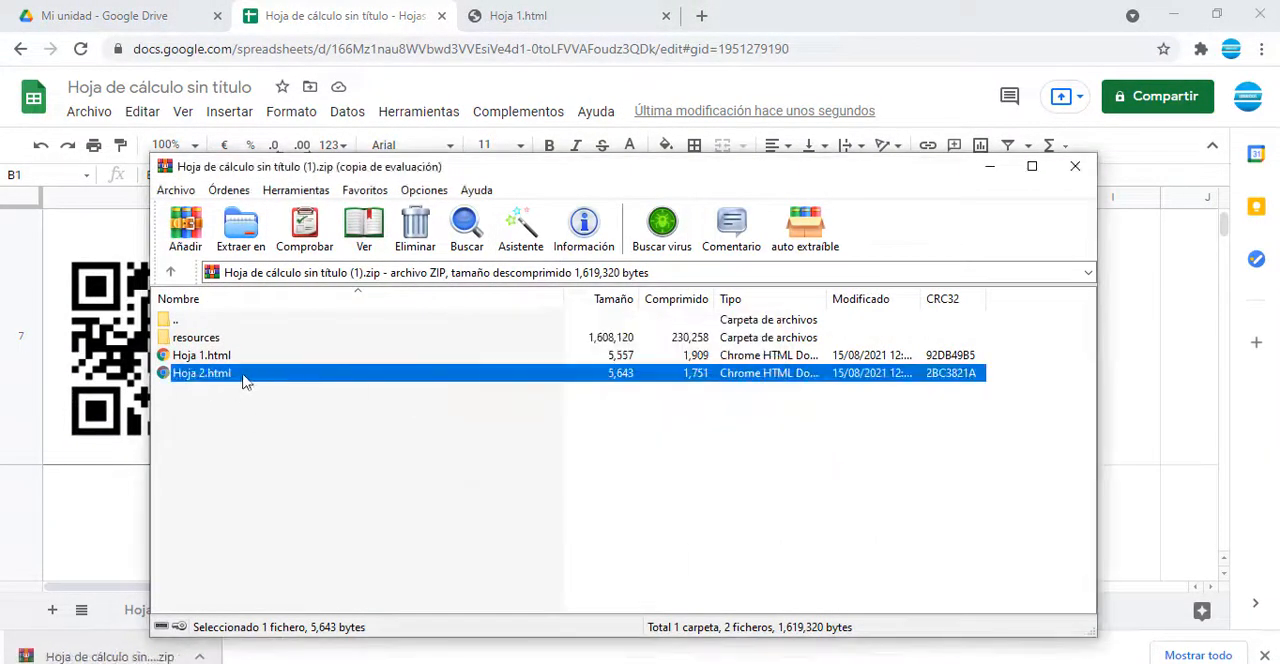
double_click(241, 375)
Step: Select and copy the entire Hoja 2.html page with its QR codes and product names
scroll(297, 408, "down", 3)
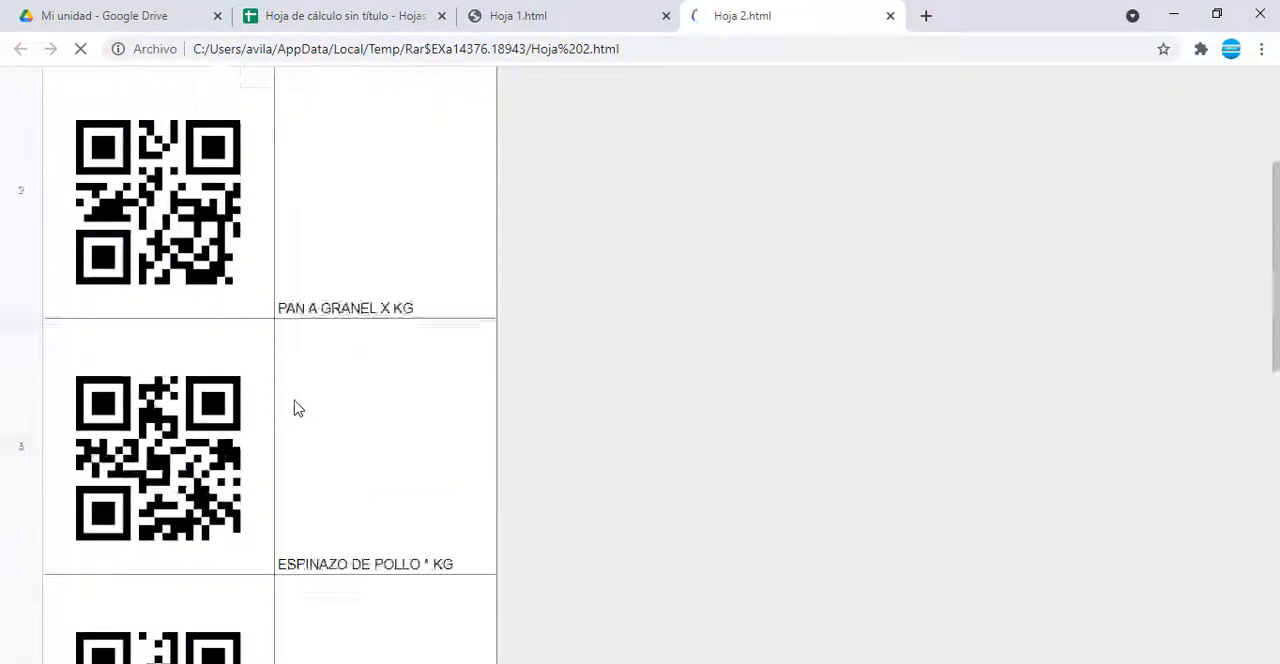
scroll(294, 406, "up", 3)
key("ctrl+a")
scroll(306, 500, "down", 2)
scroll(270, 400, "down", 10)
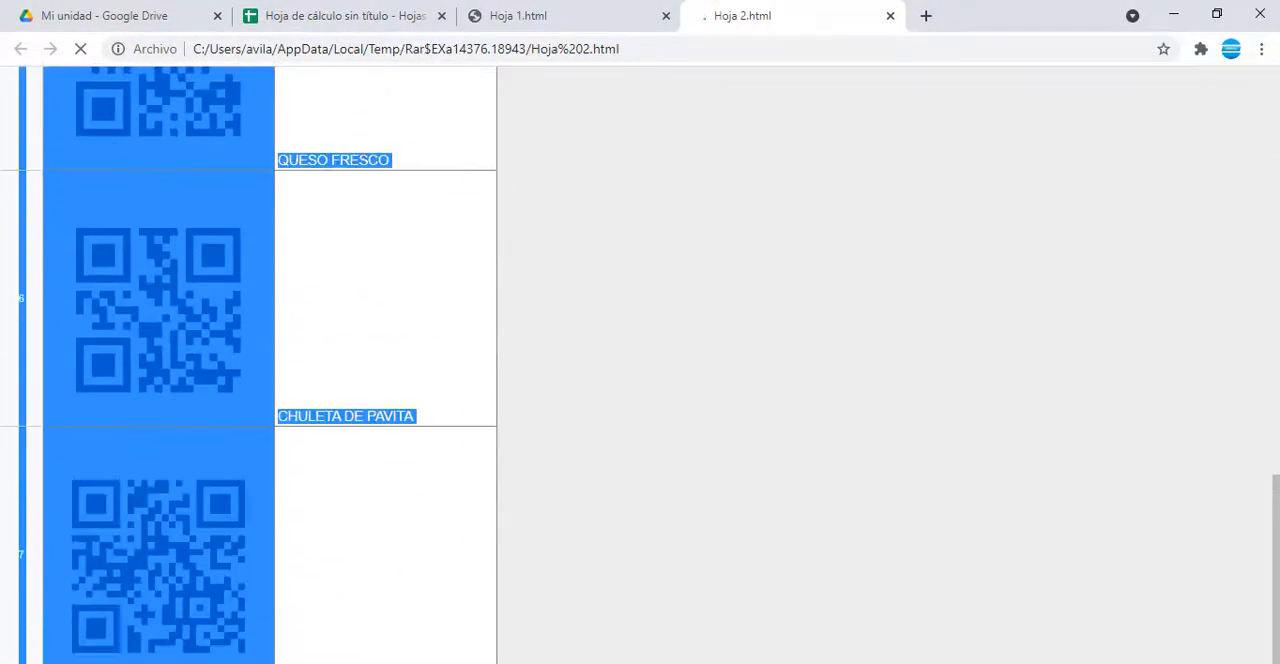
scroll(60, 329, "up", 12)
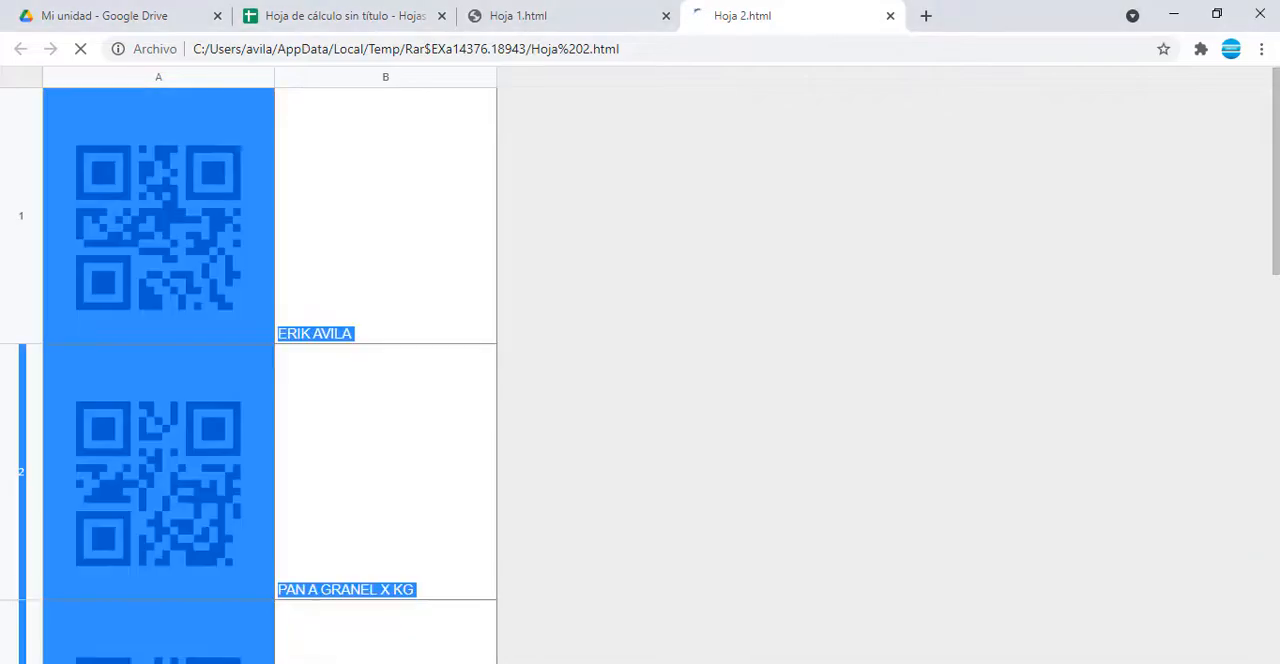
Step: Switch to Excel and paste the copied page content into the Hoja3 sheet starting at B13
key("alt+Tab")
left_click(228, 649)
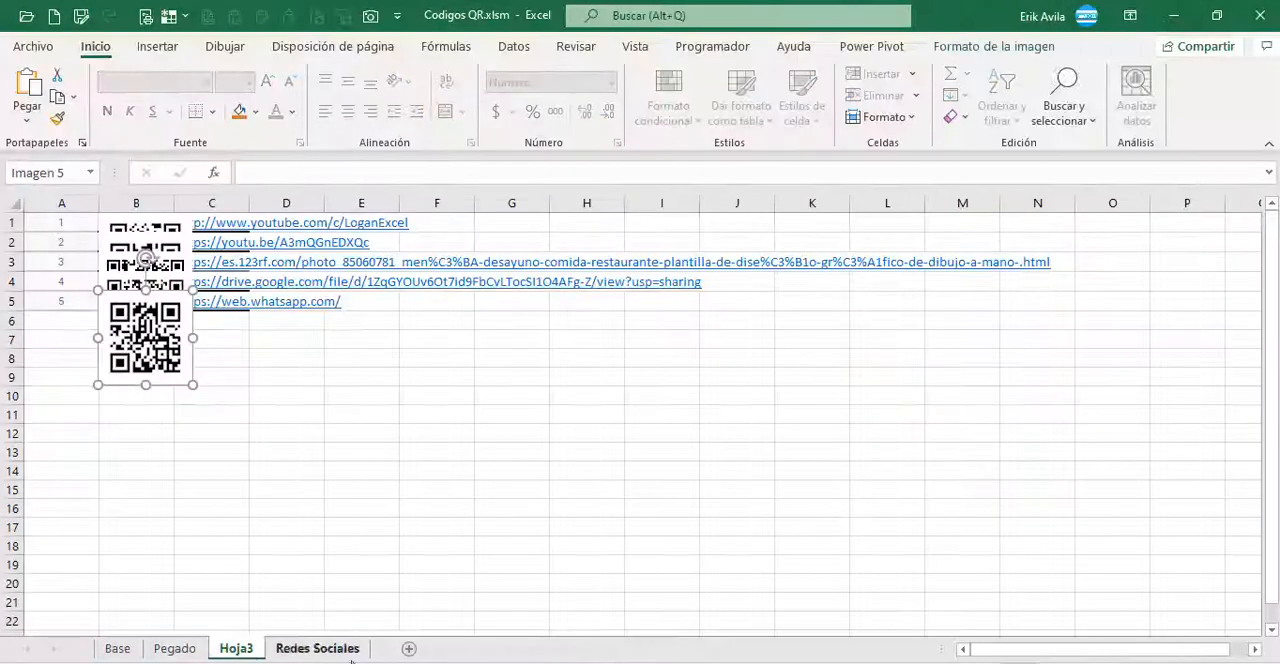
left_click(152, 447)
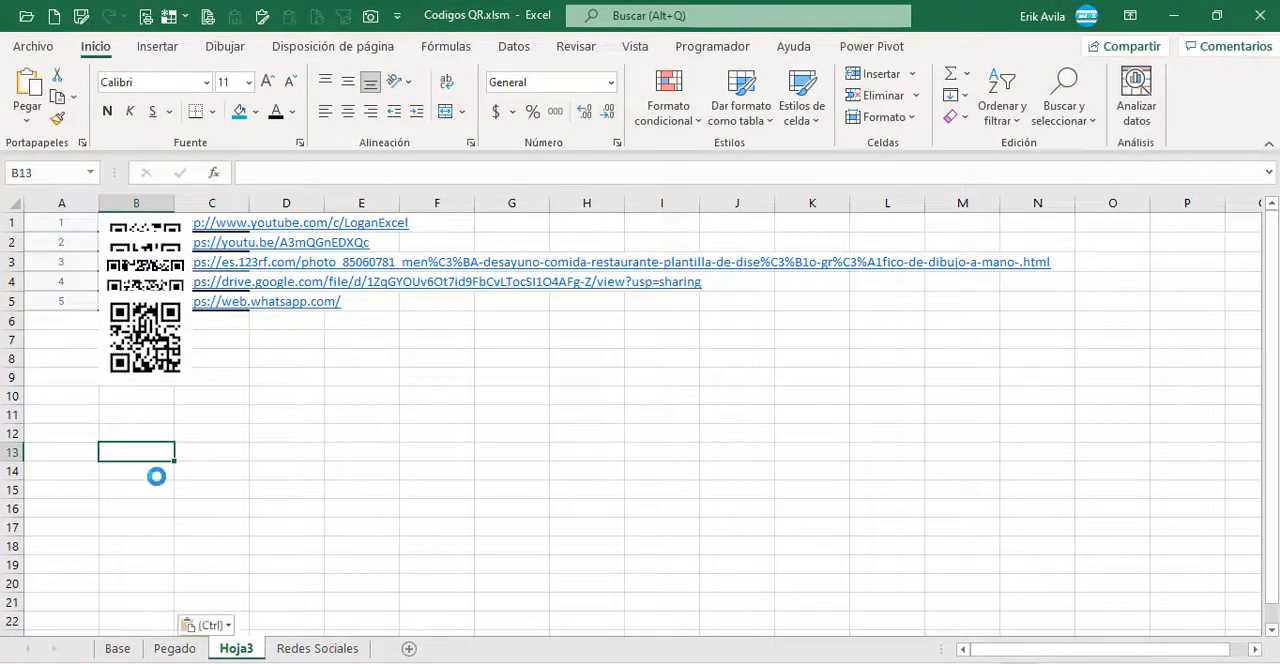
Step: Move the overlapping pasted QR pictures apart on Hoja3 to uncover the product names in column B
scroll(156, 477, "down", 8)
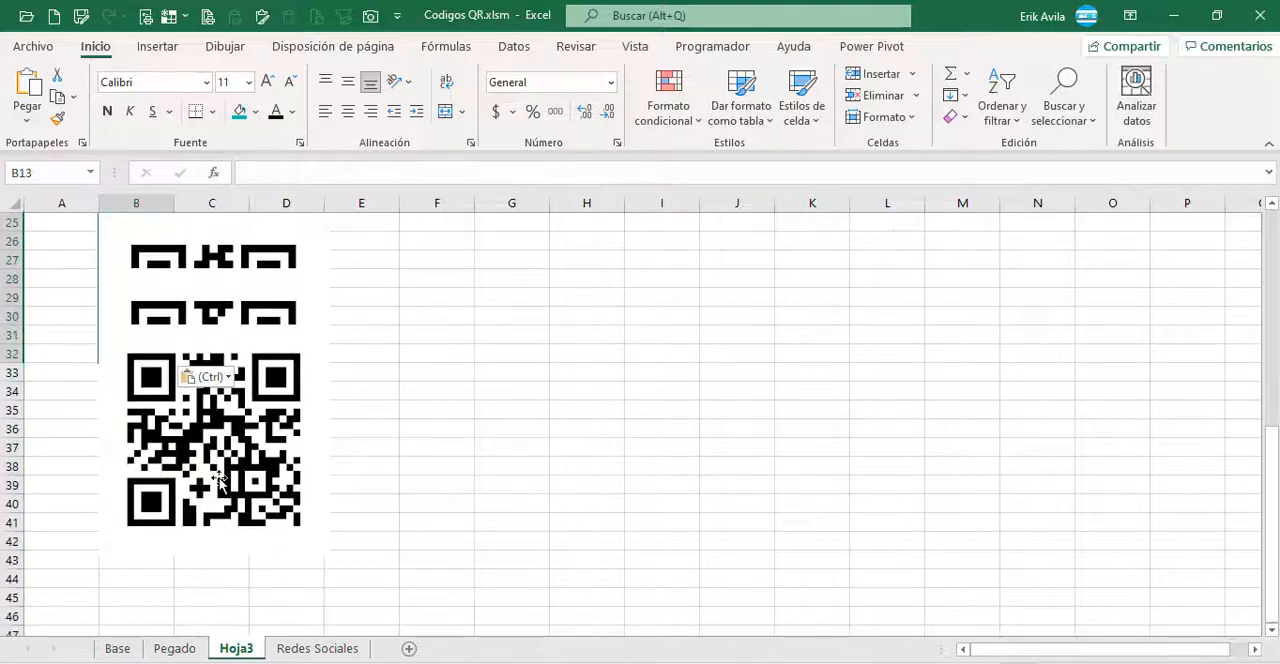
left_click(241, 468)
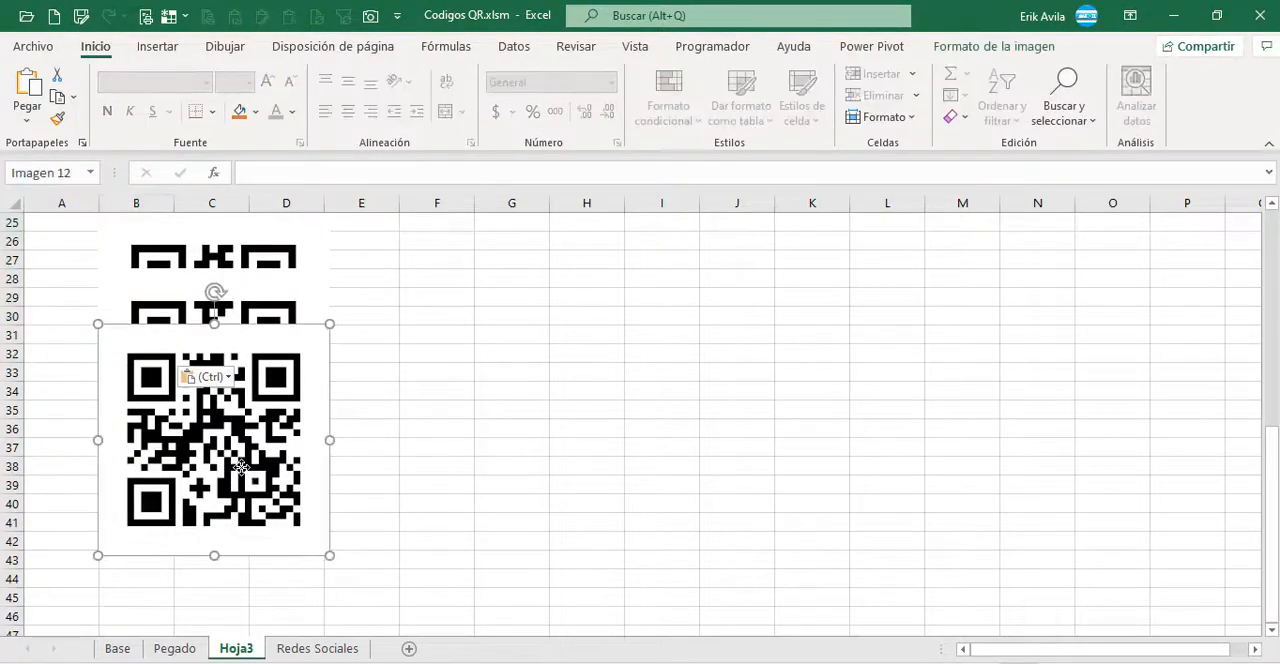
left_click_drag(328, 557, 694, 615)
scroll(329, 461, "up", 7)
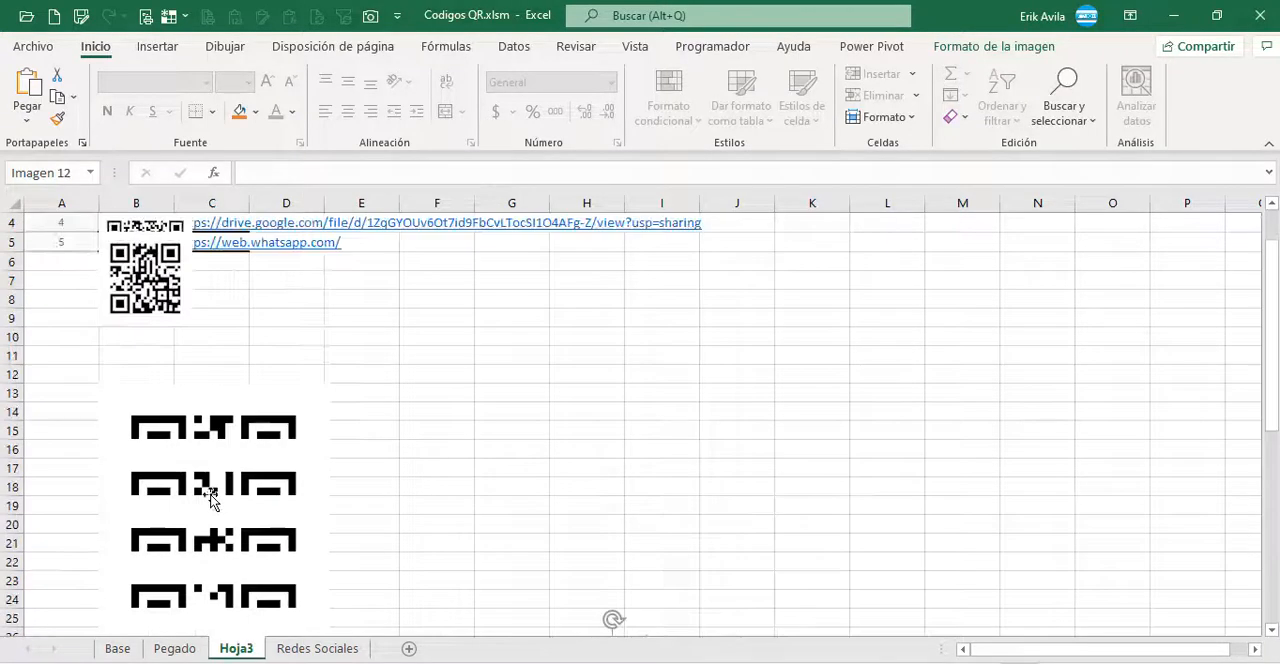
left_click(92, 388)
left_click_drag(116, 388, 480, 487)
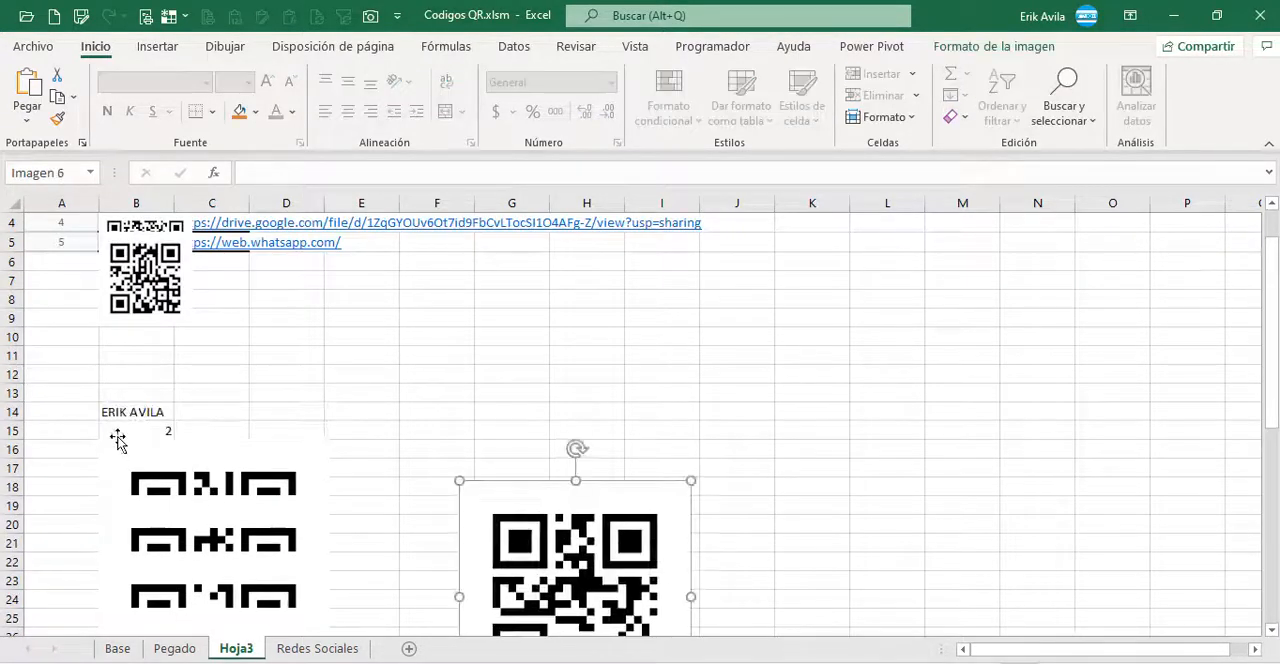
left_click_drag(118, 444, 393, 420)
left_click_drag(163, 518, 295, 519)
left_click_drag(112, 582, 131, 551)
left_click(172, 411)
left_click(534, 513)
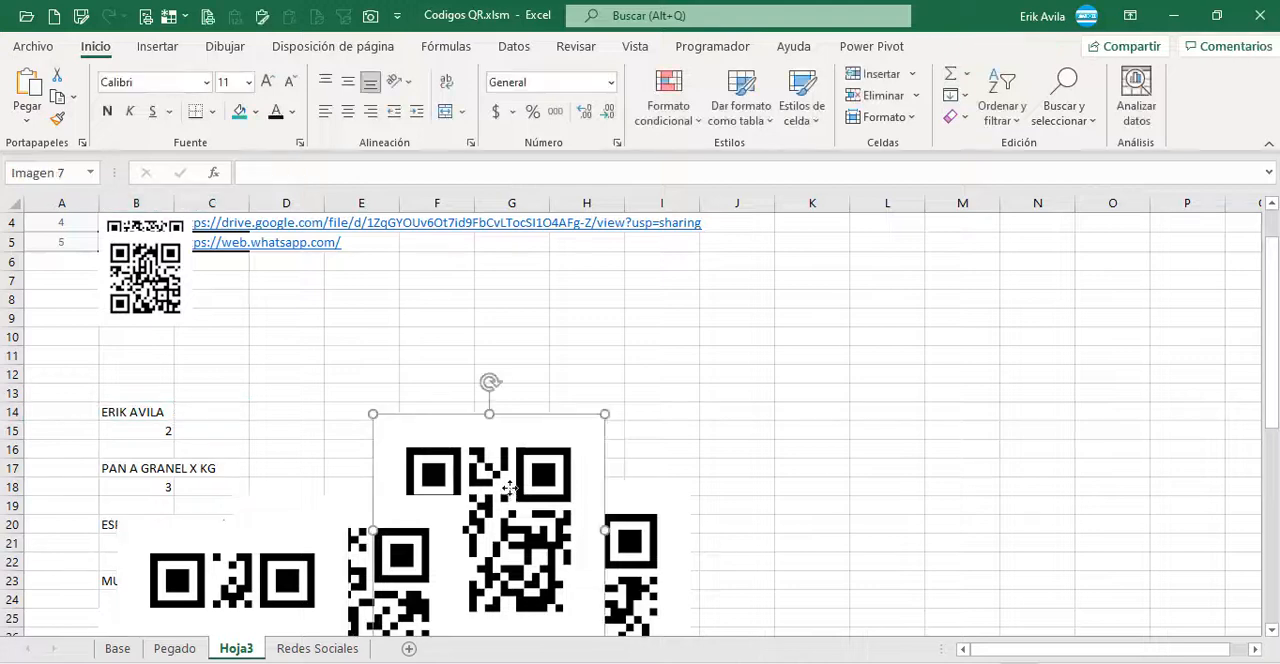
scroll(534, 515, "down", 1)
scroll(534, 515, "up", 2)
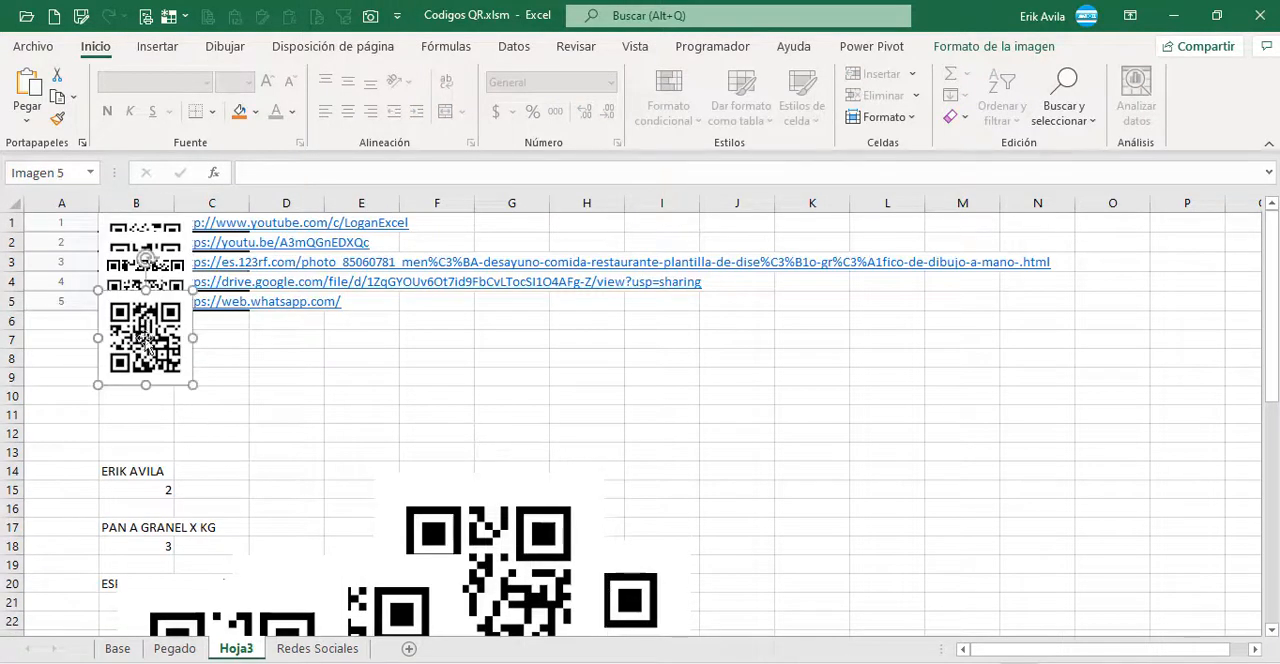